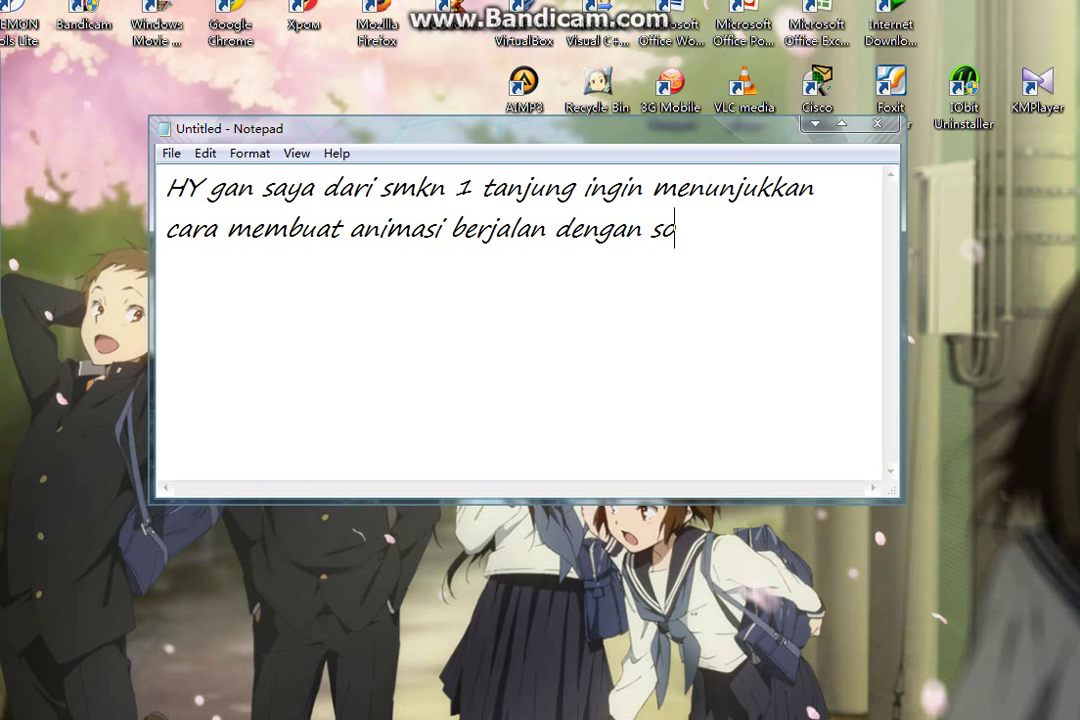
Correct the word 'software' and add a line reading 'ADOBE FLASH CS3 PRO' in capitals
key(BackSpace)
text(ware)
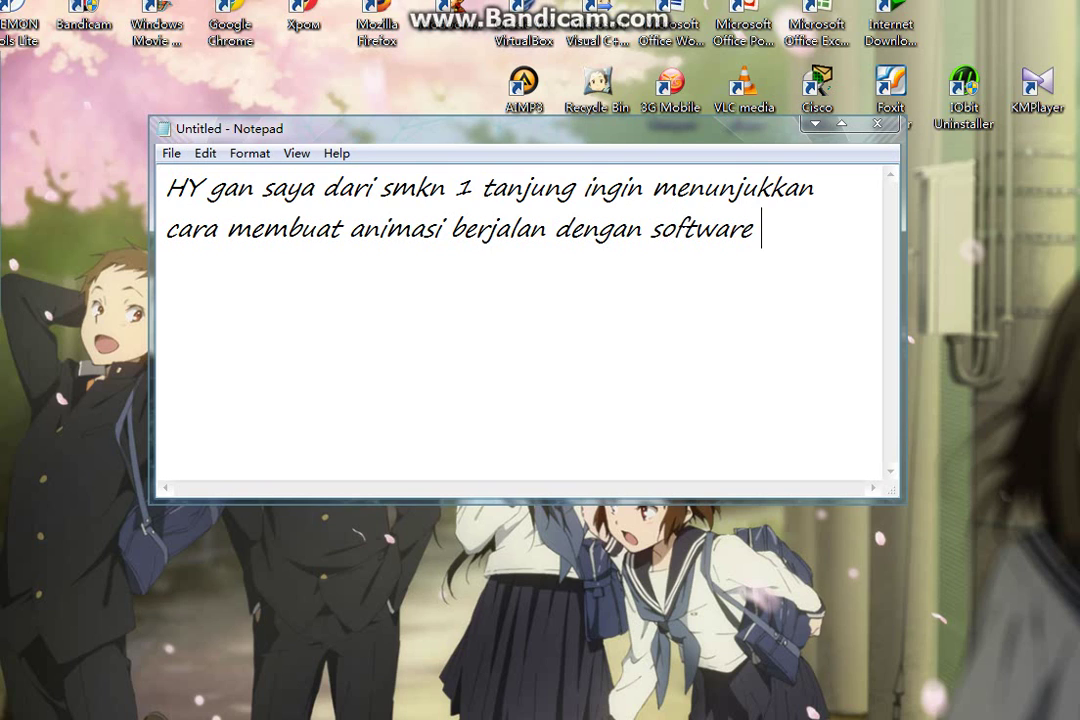
key(Return)
key(Caps_Lock)
text(ADOBE )
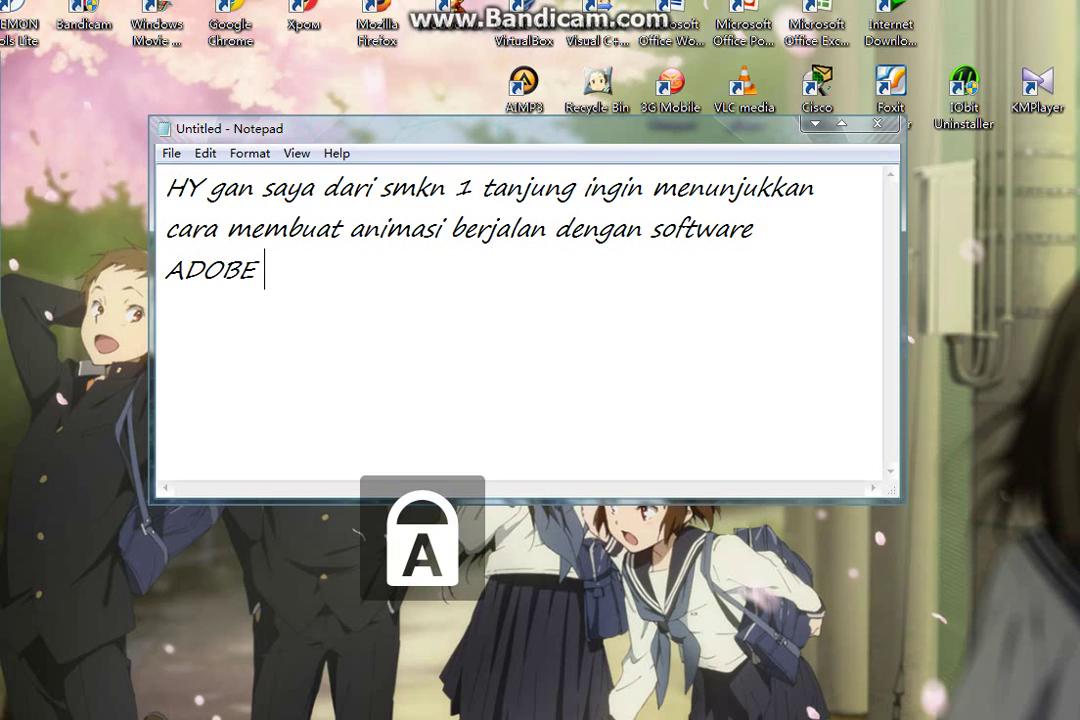
text(FLASH )
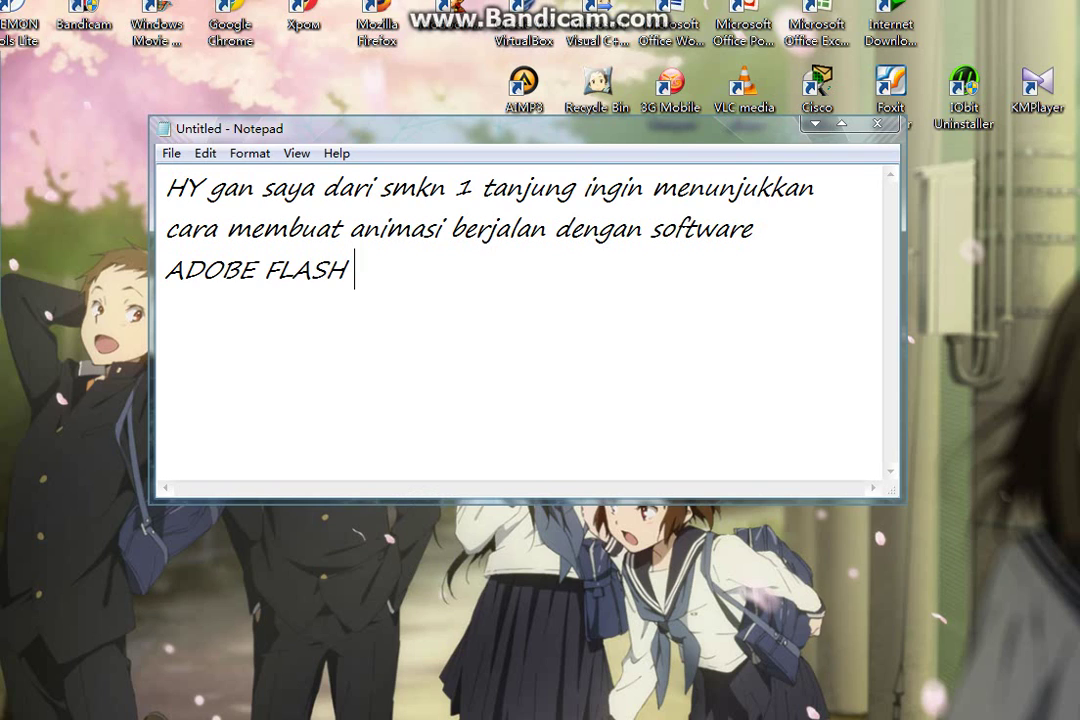
text(CS3 RPO)
key(BackSpace)
key(BackSpace)
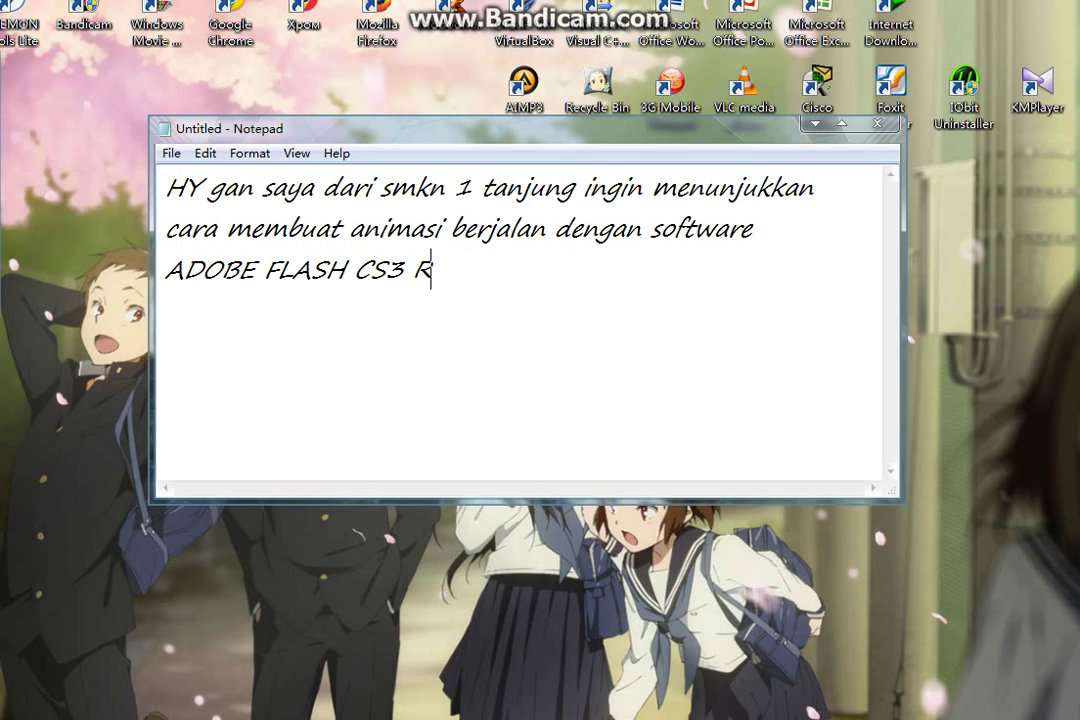
key(BackSpace)
text(PRO)
Add a new line reading 'oke langsung saja kita lihat cara nya... :)'
key(Return)
key(Caps_Lock)
text(oke la)
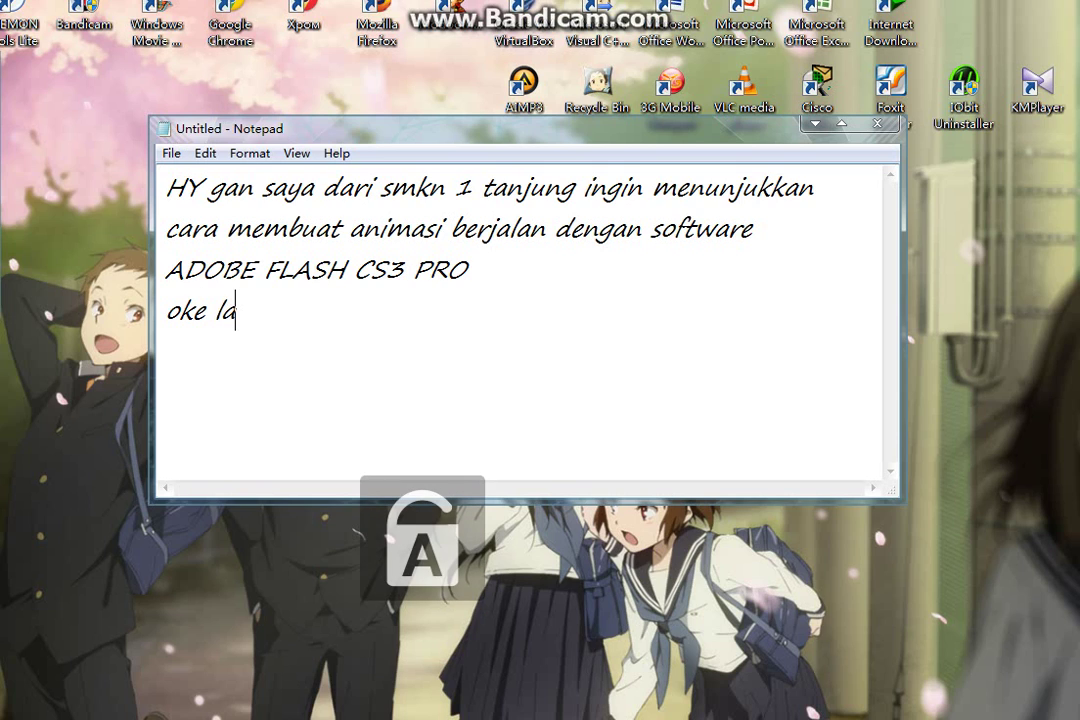
text(ngsung saj)
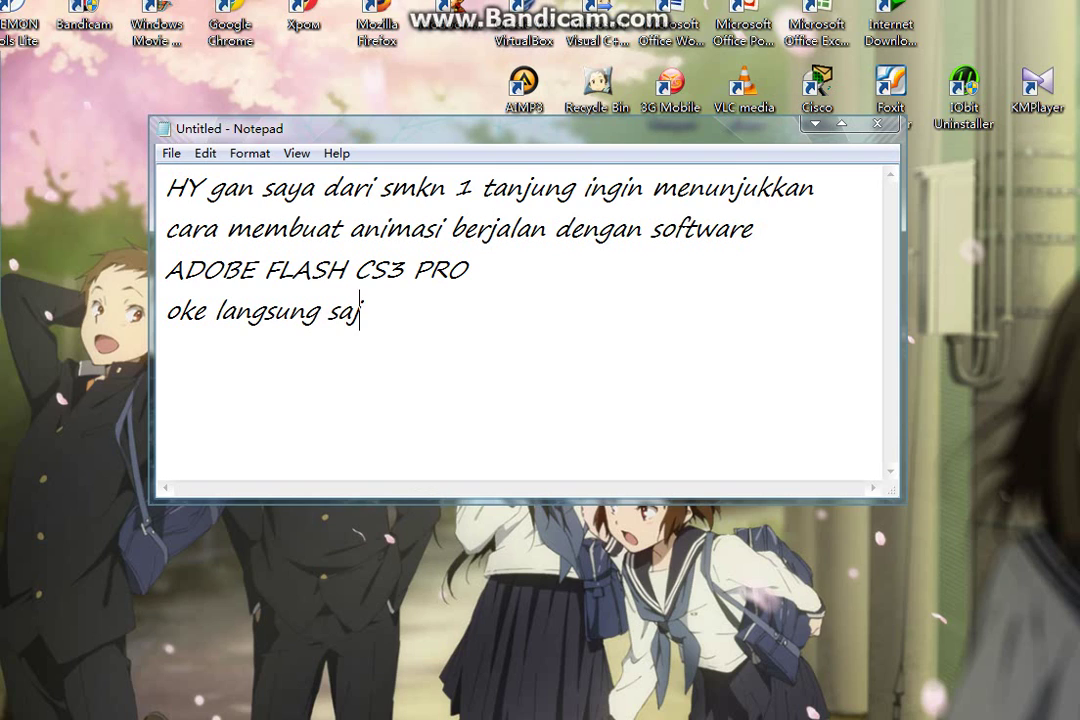
text(a kita )
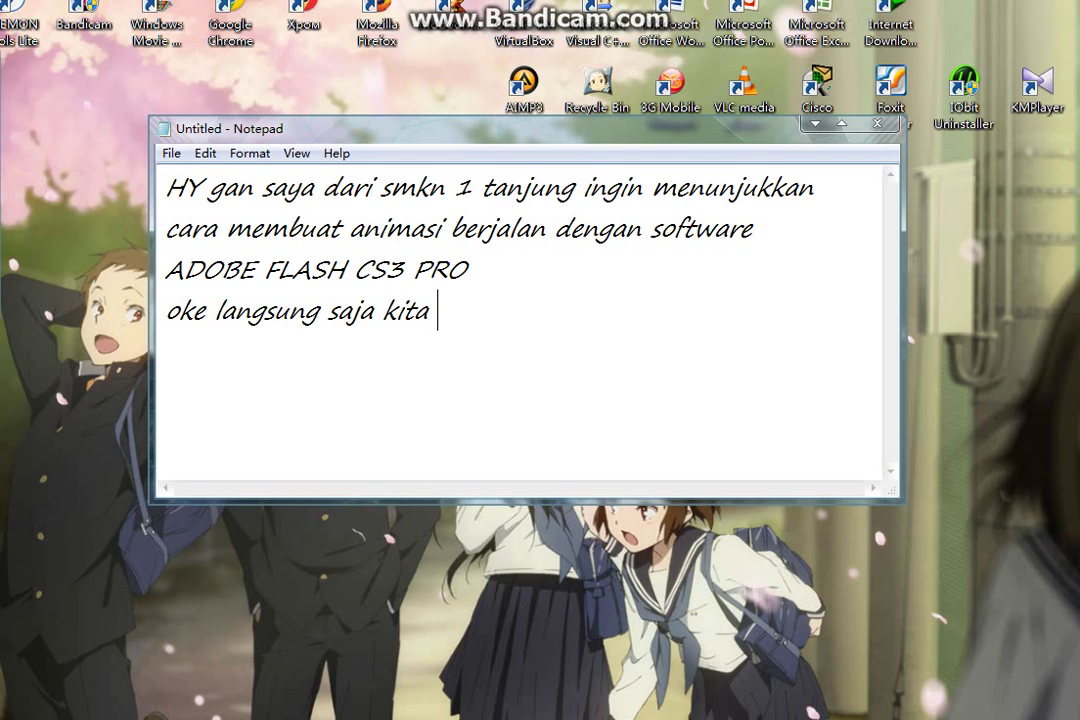
text(lihat)
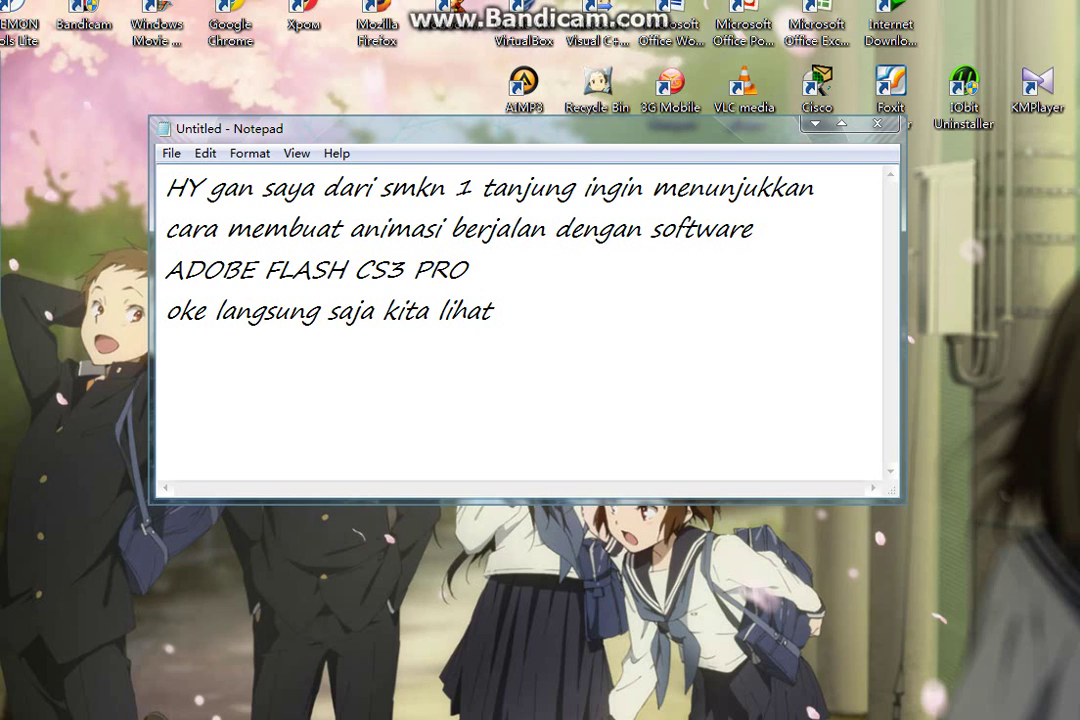
text( cara nya)
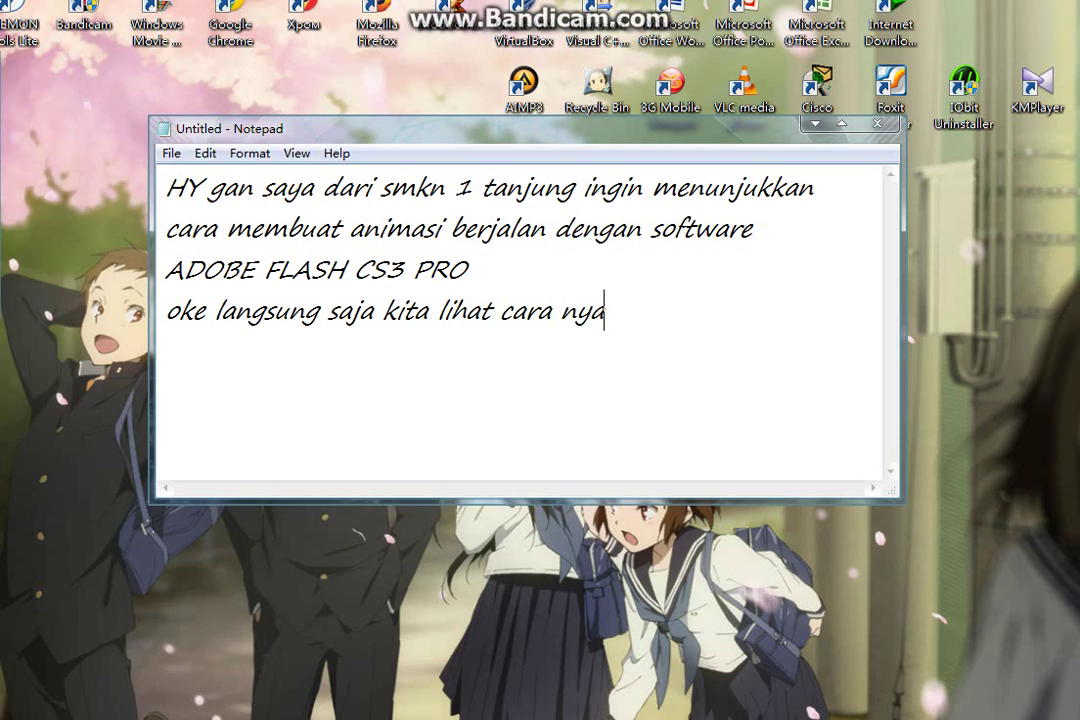
text(... :))
Create a new ActionScript 2.0 Flash document and add Layer 2 above Layer 1
key(super+d)
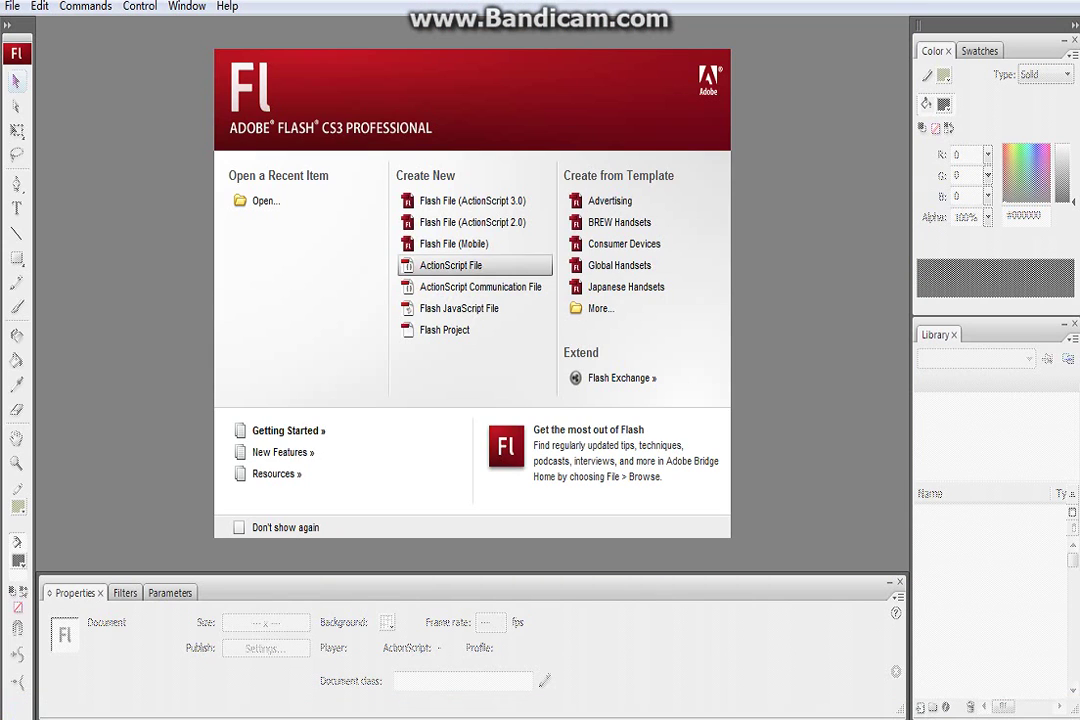
click(472, 222)
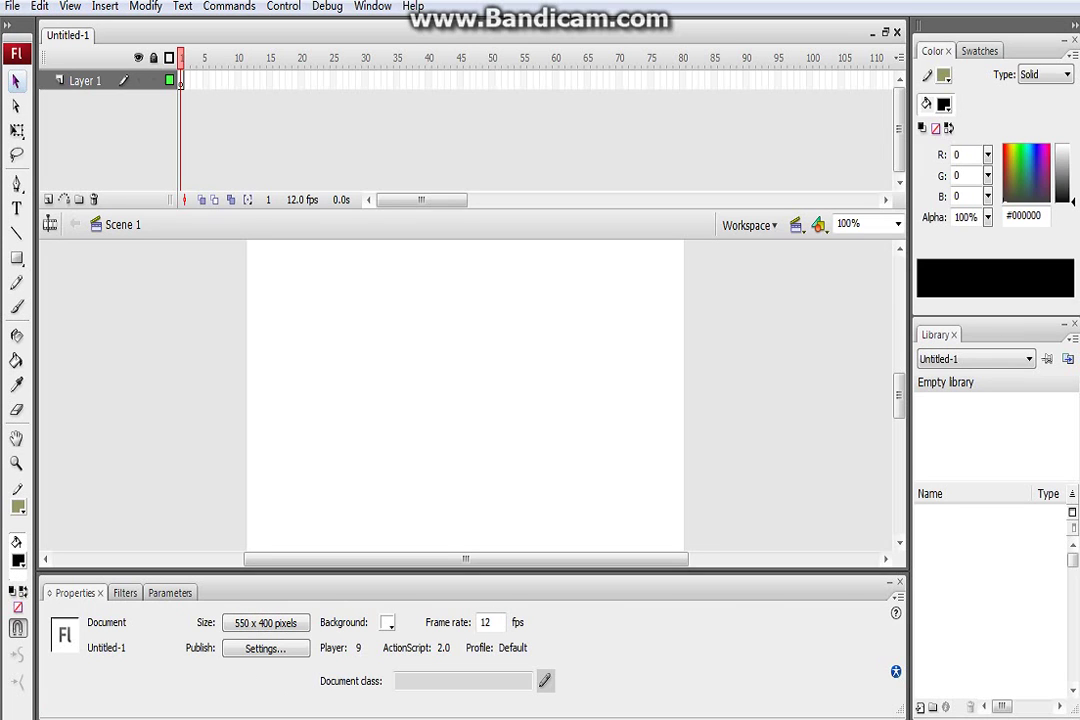
click(48, 199)
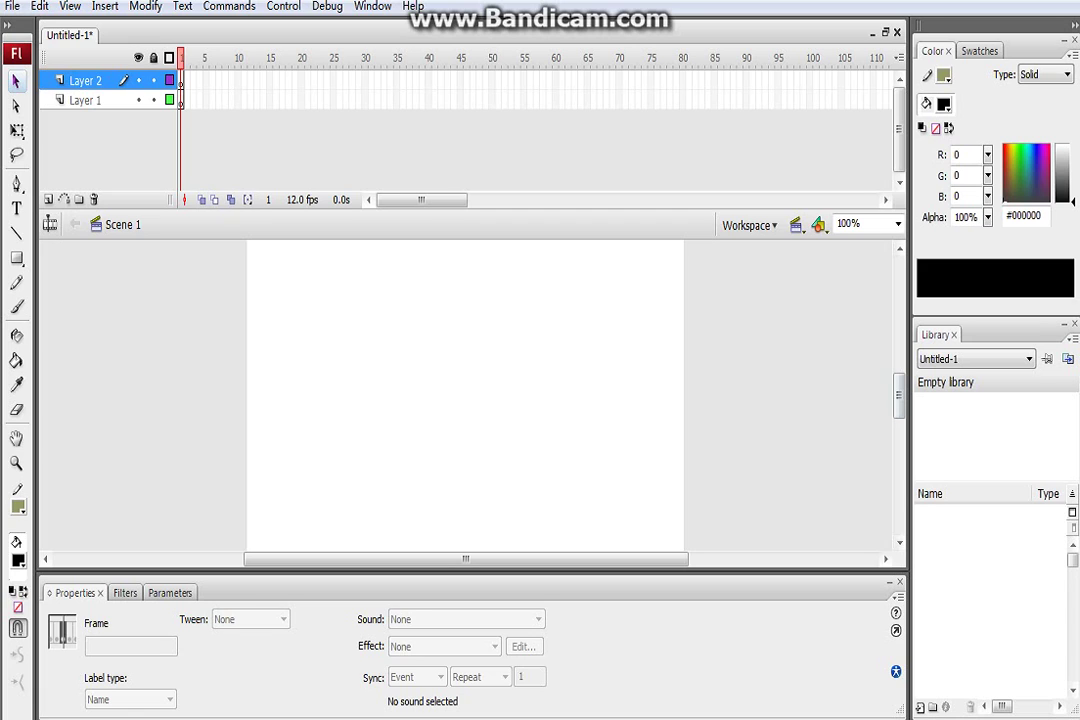
click(215, 523)
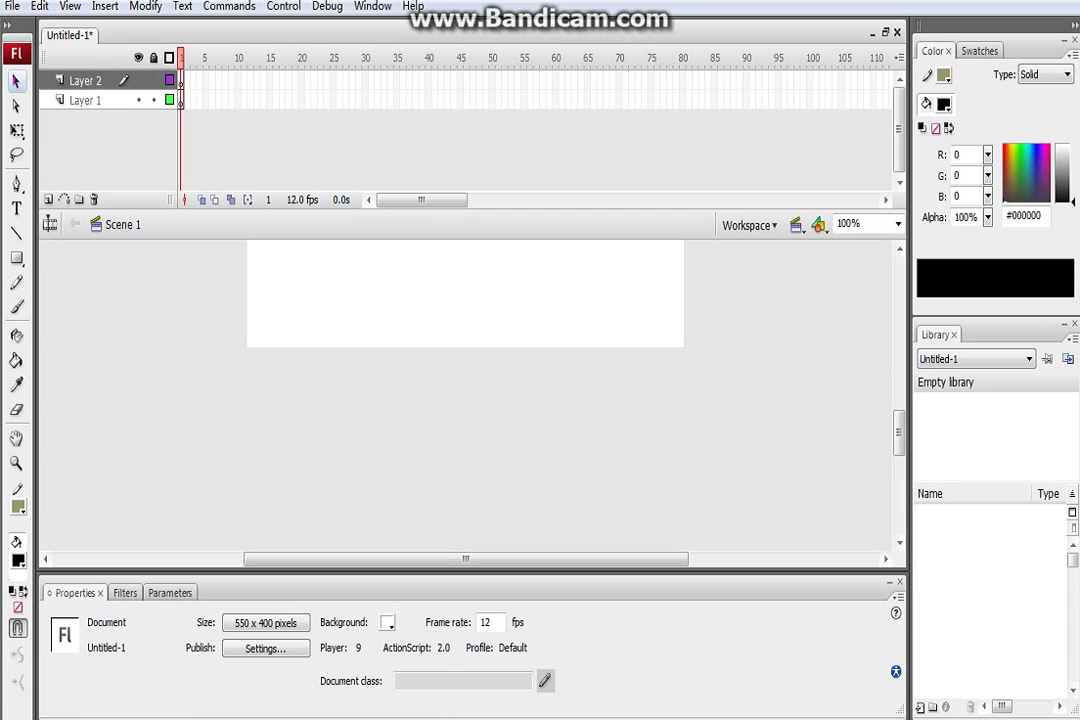
click(16, 258)
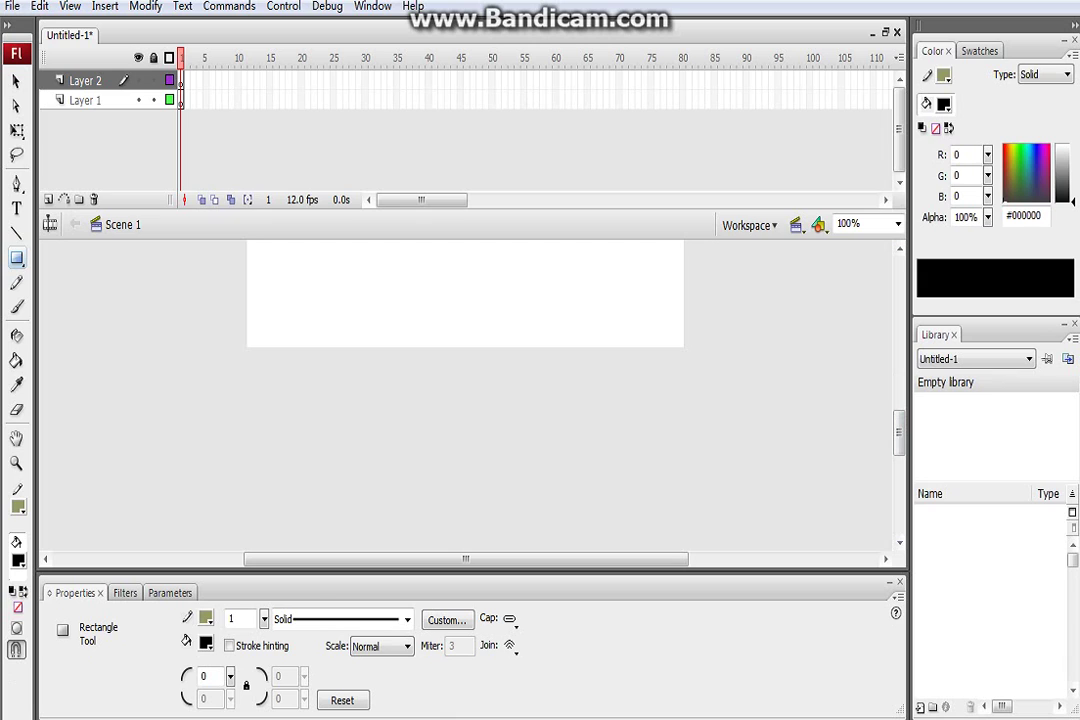
Draw a long black bar along the stage's bottom-left and nudge it up 4 pixels
click(205, 618)
click(212, 431)
drag(190, 351, 406, 367)
click(16, 81)
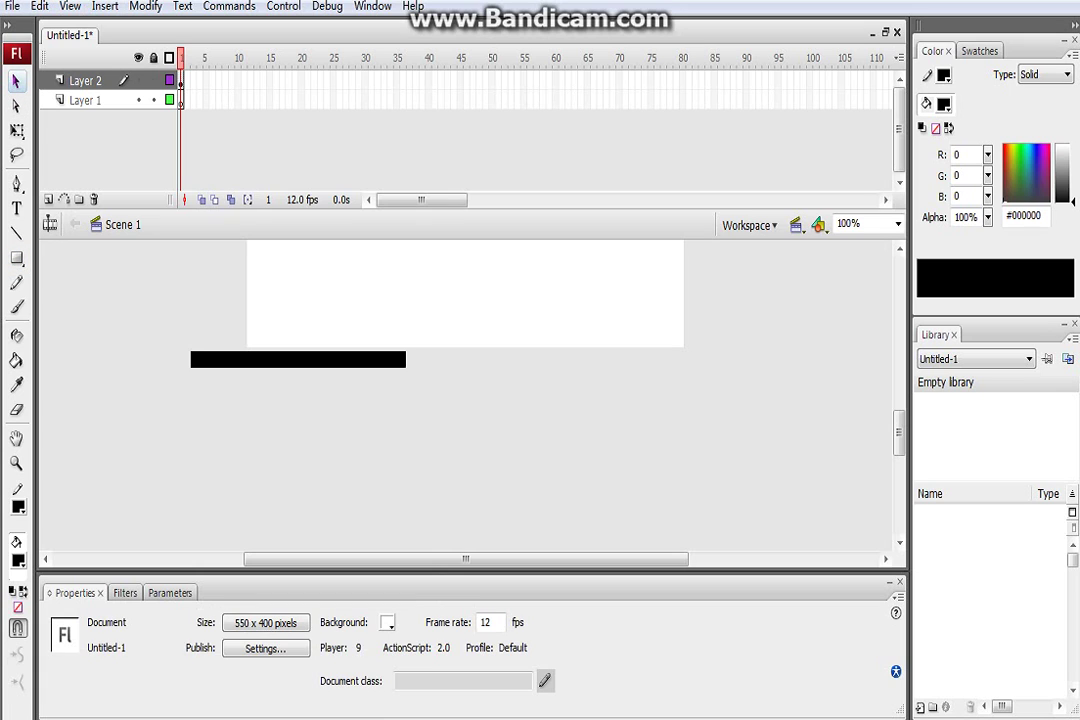
key(ctrl+a)
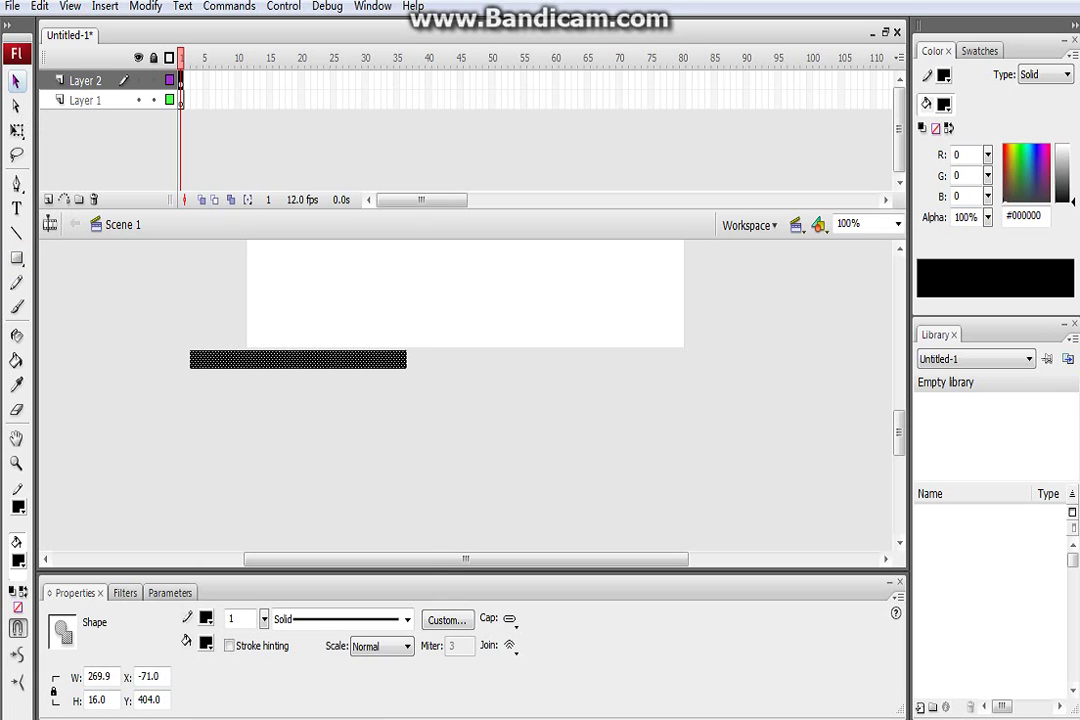
key(Up)
key(Up)
key(Up)
key(Up)
key(ctrl+shift+a)
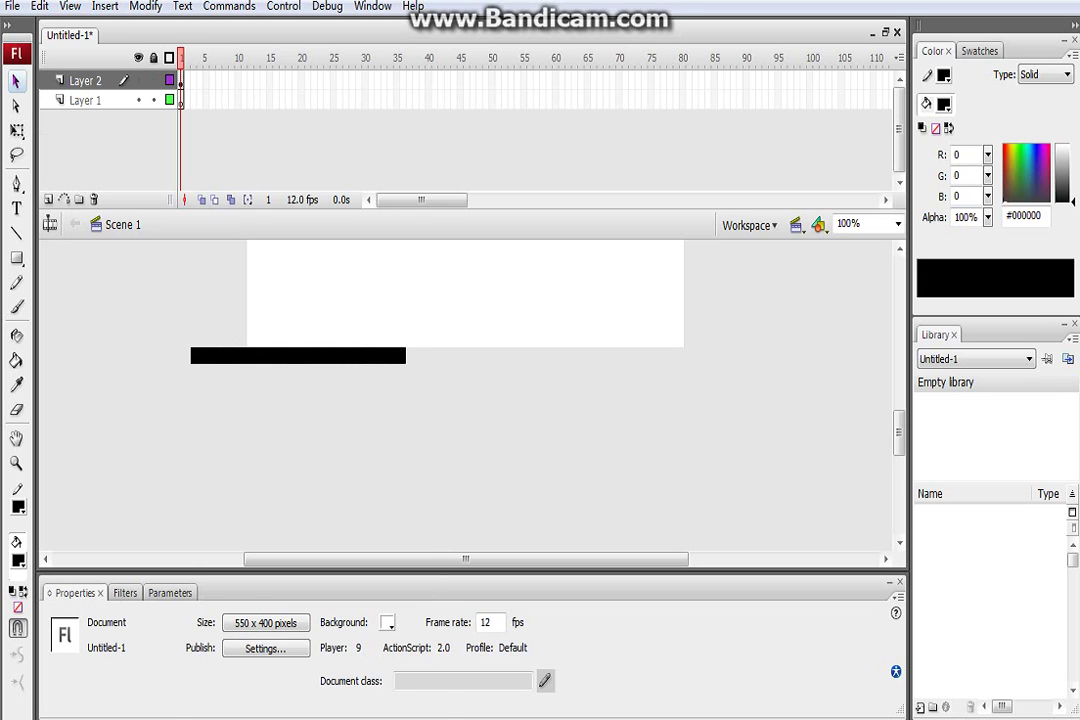
Select Layer 1, zoom the stage to 200%, and scroll to the ground bar
click(85, 100)
click(850, 223)
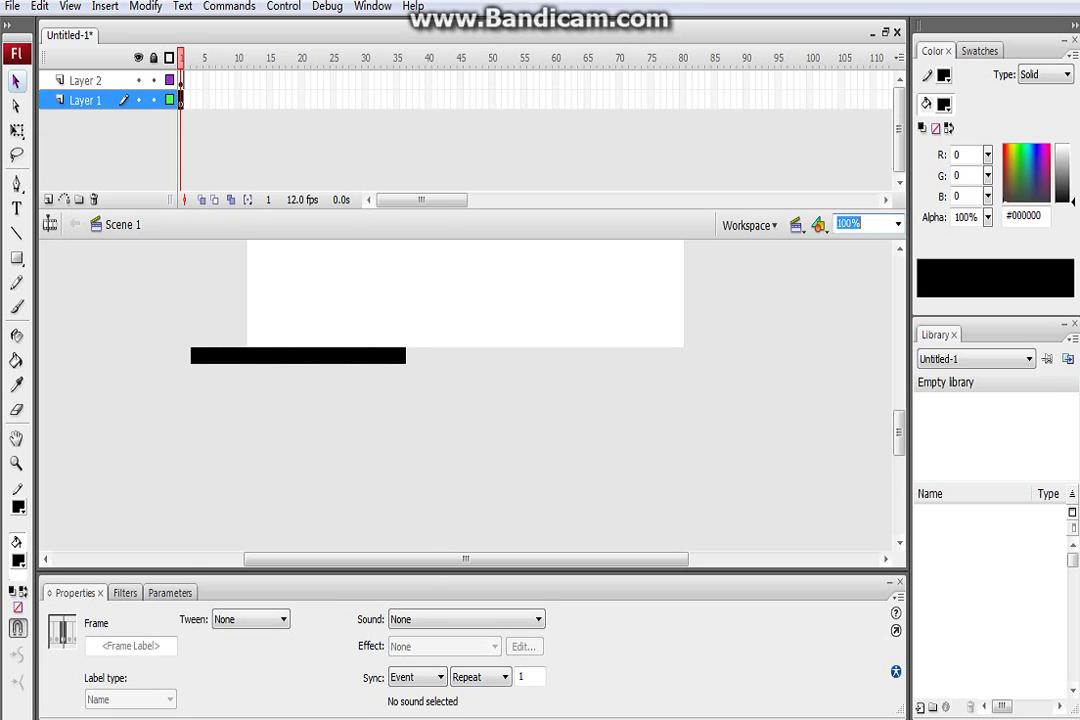
text(200)
key(Return)
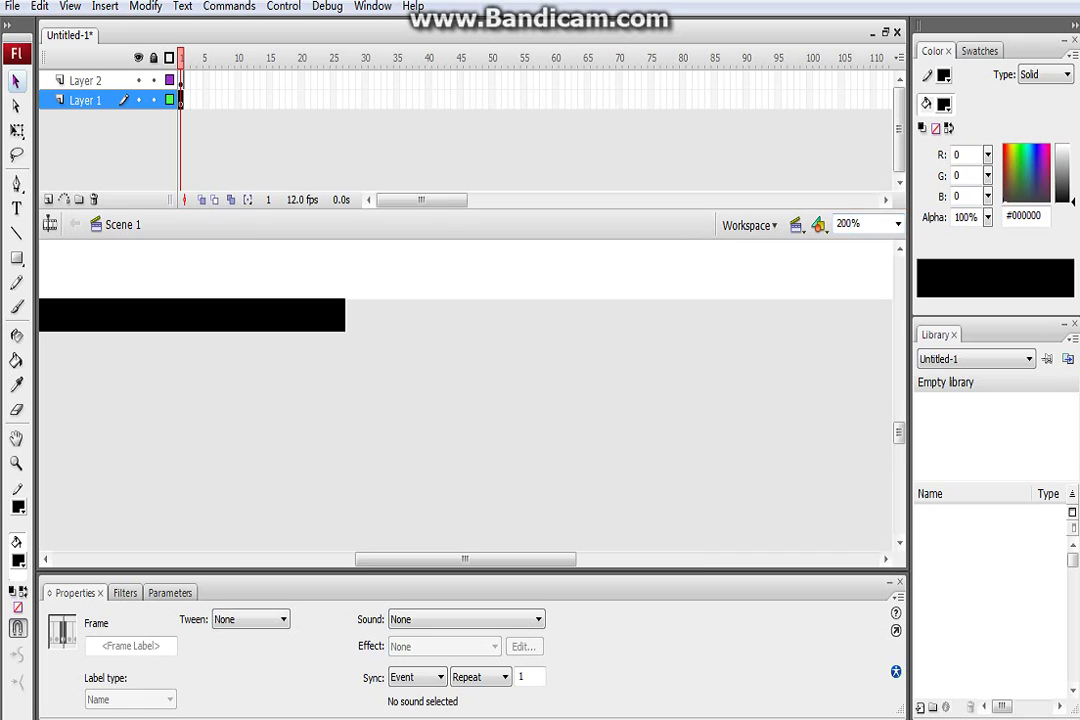
drag(465, 559, 376, 559)
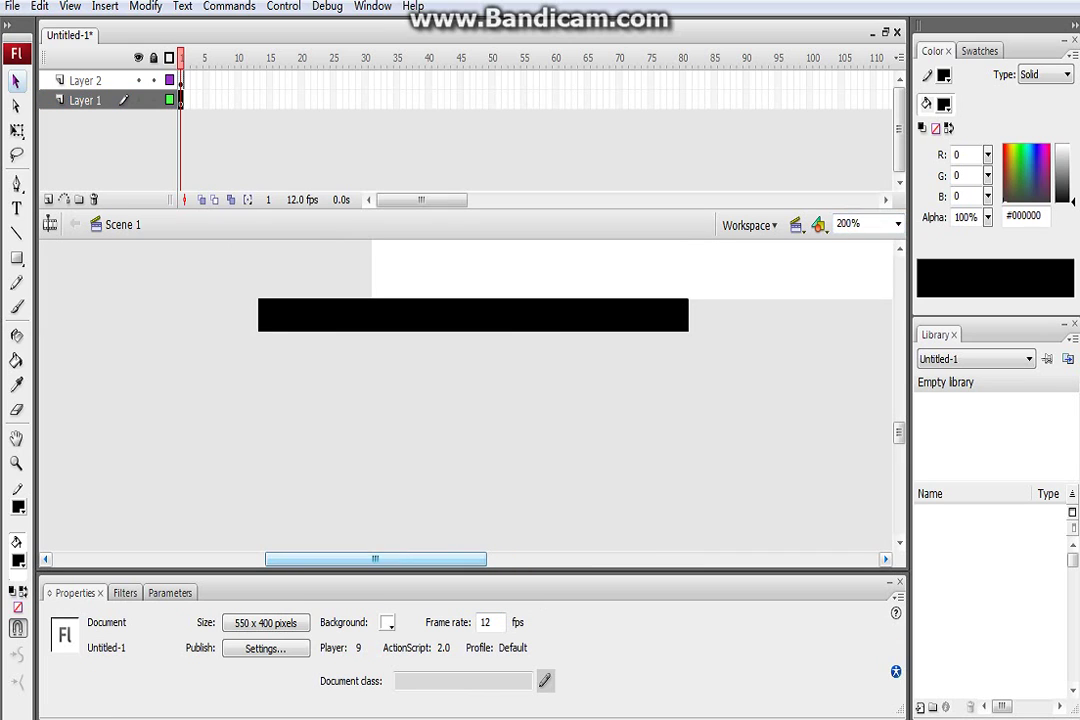
drag(898, 432, 898, 415)
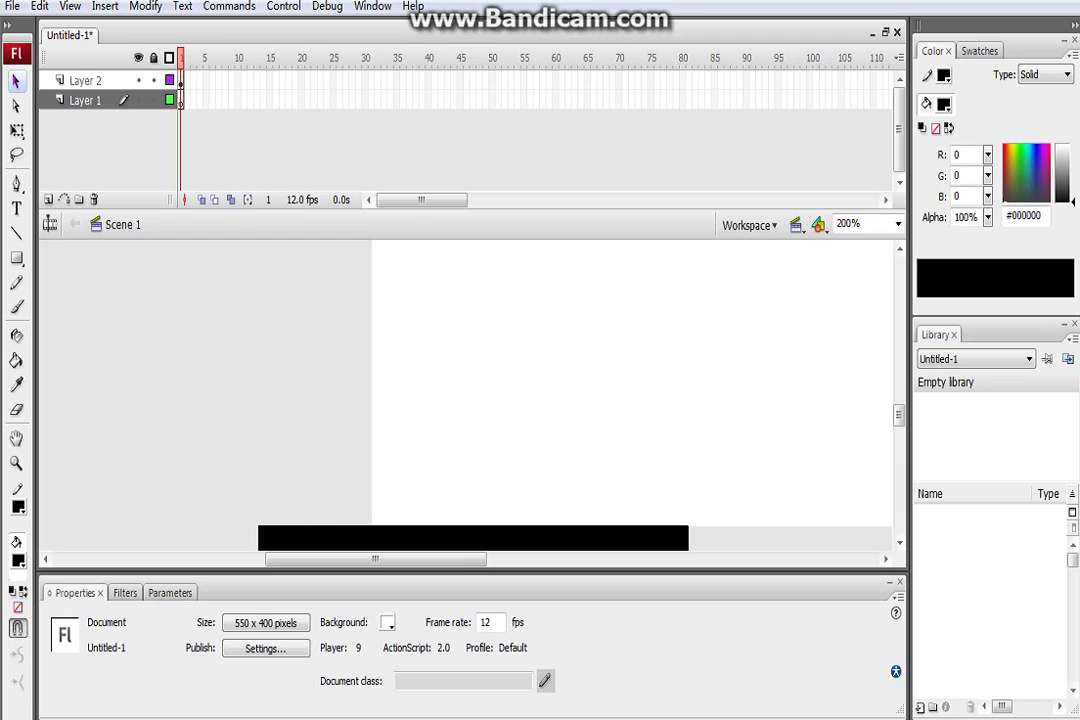
Draw the figure's legs, body and arms as black lines with stroke thickness 5
click(16, 232)
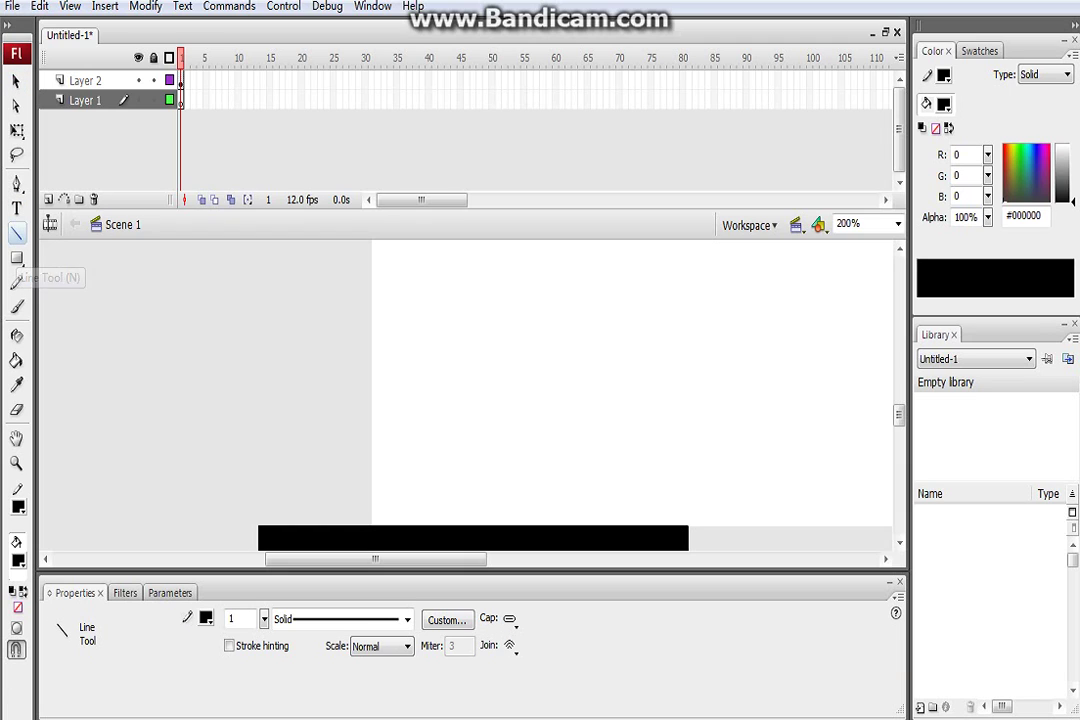
double_click(233, 618)
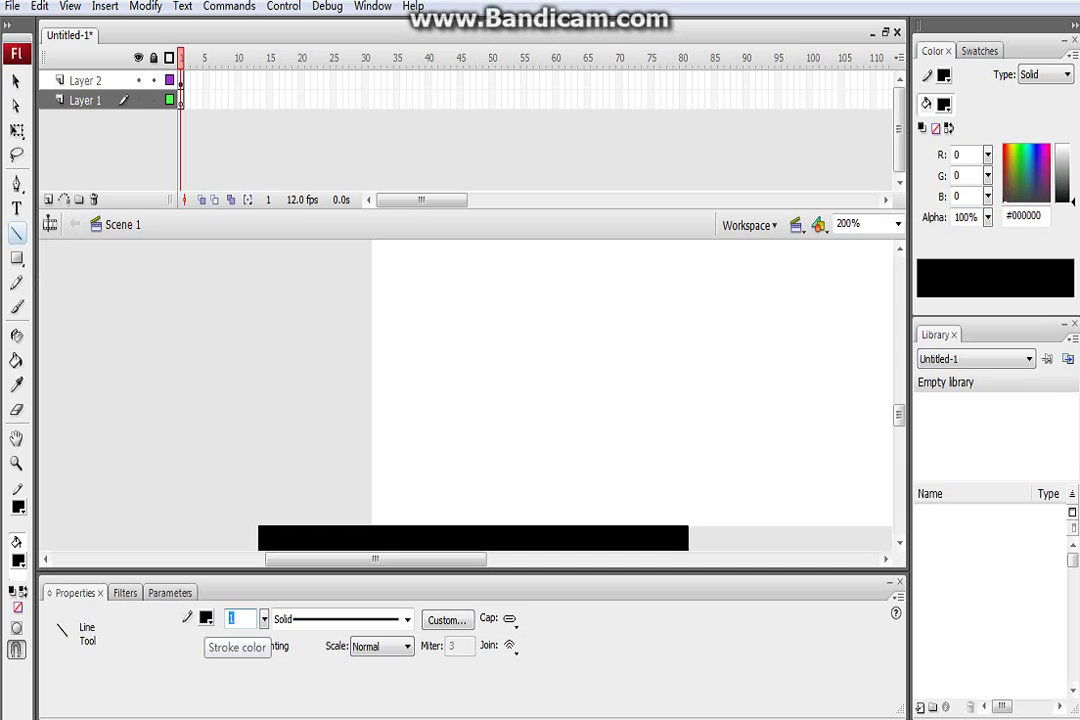
text(5)
key(Return)
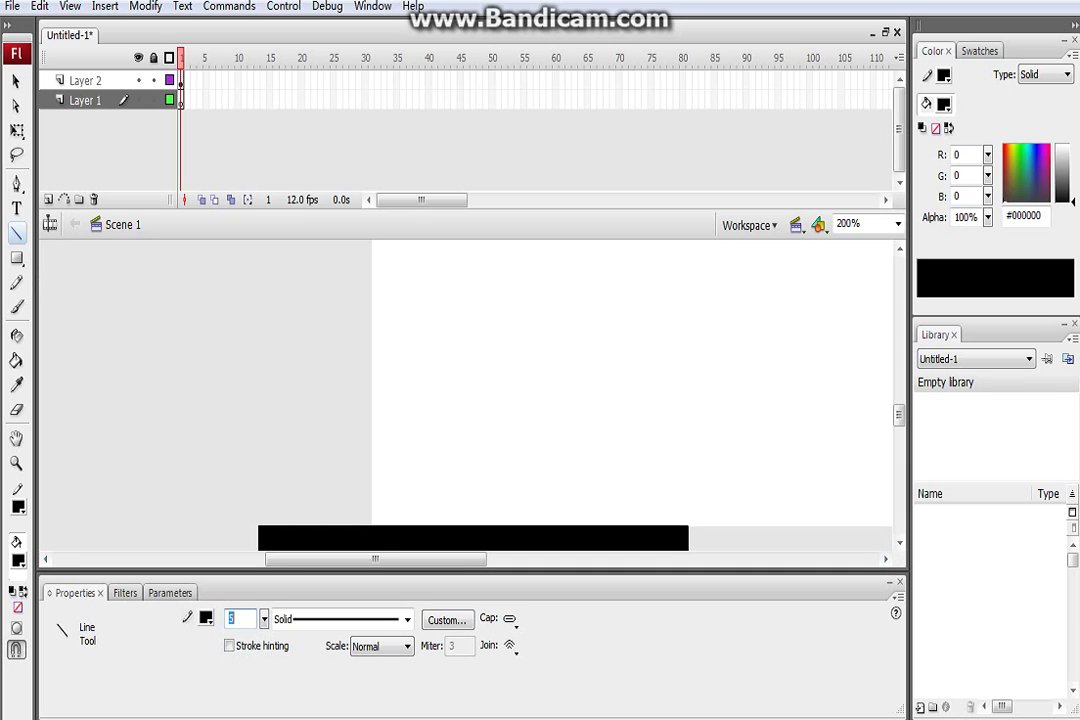
mouse_move(270, 527)
mouse_down()
mouse_move(303, 430)
mouse_move(301, 470)
mouse_move(316, 523)
mouse_move(327, 524)
mouse_up()
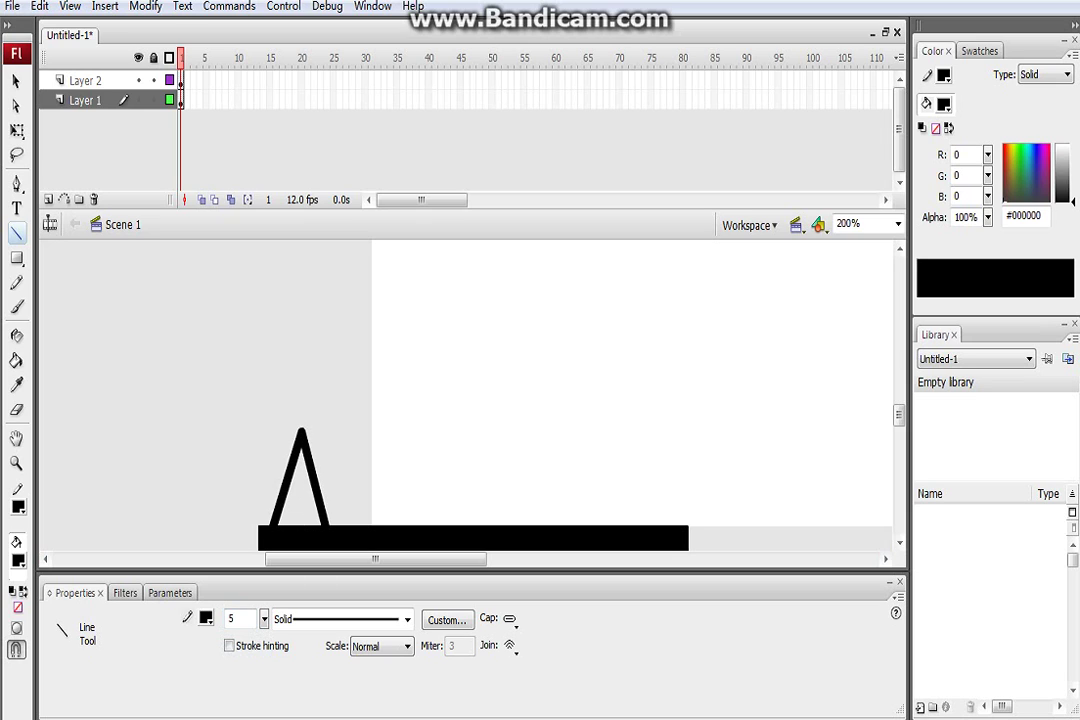
mouse_move(301, 432)
mouse_down()
mouse_move(301, 340)
mouse_move(260, 386)
mouse_move(266, 408)
mouse_up()
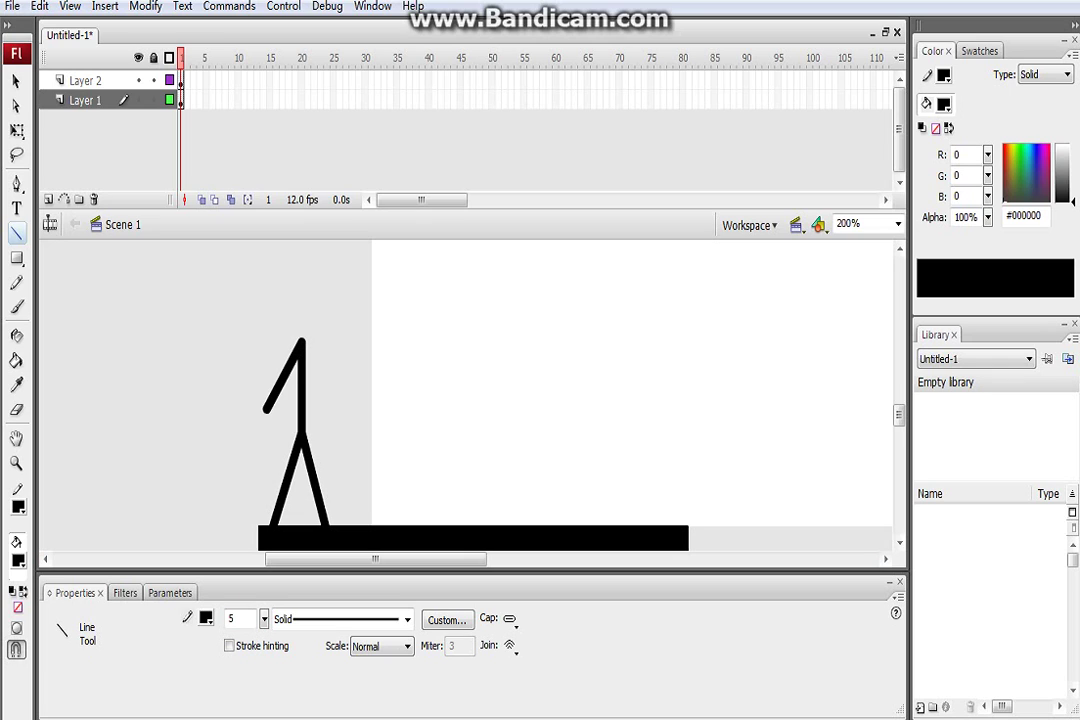
drag(301, 342, 336, 408)
Add a round black head above the body, nudge it down a pixel, and select the whole figure
drag(16, 258, 70, 313)
drag(313, 274, 359, 331)
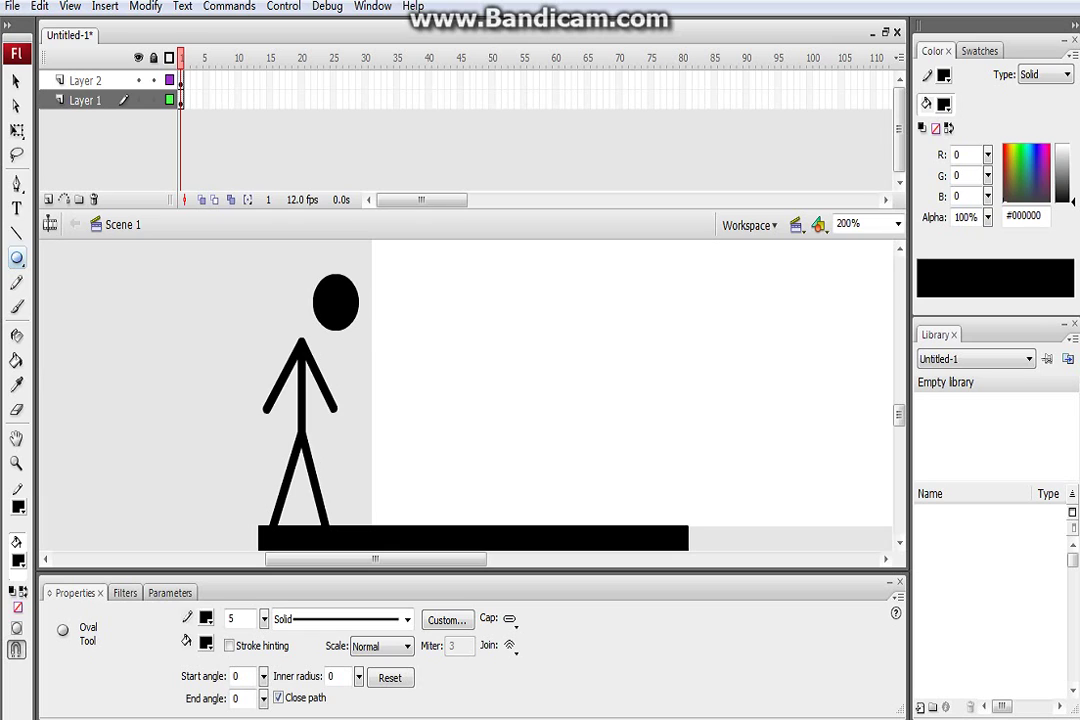
key(v)
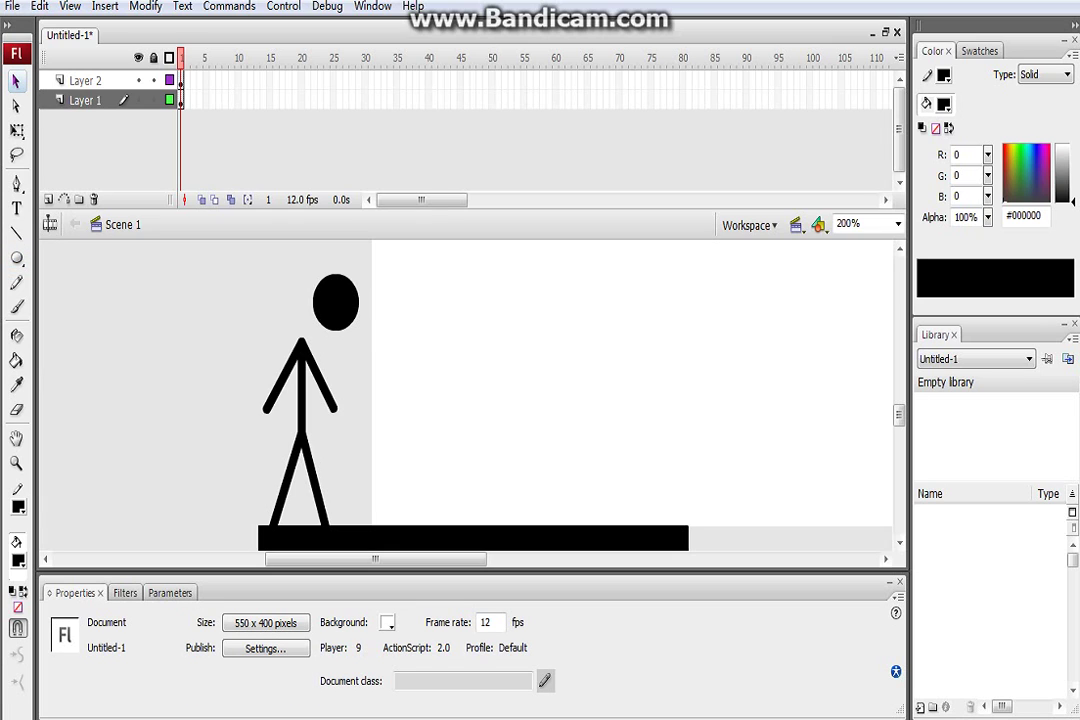
drag(384, 334, 300, 316)
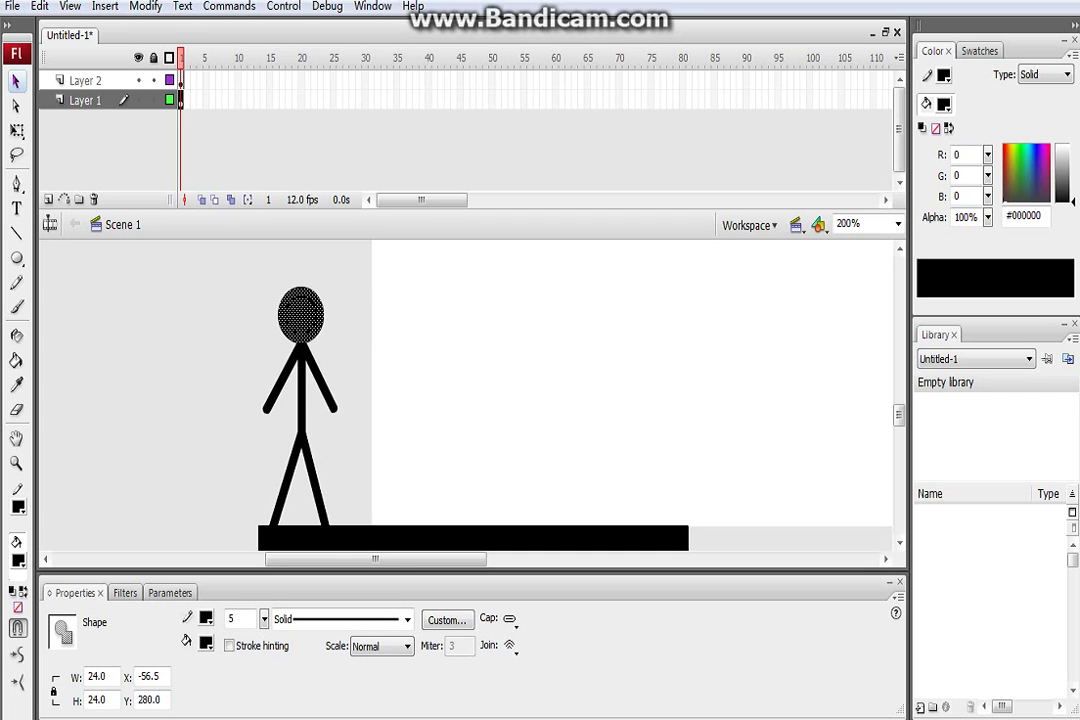
key(Down)
key(Escape)
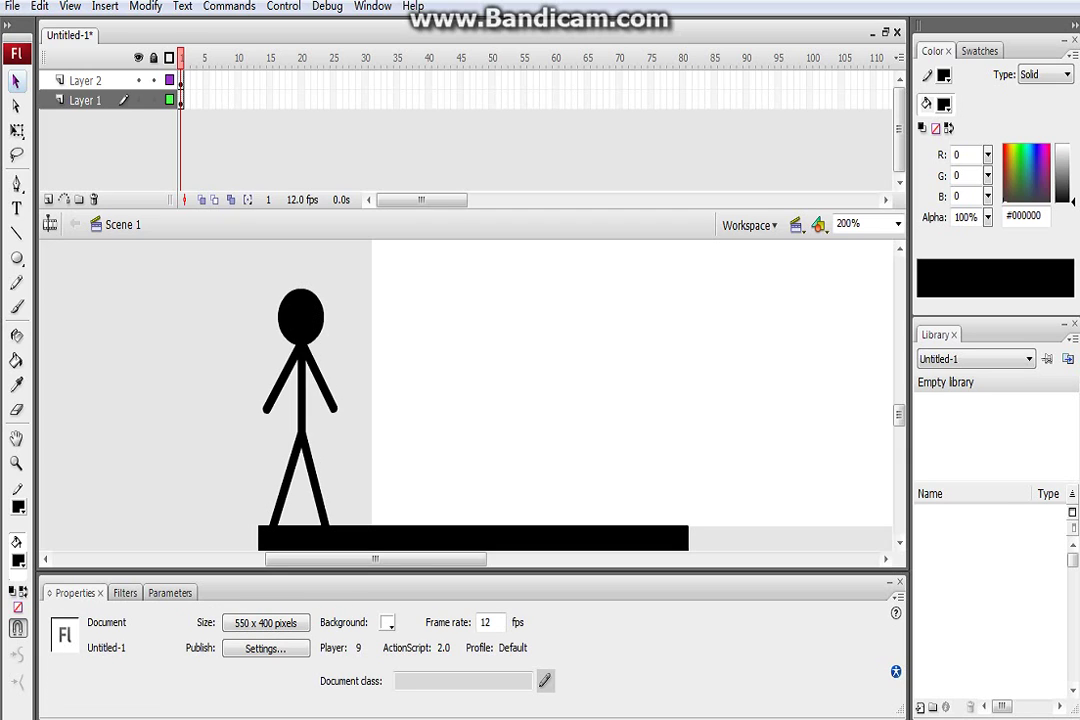
mouse_move(245, 273)
mouse_down()
mouse_move(337, 455)
mouse_move(352, 525)
mouse_up()
Convert the selected stick figure into a Movie clip symbol named 'stick walking'
right_click(305, 329)
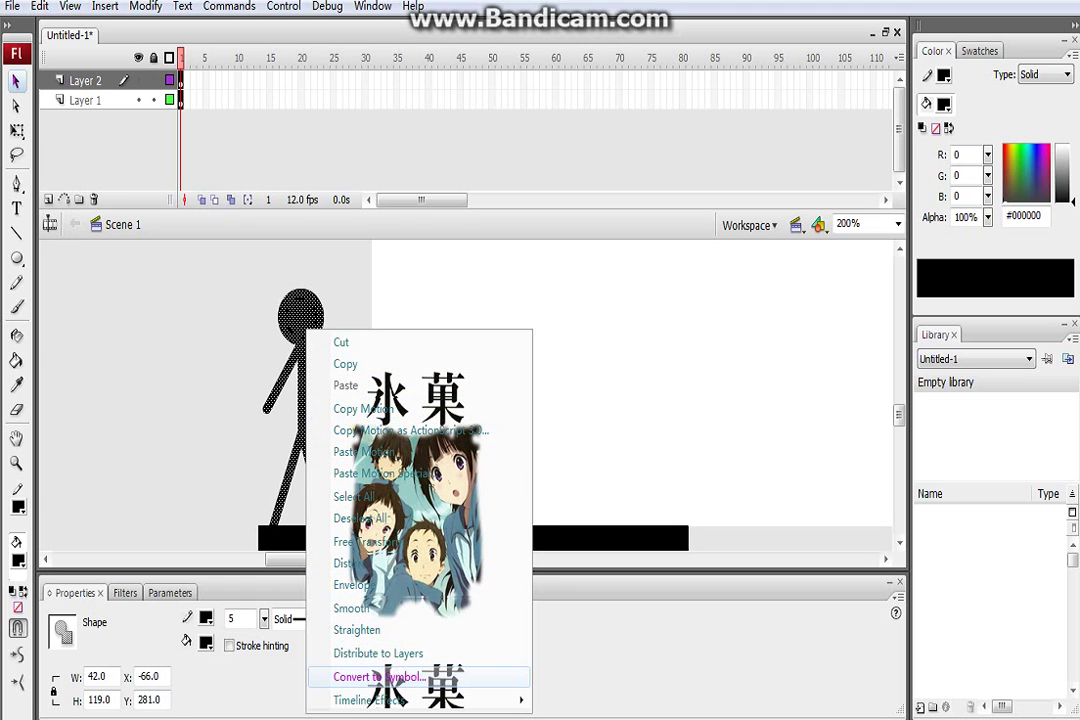
click(378, 677)
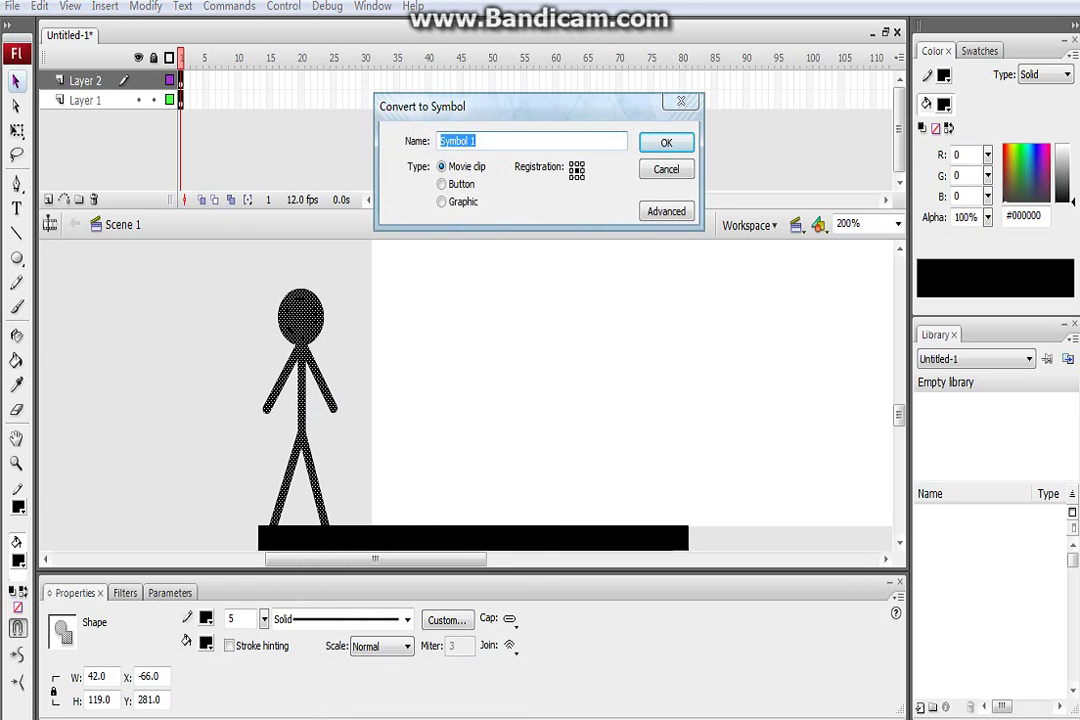
text(stick walking)
key(Return)
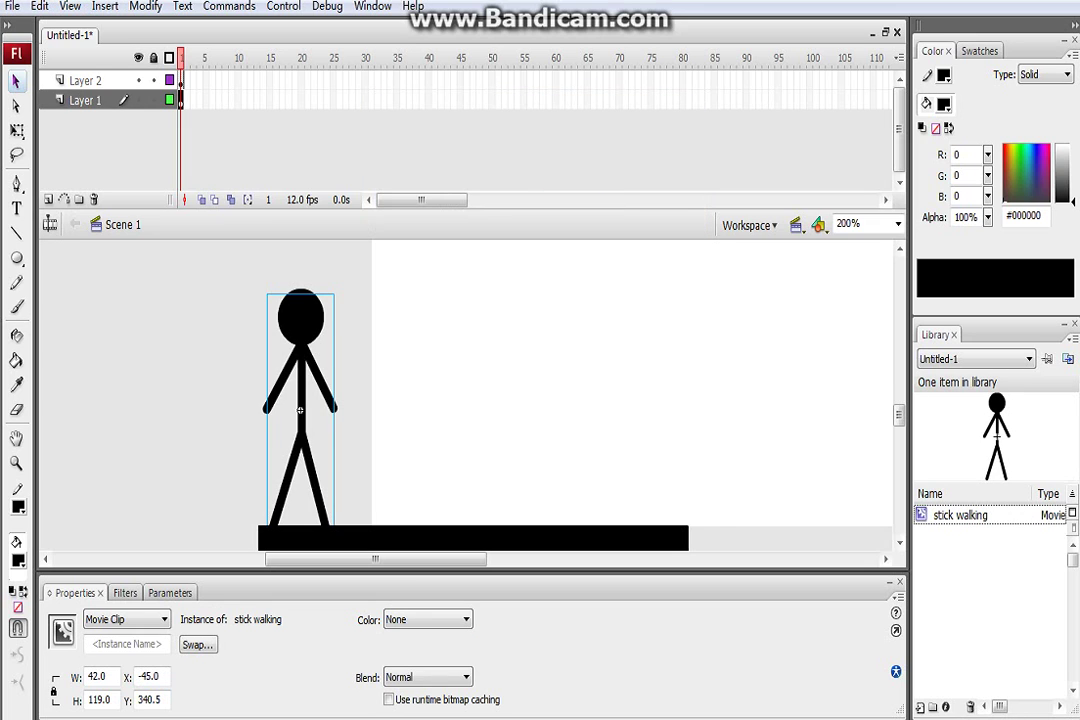
Inside the stick walking symbol, bend the right arm and right leg outward for the first walking pose
double_click(300, 400)
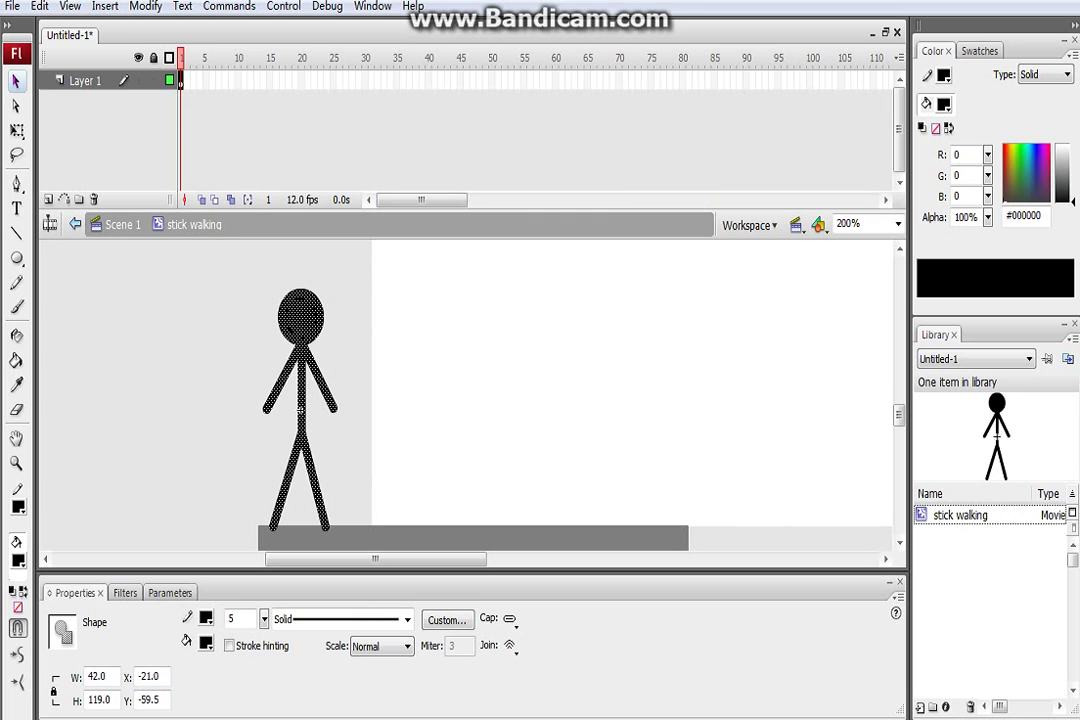
key(Escape)
drag(325, 388, 268, 373)
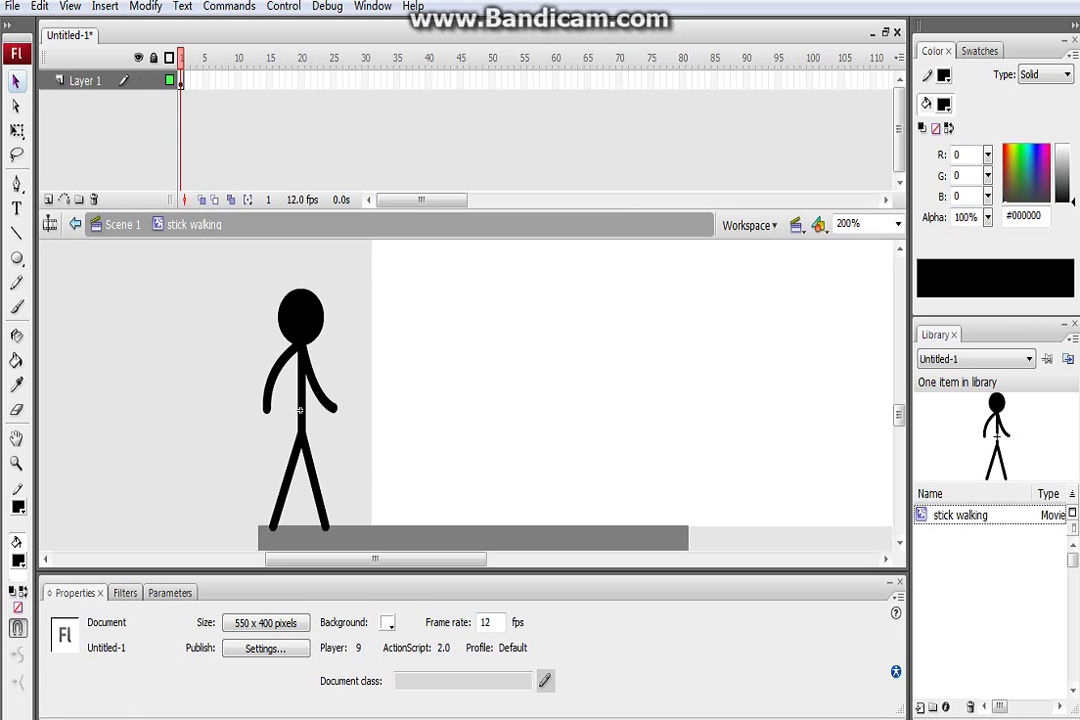
drag(314, 480, 297, 478)
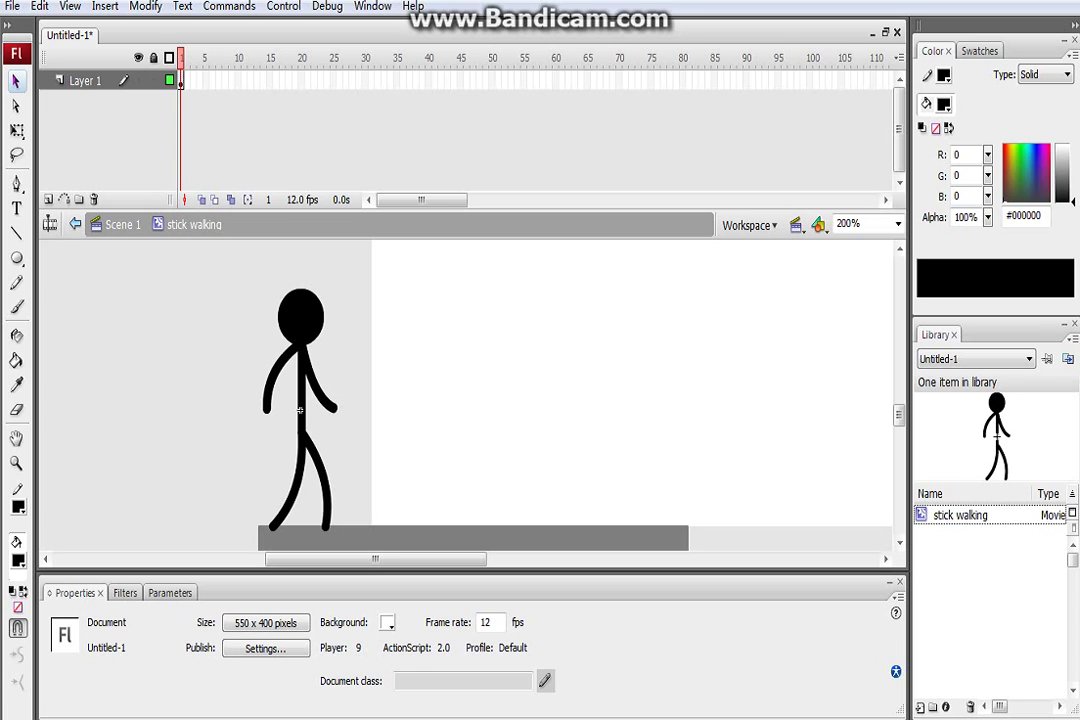
drag(336, 406, 342, 406)
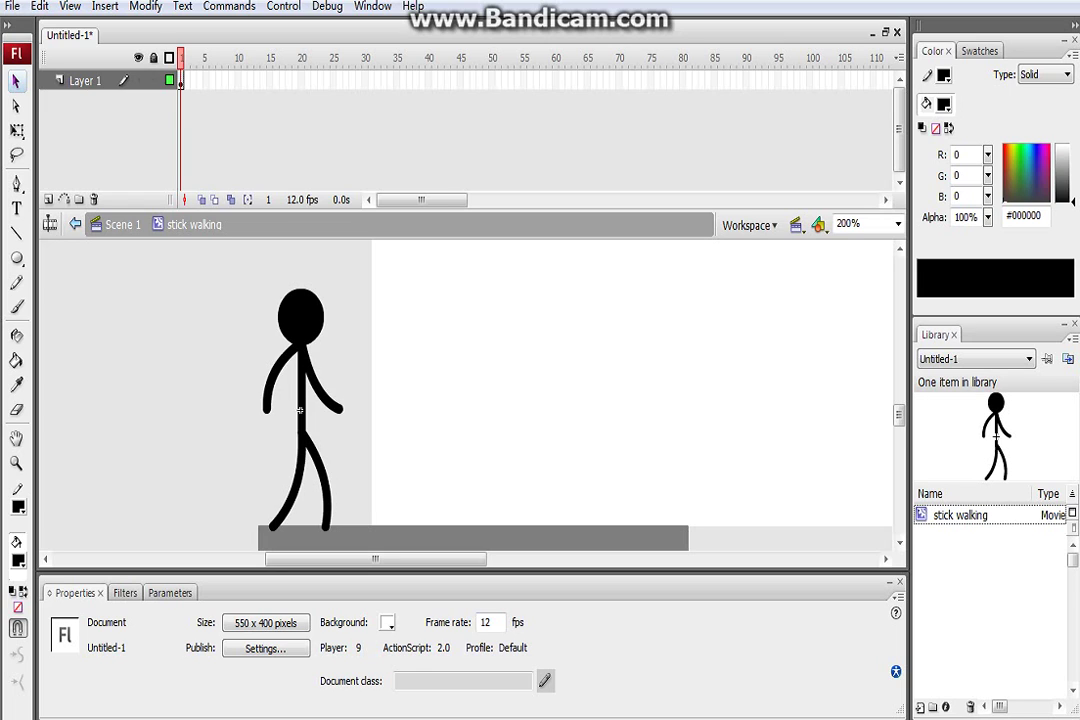
drag(268, 380, 273, 380)
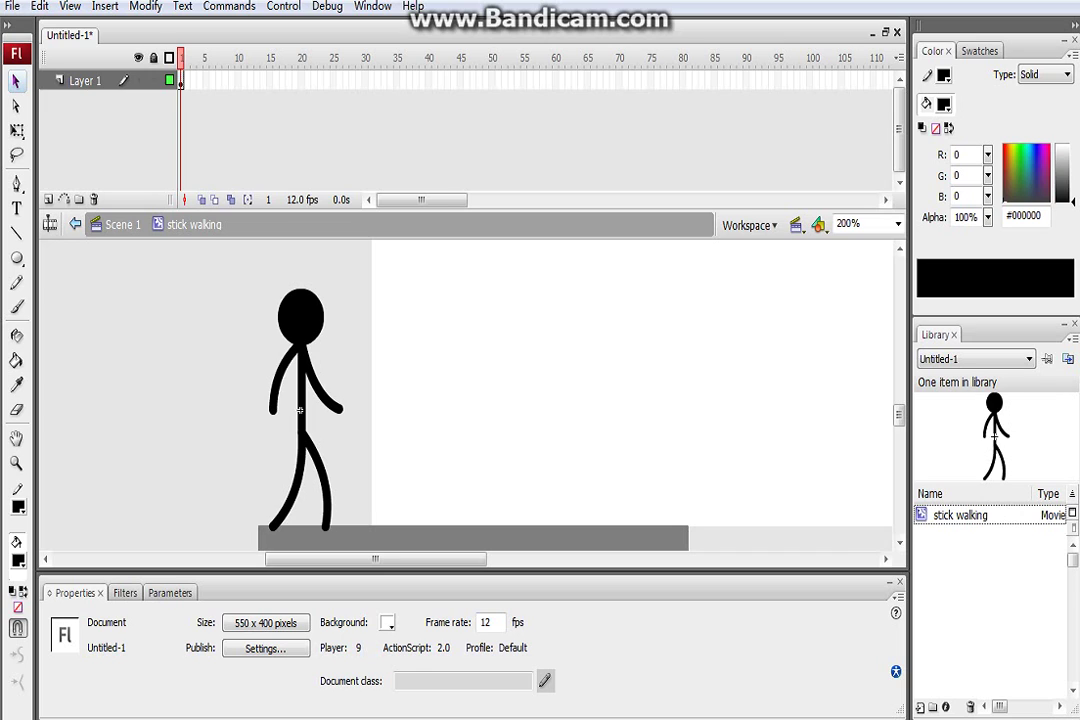
key(ctrl+z)
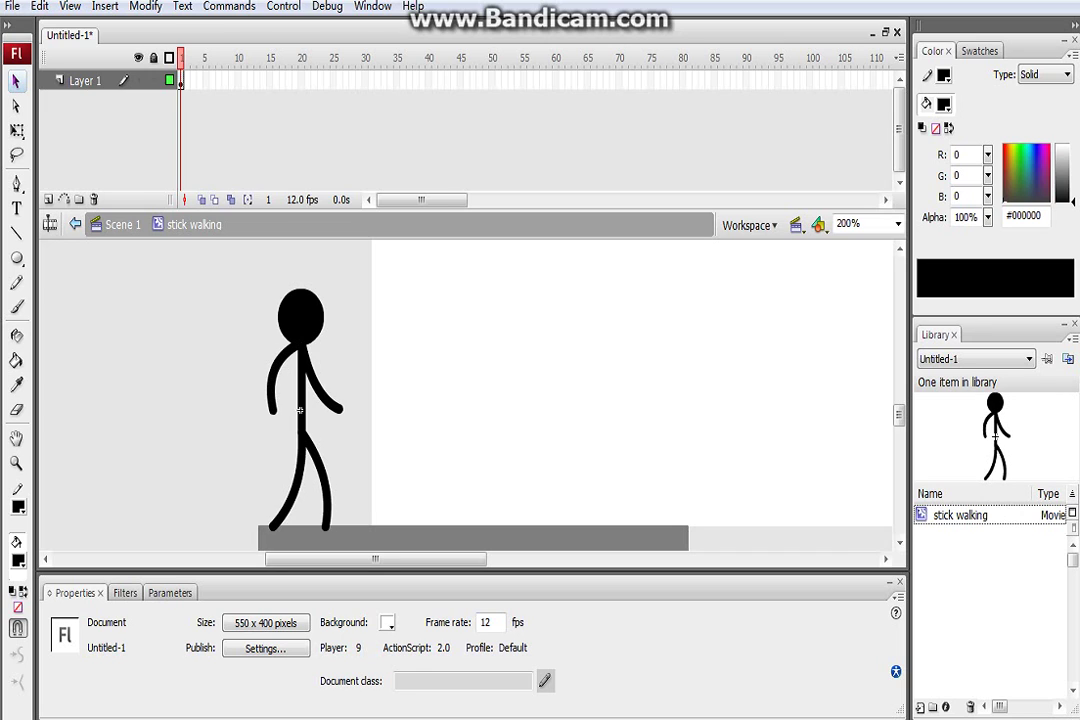
Insert a keyframe at frame 2 and pull the arms and feet closer to the body
right_click(183, 82)
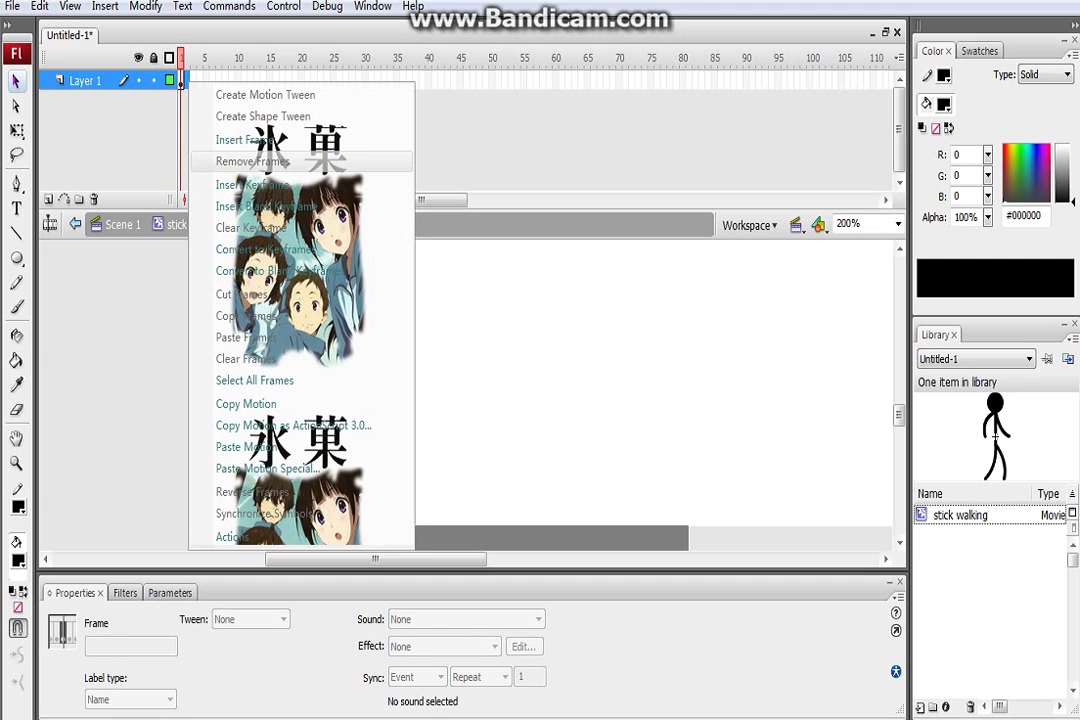
click(252, 185)
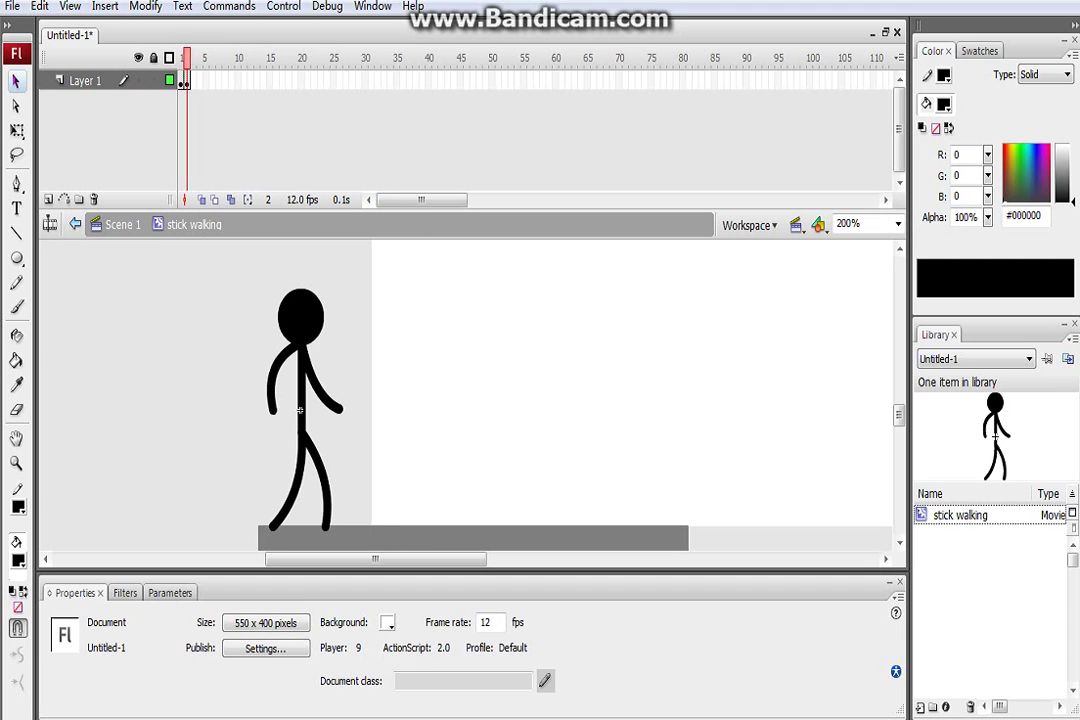
key(ctrl+z)
drag(272, 408, 285, 408)
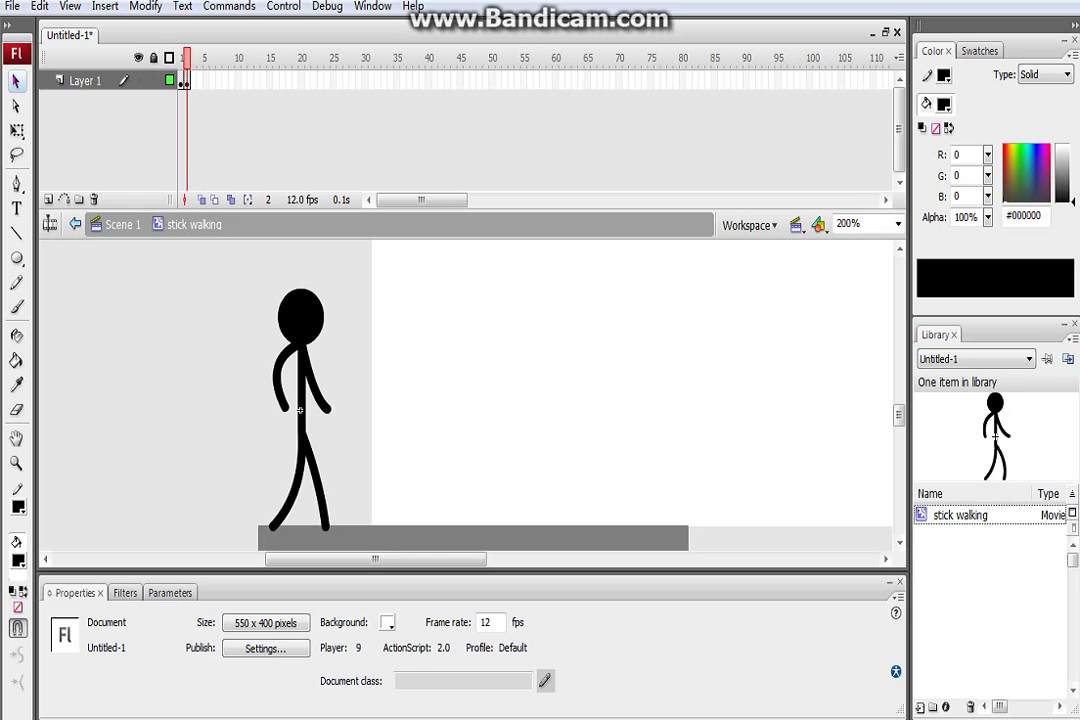
key(ctrl+z)
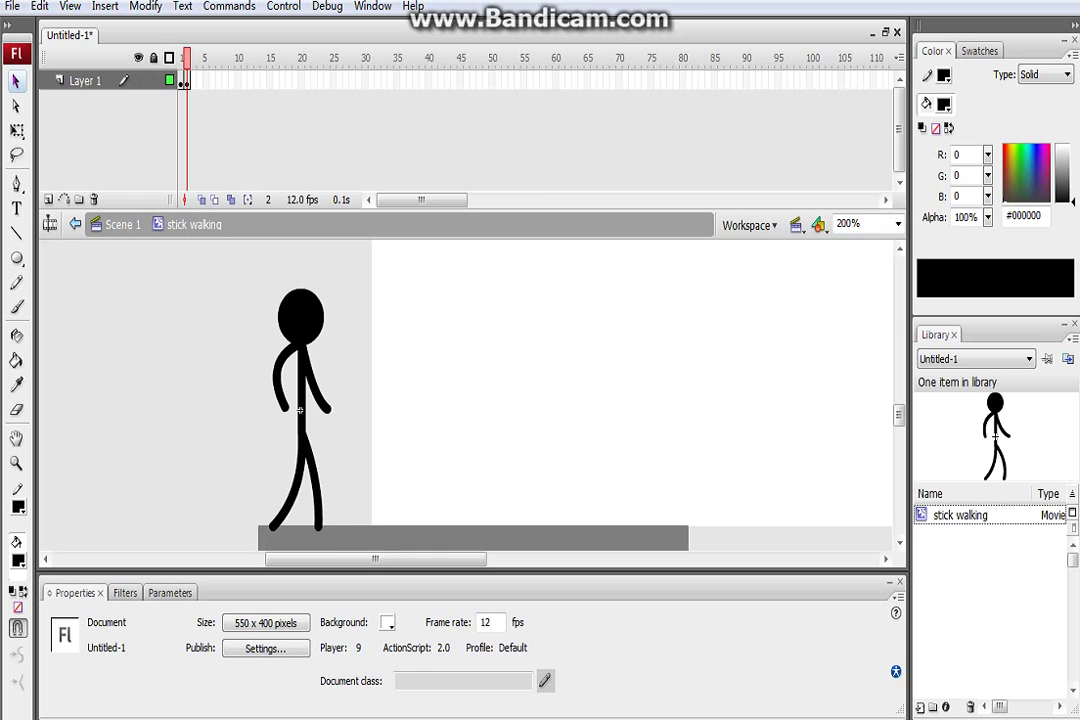
key(ctrl+z)
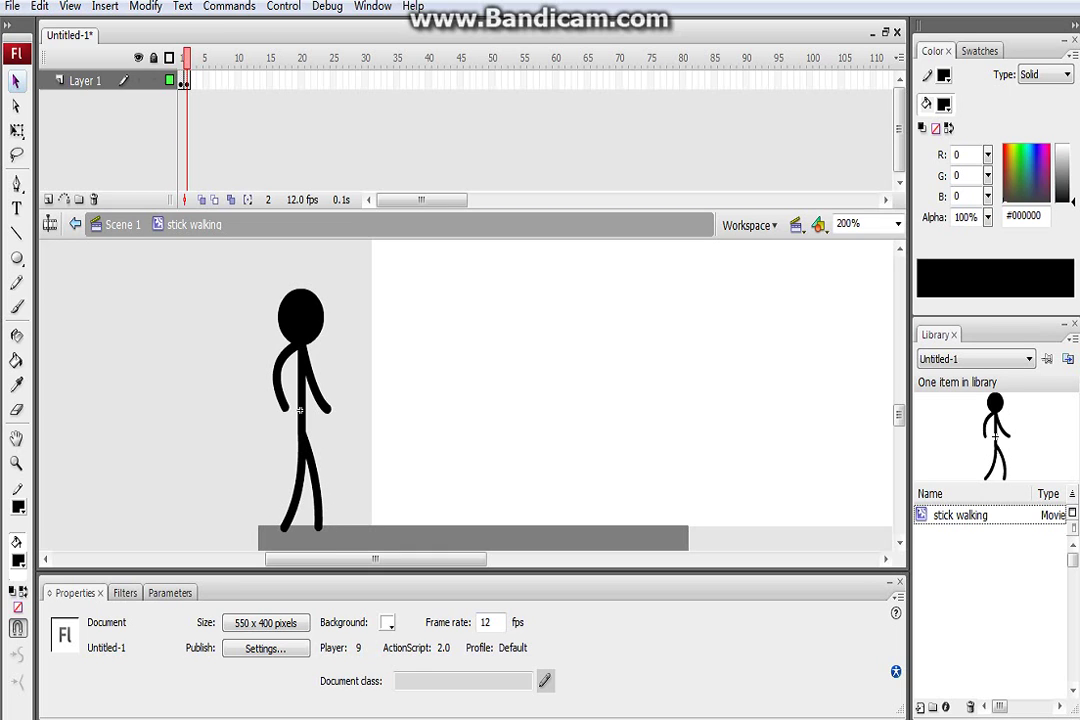
click(186, 81)
Insert a keyframe at frame 3 and drag the front arm straight down beside the body
right_click(190, 82)
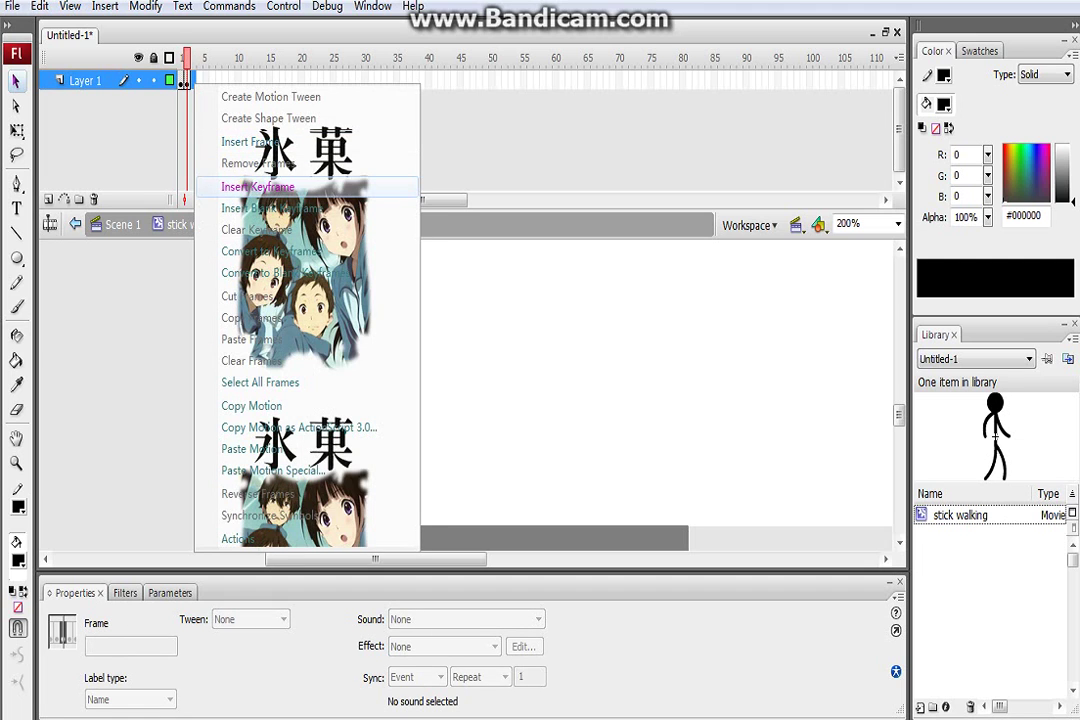
click(257, 187)
key(Escape)
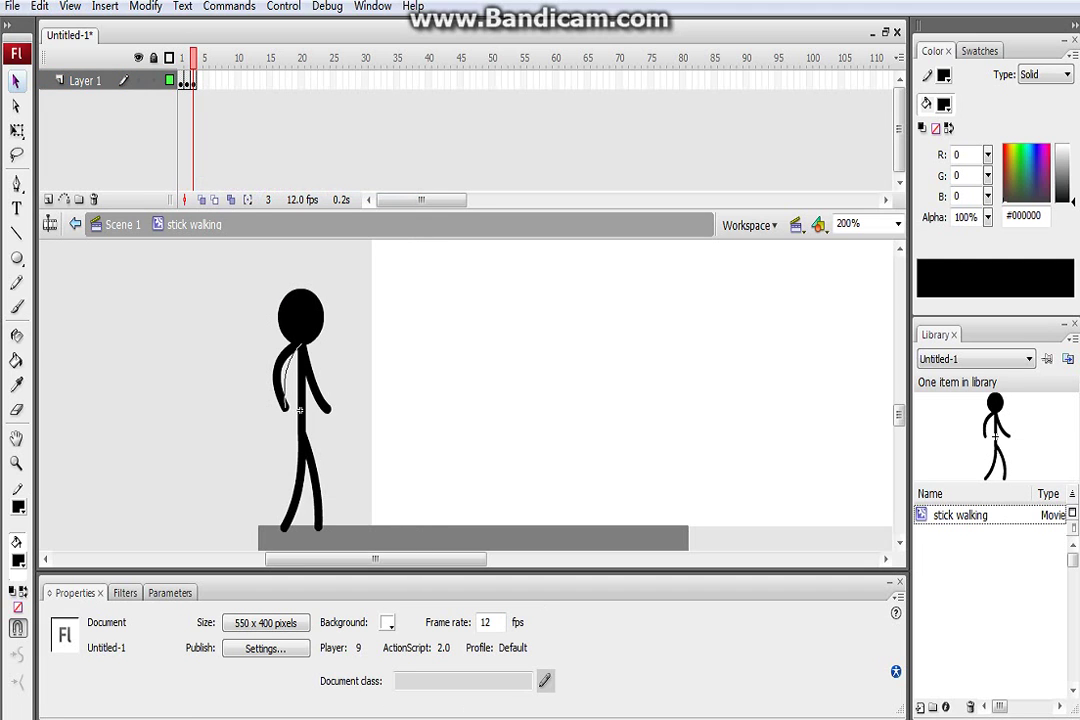
click(299, 409)
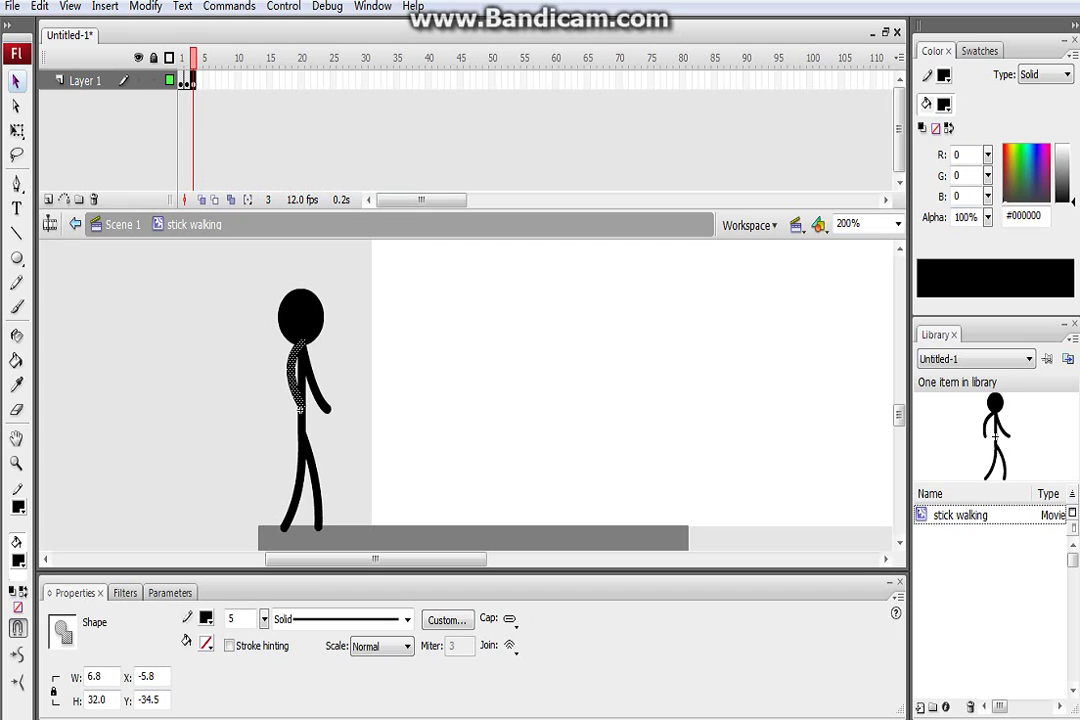
drag(328, 408, 312, 406)
key(Escape)
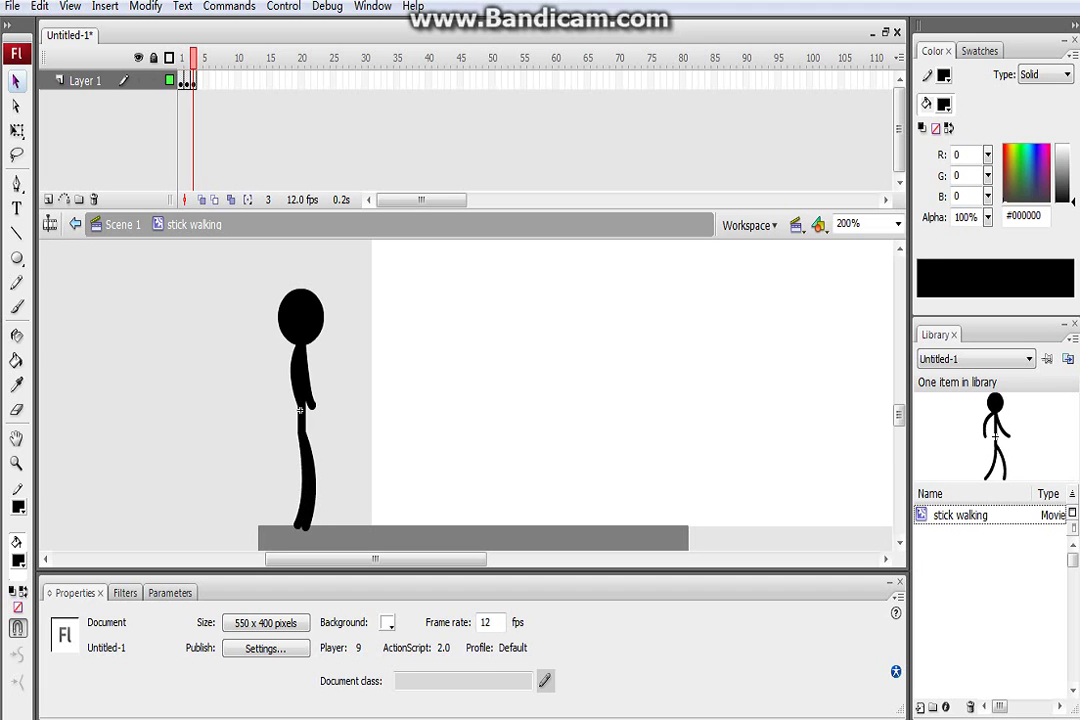
Add a keyframe at frame 4 and copy the frame 2 pose into frame 5
right_click(198, 84)
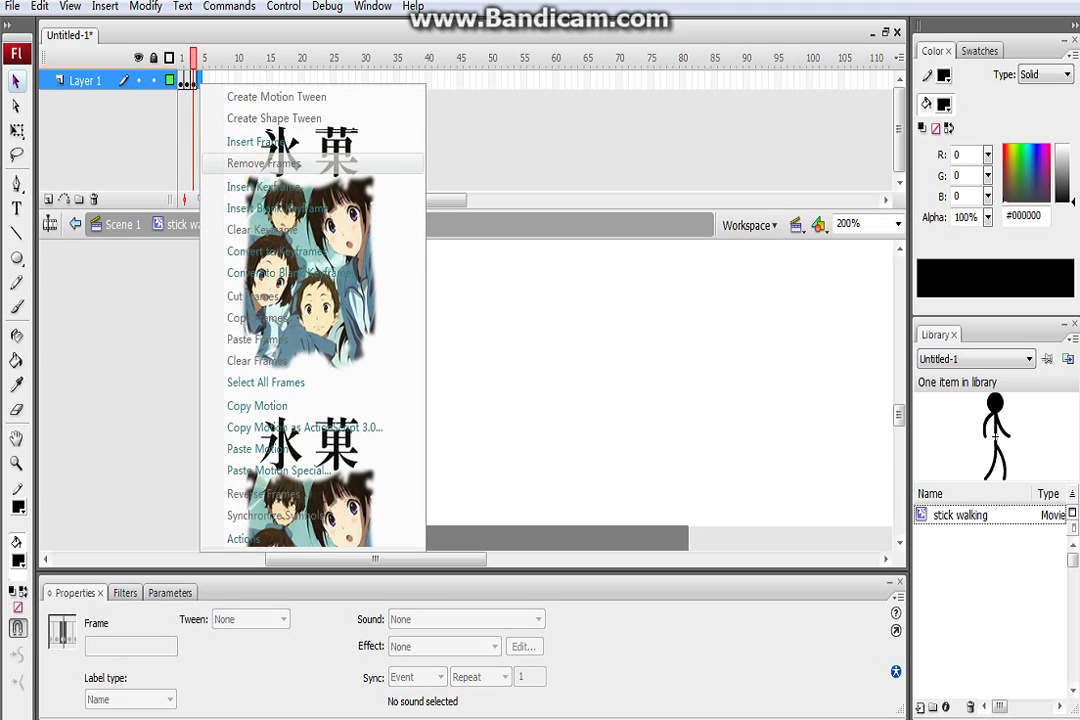
click(263, 187)
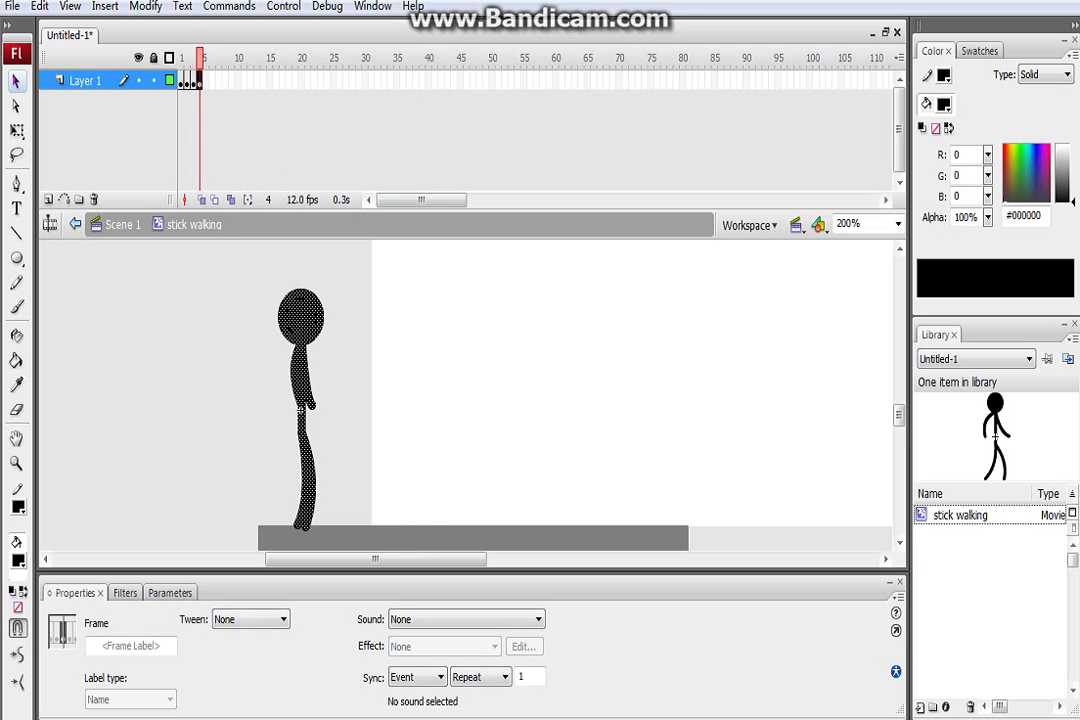
key(comma)
key(comma)
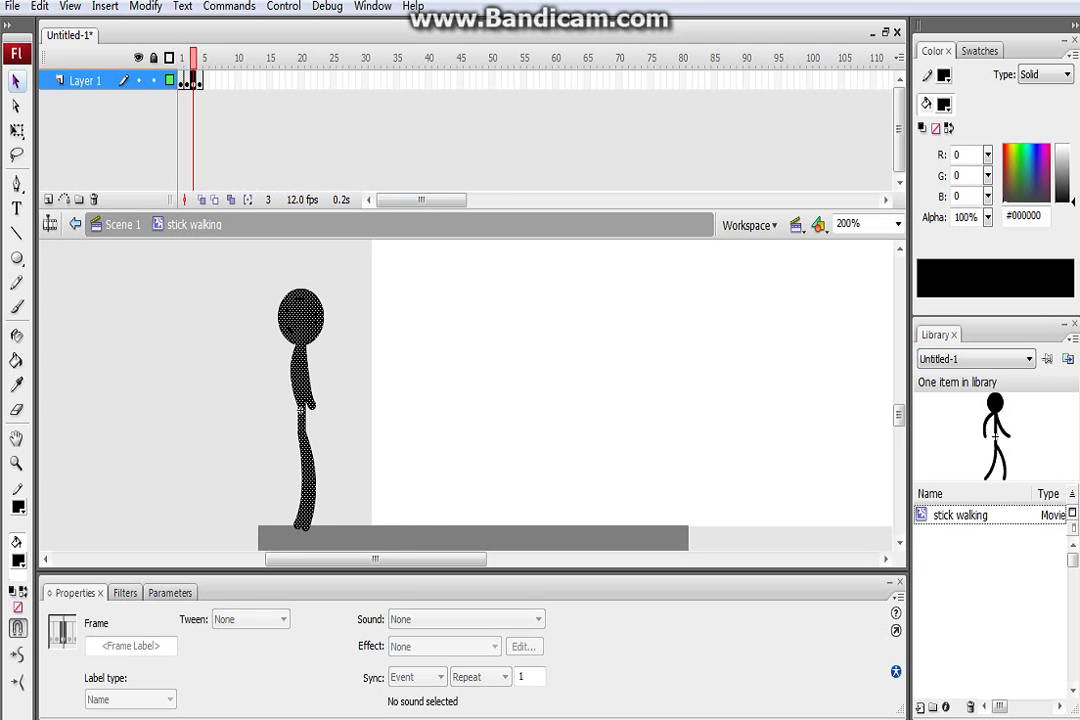
right_click(184, 82)
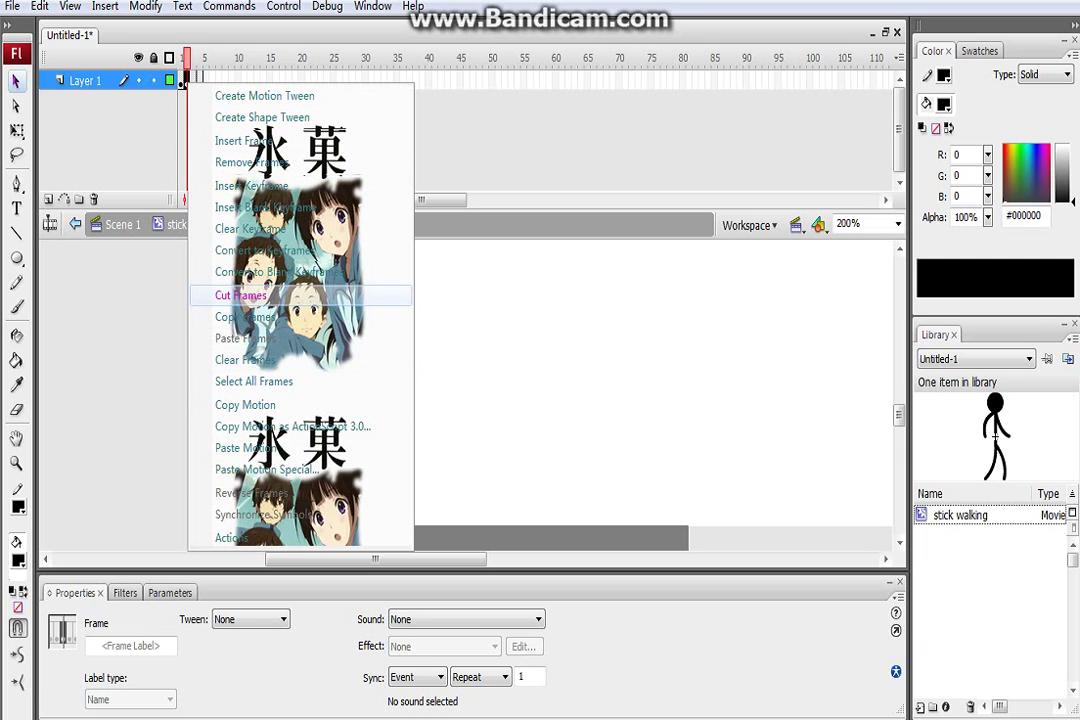
click(245, 316)
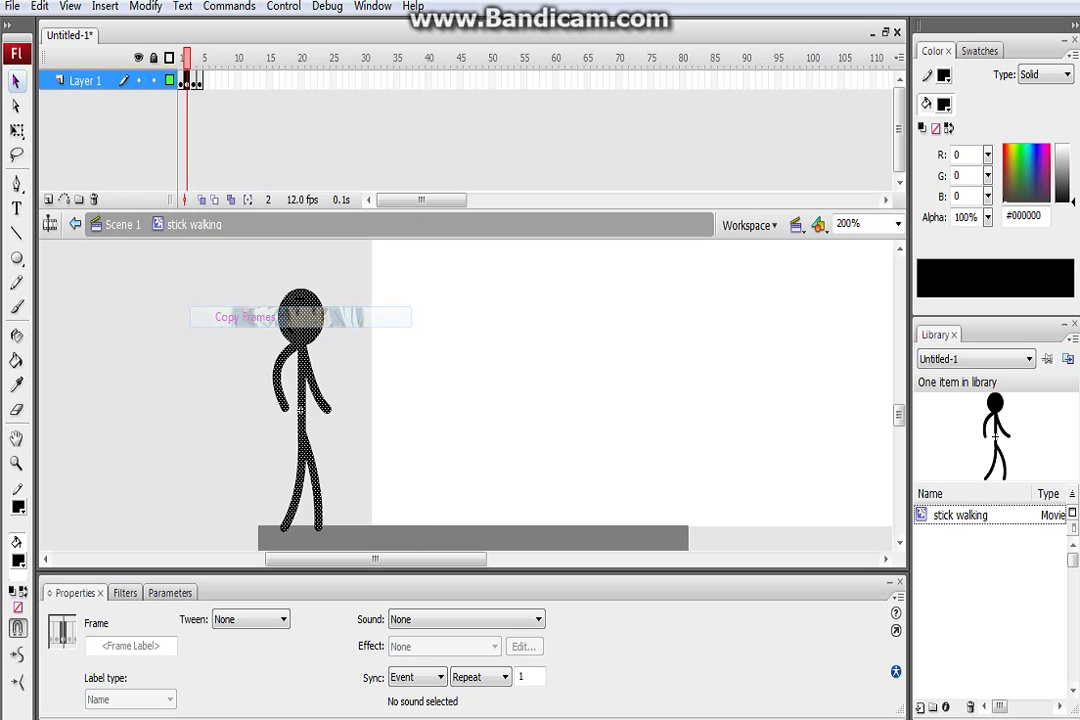
right_click(203, 83)
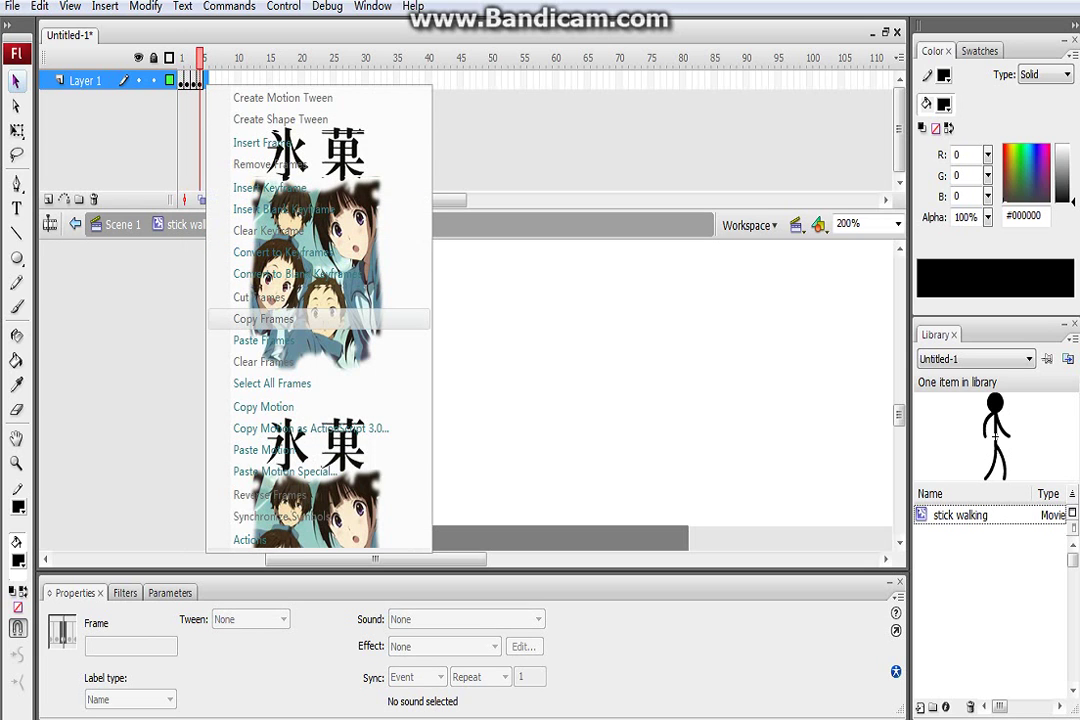
click(263, 340)
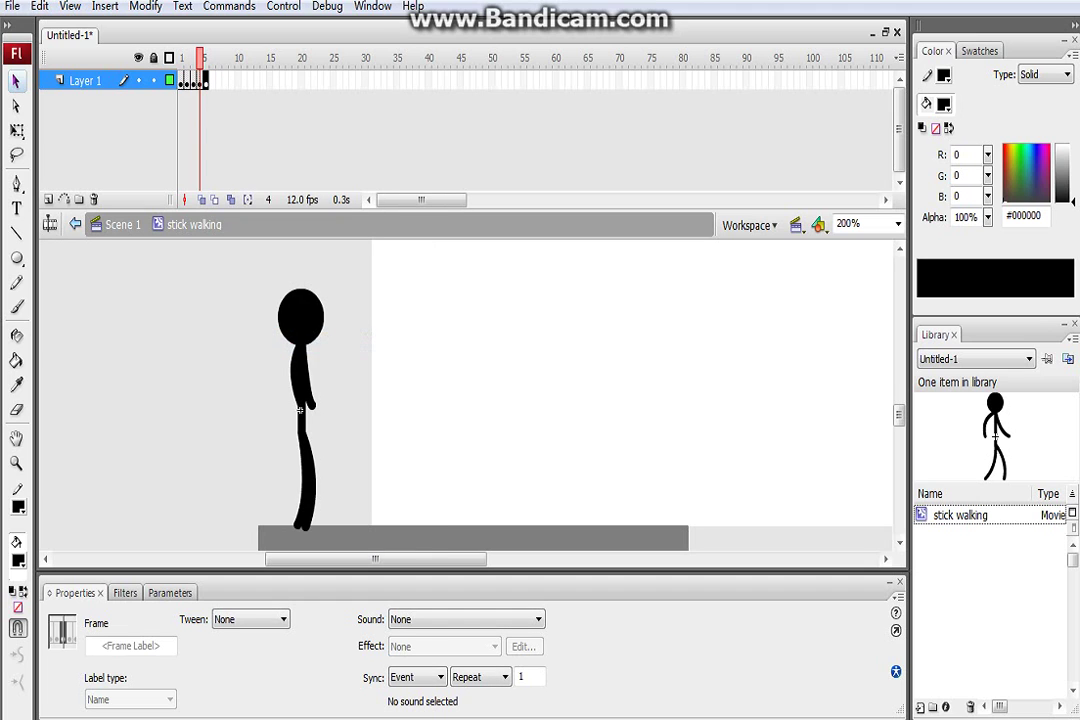
Copy the frame 1 pose into frame 6, preview the walk cycle, and return to Scene 1
right_click(183, 83)
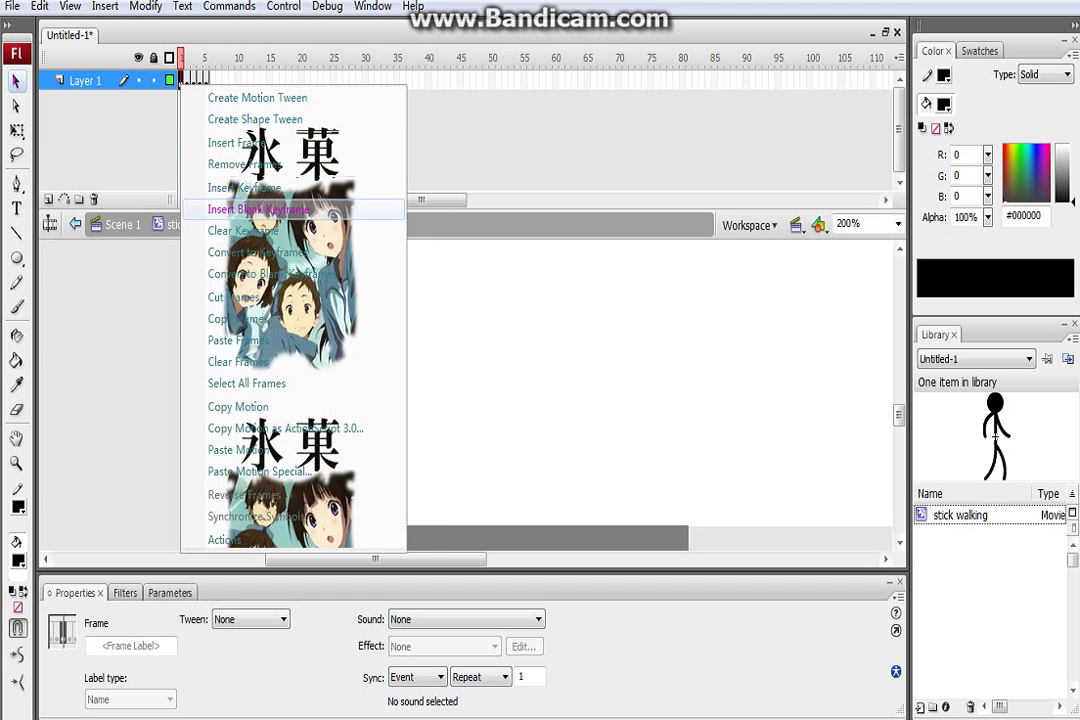
click(238, 318)
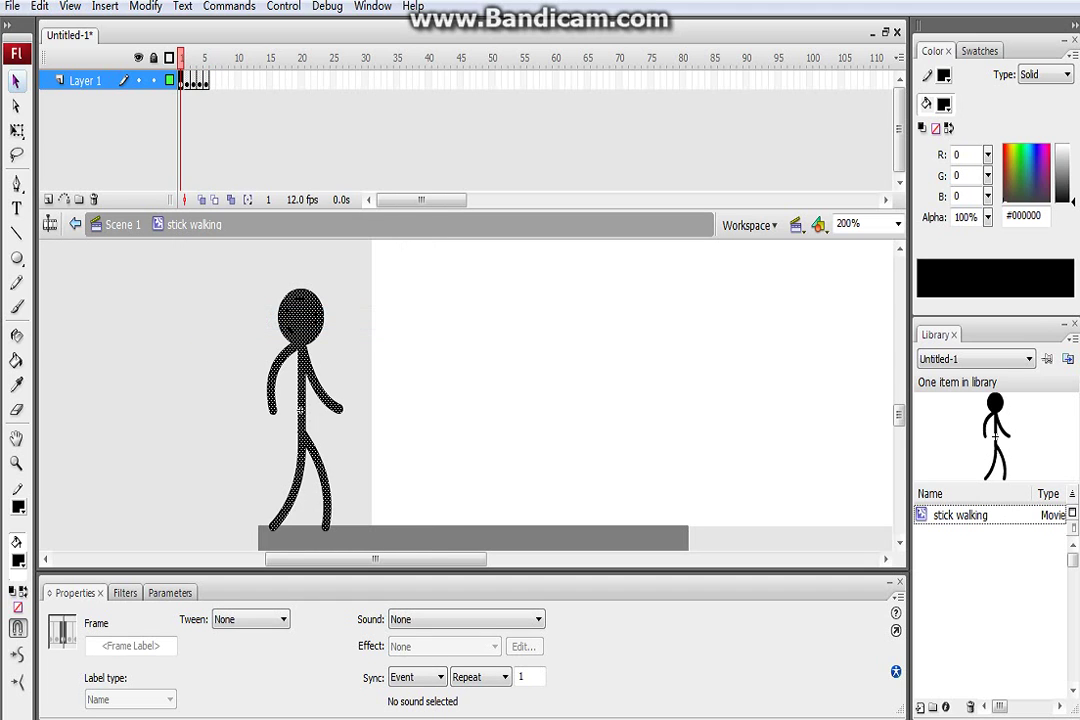
right_click(207, 82)
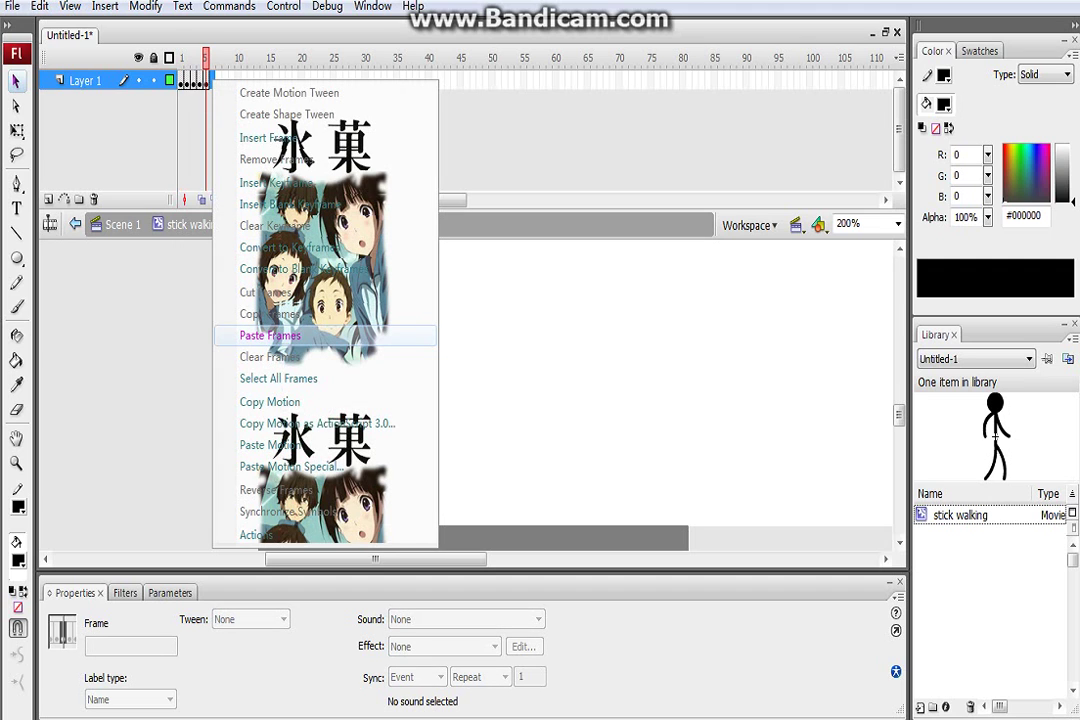
click(270, 336)
click(299, 410)
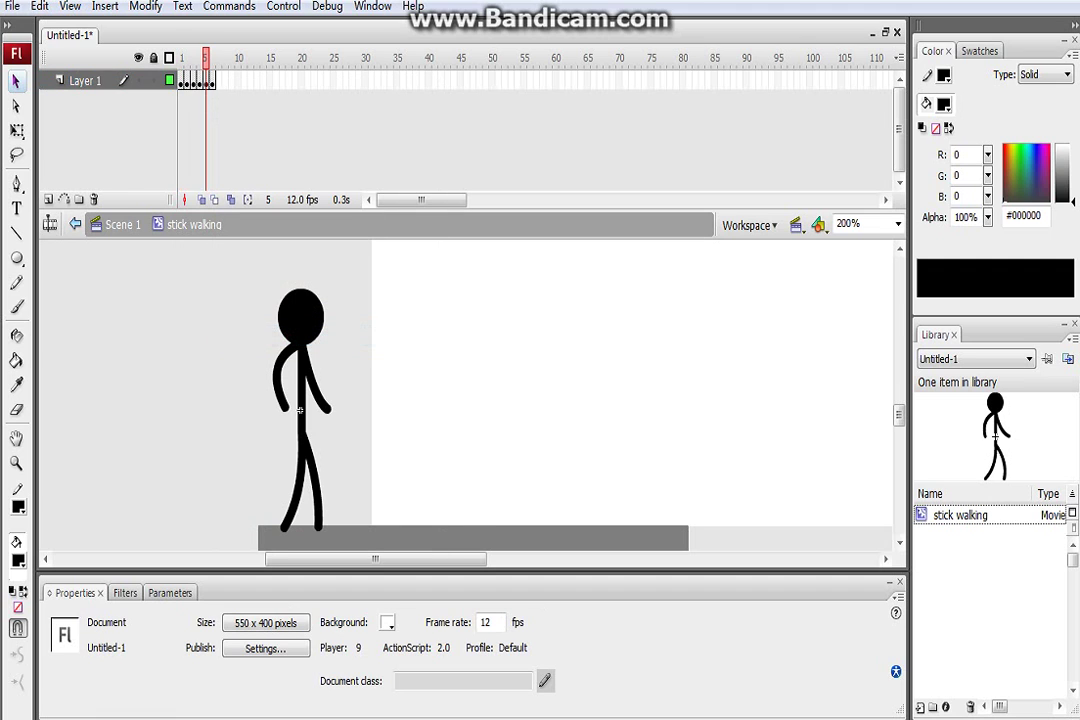
key(Return)
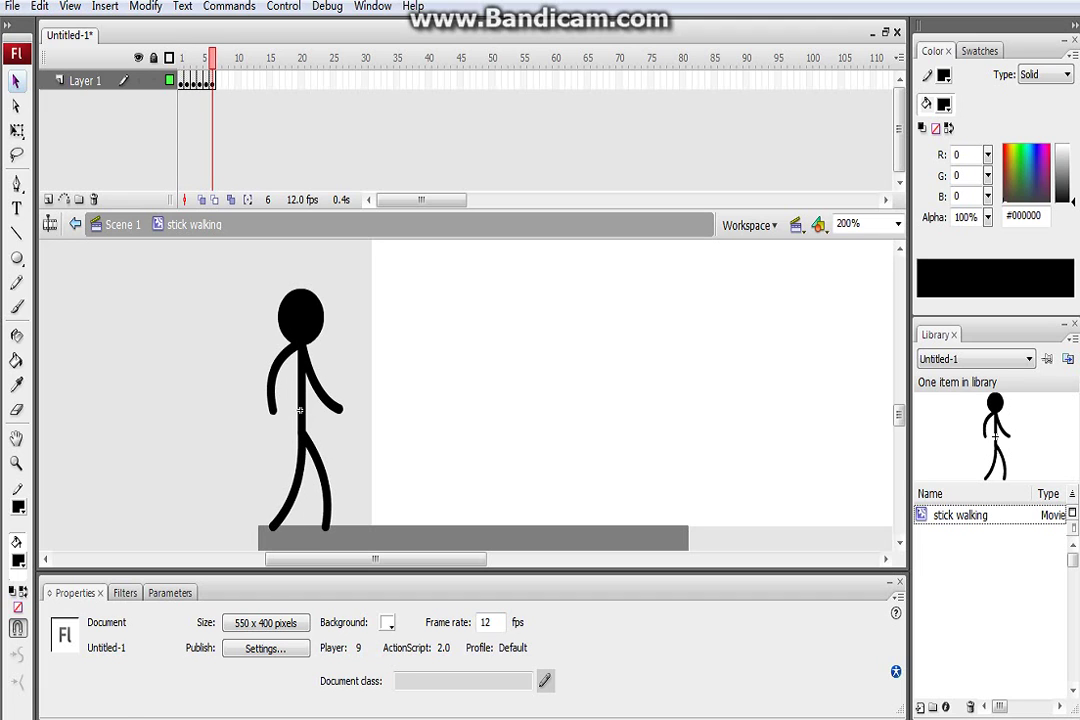
key(ctrl+e)
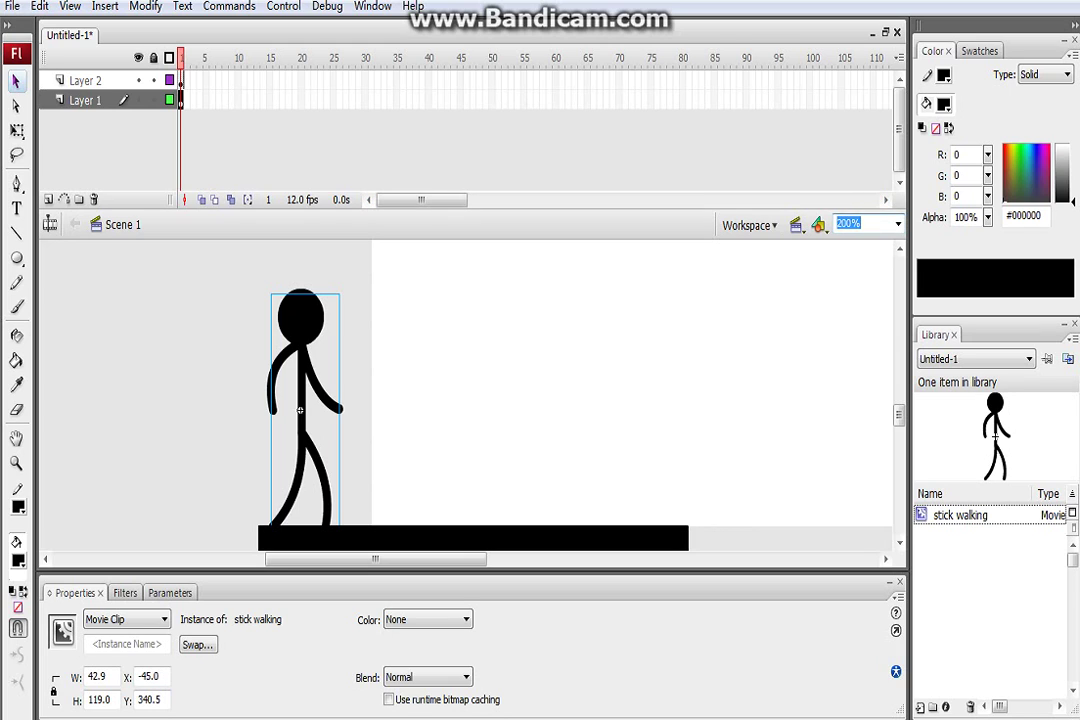
Zoom back to 100%, scroll the stage into view, and select frames 1–100 on Layers 1 and 2
text(100)
key(Return)
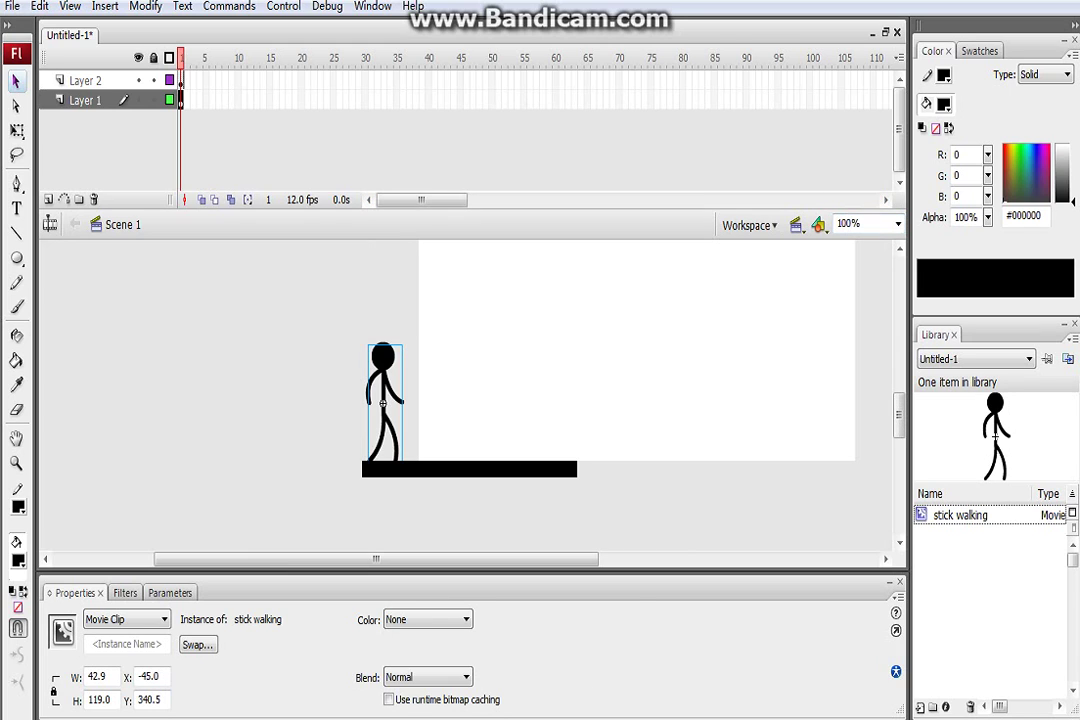
scroll(600, 400, up, 3)
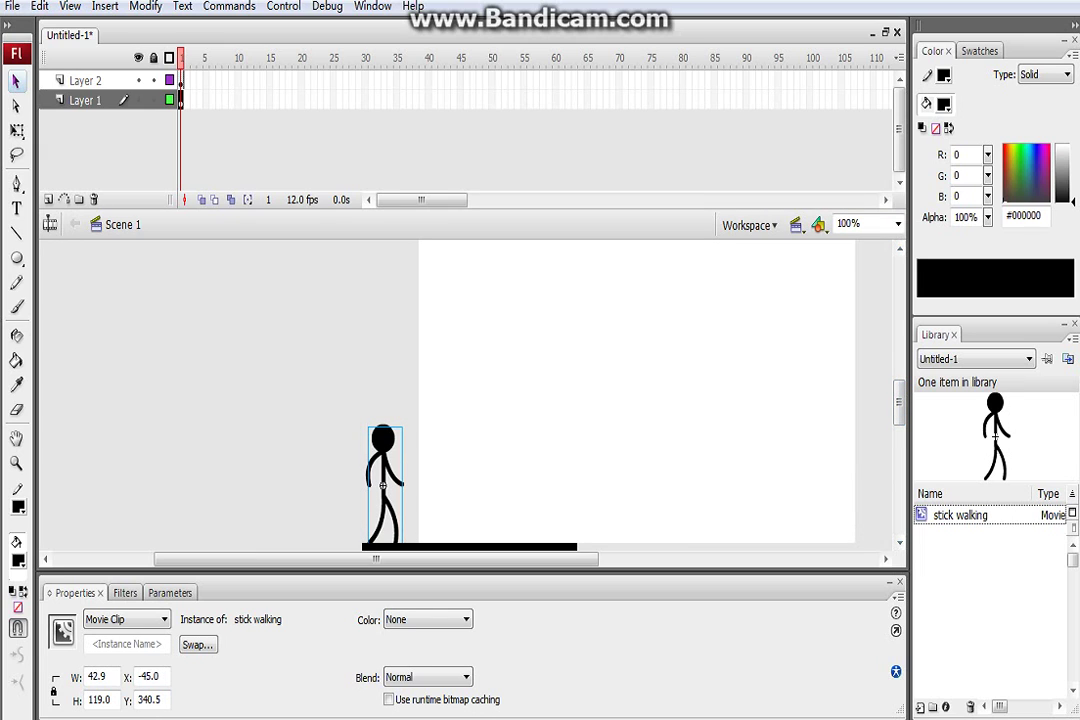
drag(376, 558, 442, 558)
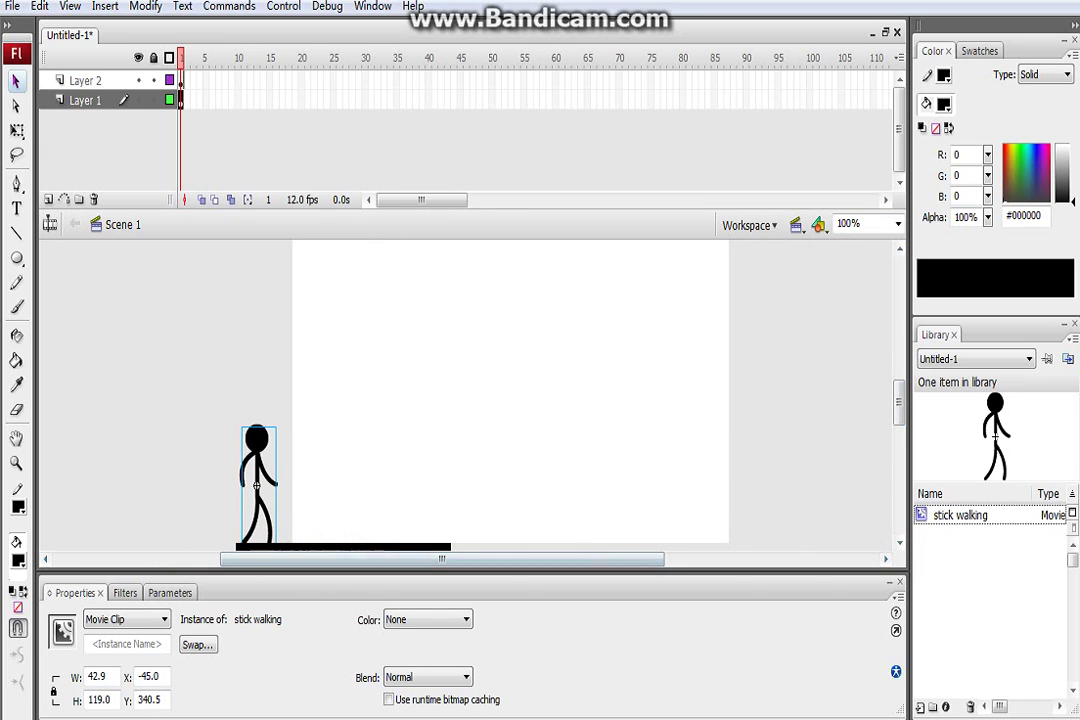
drag(183, 80, 810, 100)
Insert keyframes at frame 100 and move the figure and ground bar to the stage's right
right_click(810, 101)
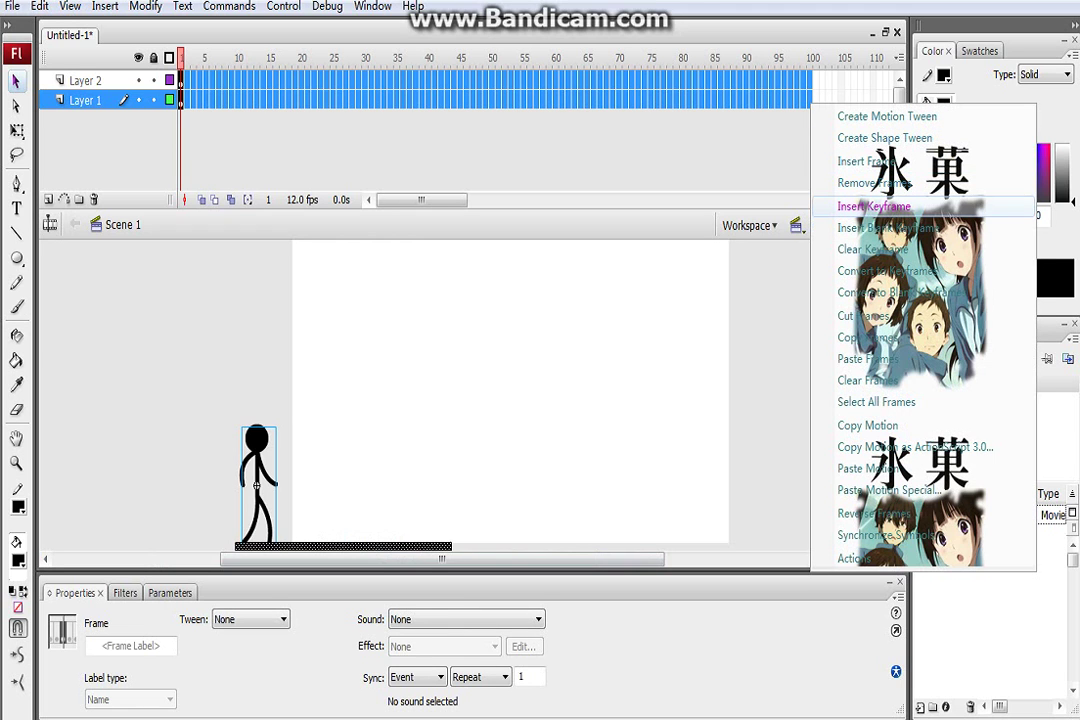
click(873, 206)
drag(995, 437, 749, 485)
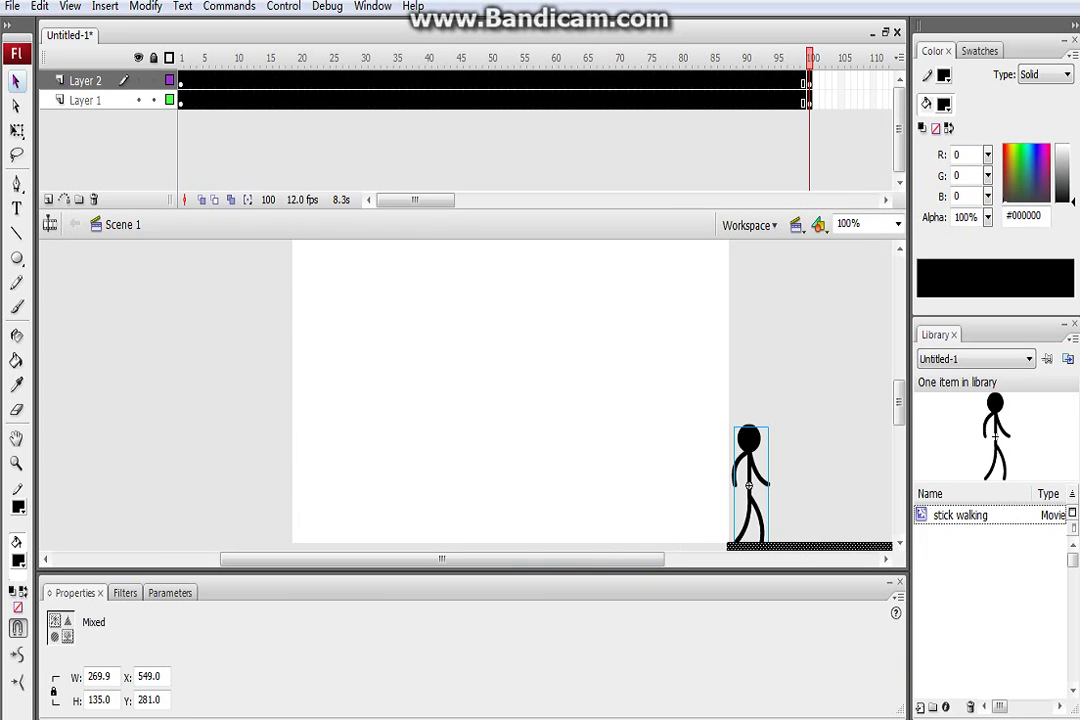
Create a motion tween across frames 1–100, then bring the Notepad notes to the front
right_click(463, 88)
click(530, 113)
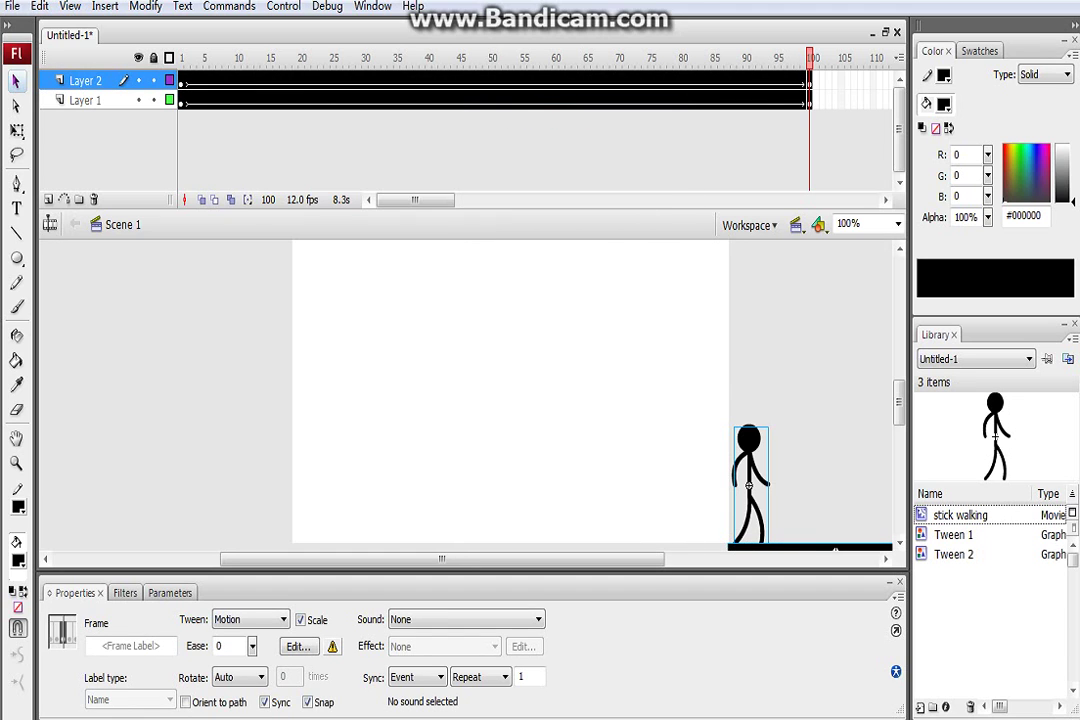
click(355, 711)
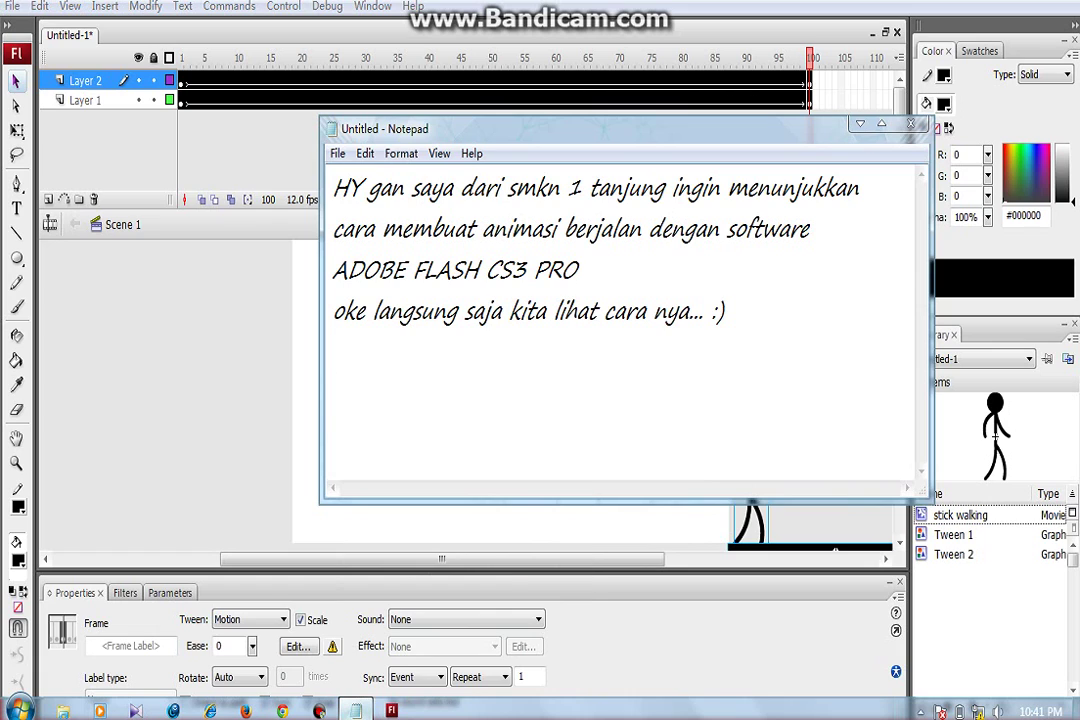
Add the capitalised line LALU TEKAN CTRL+ENTER in Notepad, then minimize the notes
key(Caps_Lock)
text(LALU TEKAN CTRL+ENTER)
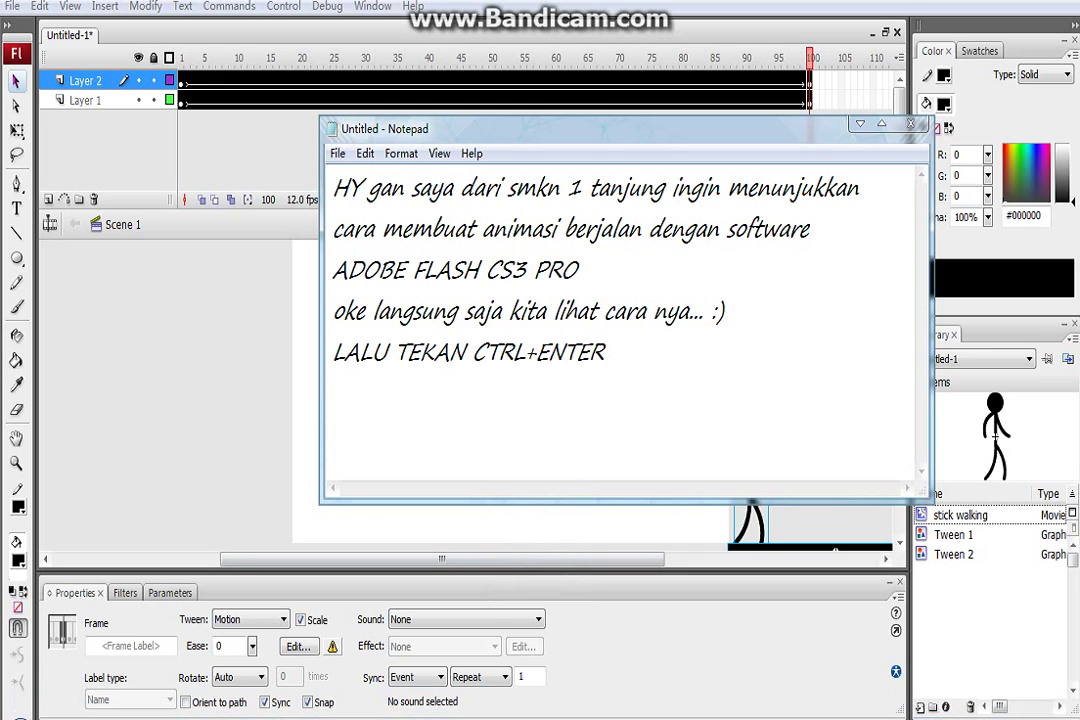
key(super+Down)
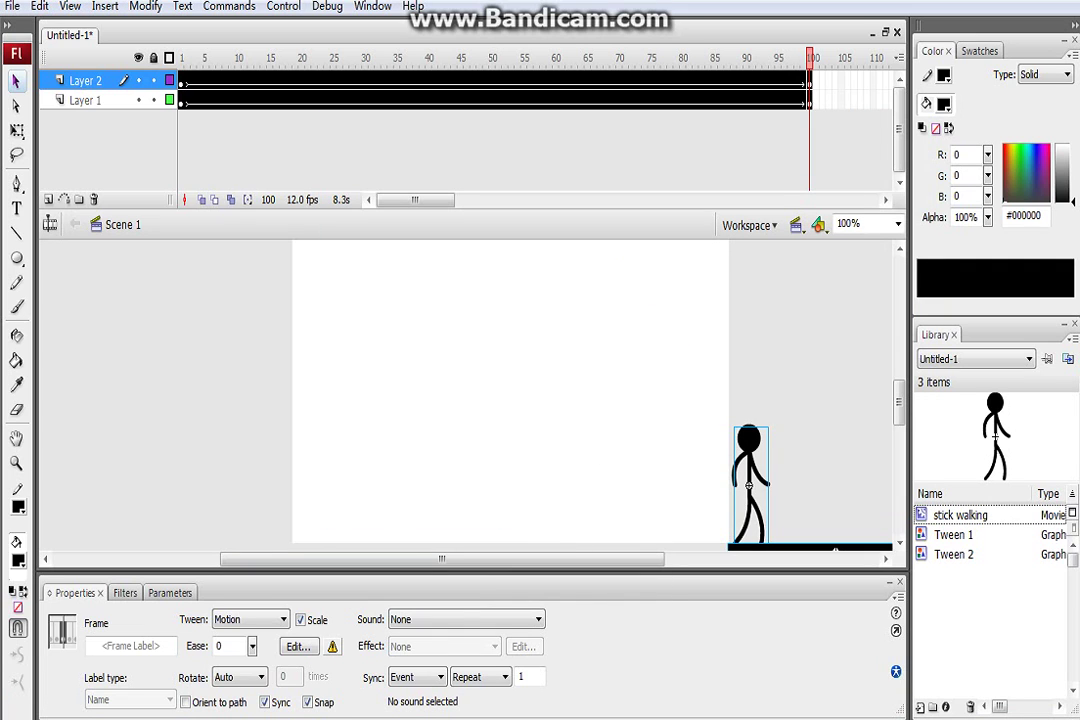
Test-play the walking stick figure movie with Ctrl+Enter, then return to Notepad
key(ctrl+Return)
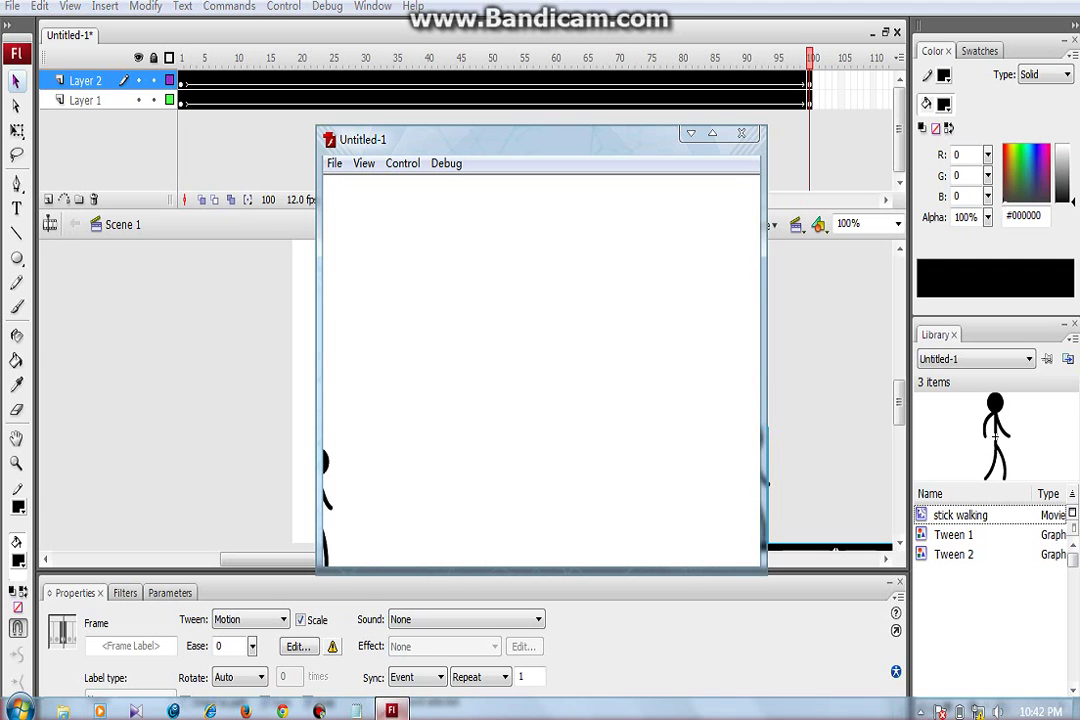
key(alt+Tab)
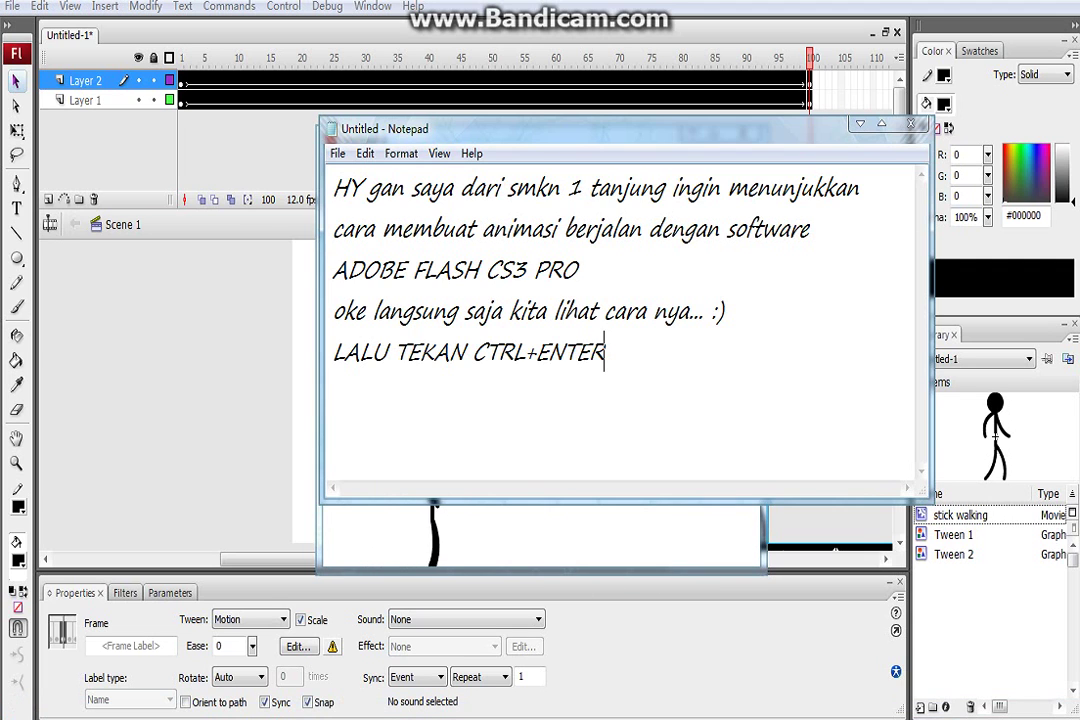
Replace all the note text with the line 'BEGITULAH HASIL NYA SOBAT'
key(ctrl+a)
text(B)
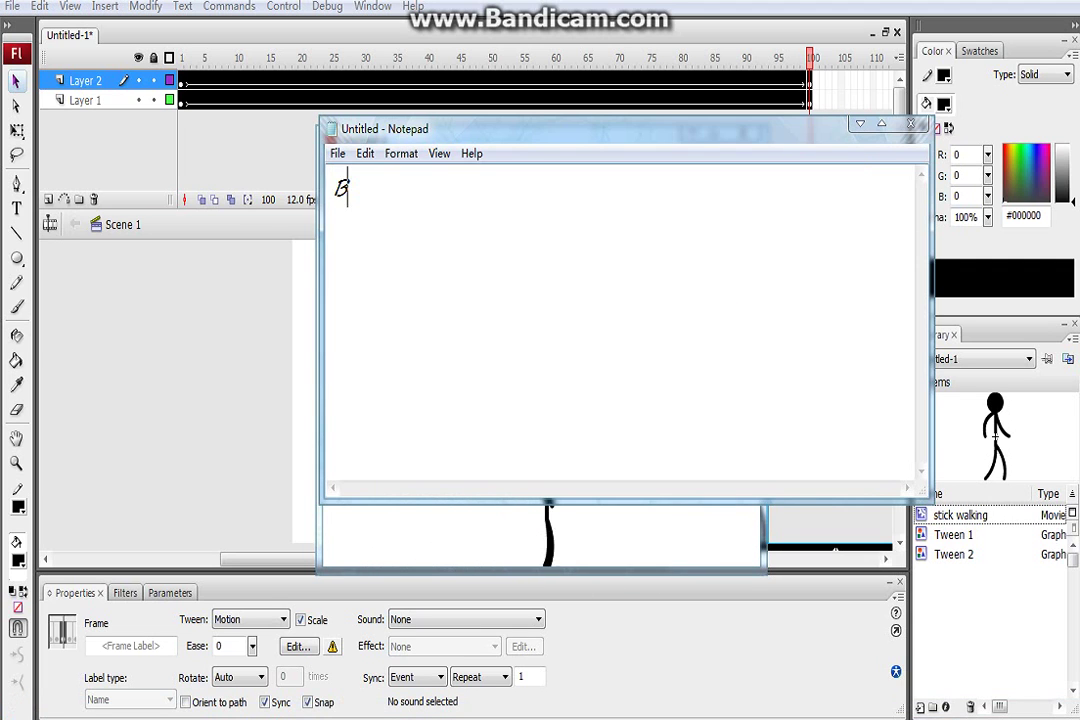
text(EGITULAH HASIL N)
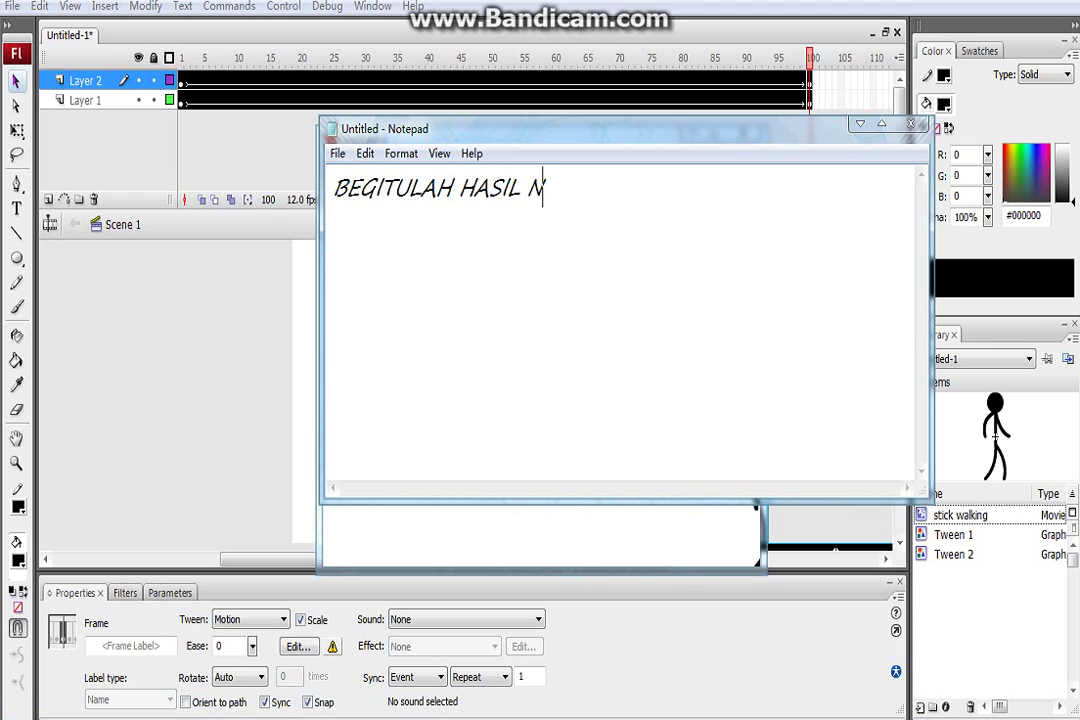
text(YA SOBAT)
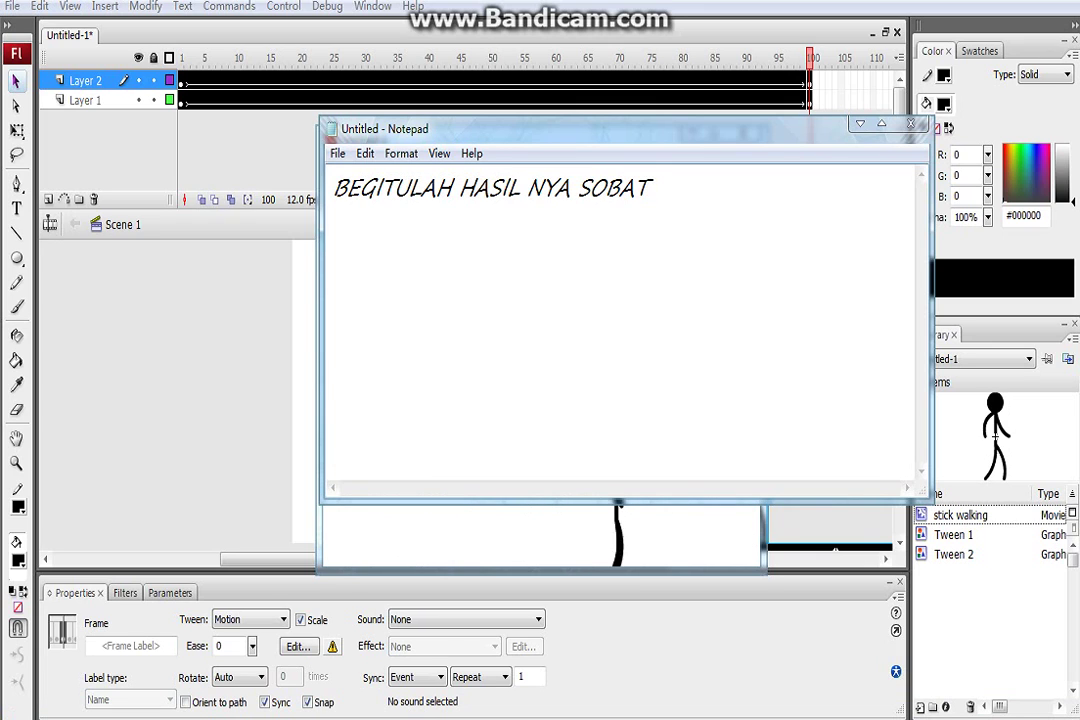
key(Return)
Type 'mudah bukan cara membuat animasi berjalan/stick walking???' in lowercase and begin the download-invitation line
key(Caps_Lock)
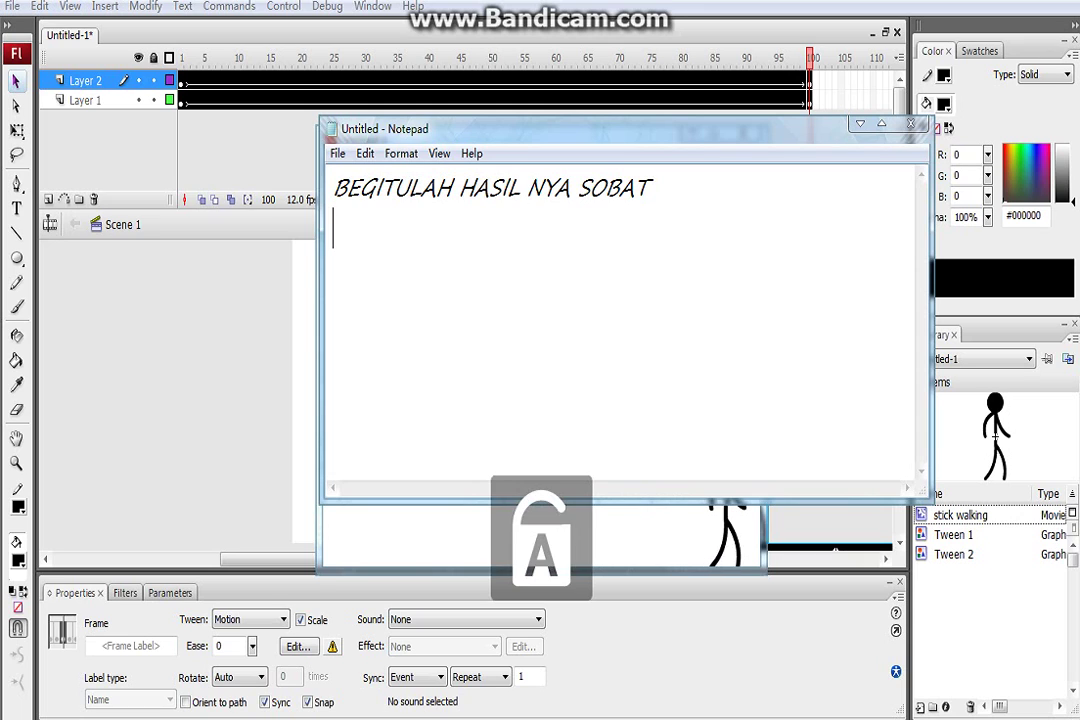
text(untuk k)
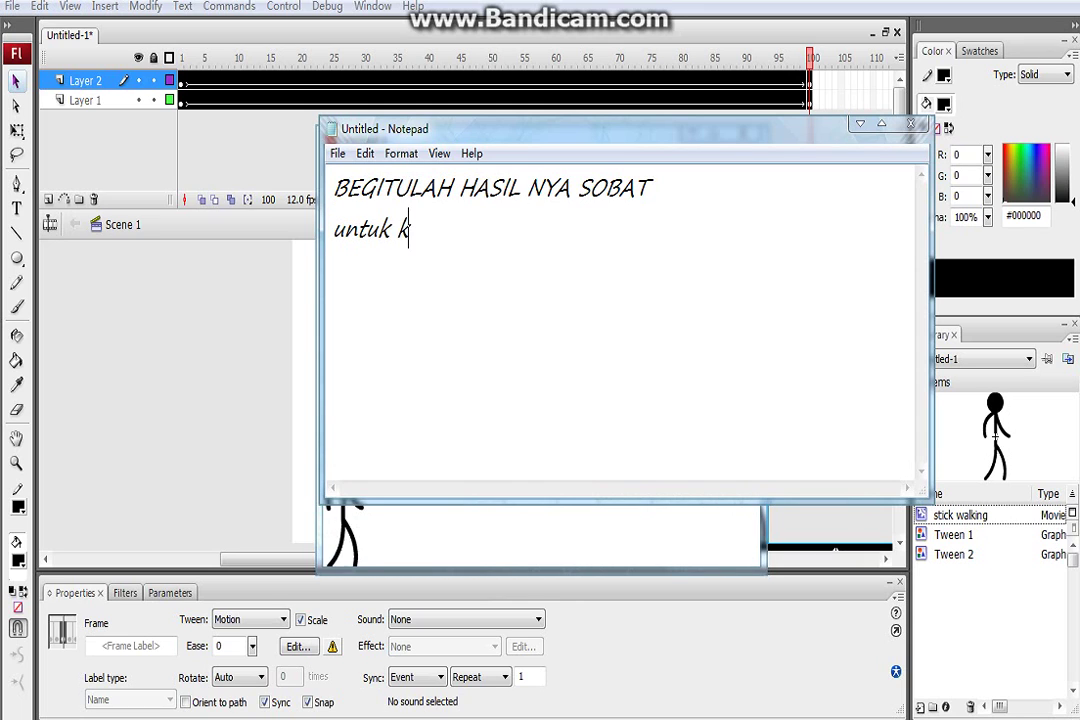
text(r)
key(BackSpace)
key(BackSpace)
key(BackSpace)
key(BackSpace)
key(BackSpace)
key(BackSpace)
key(BackSpace)
key(BackSpace)
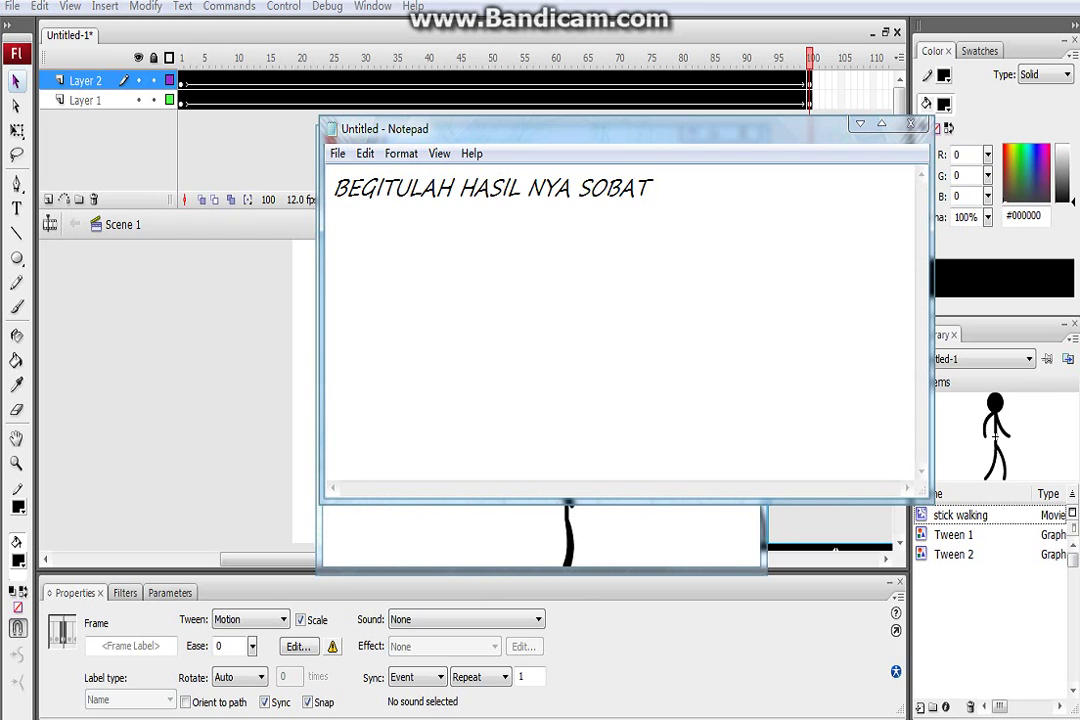
text(my)
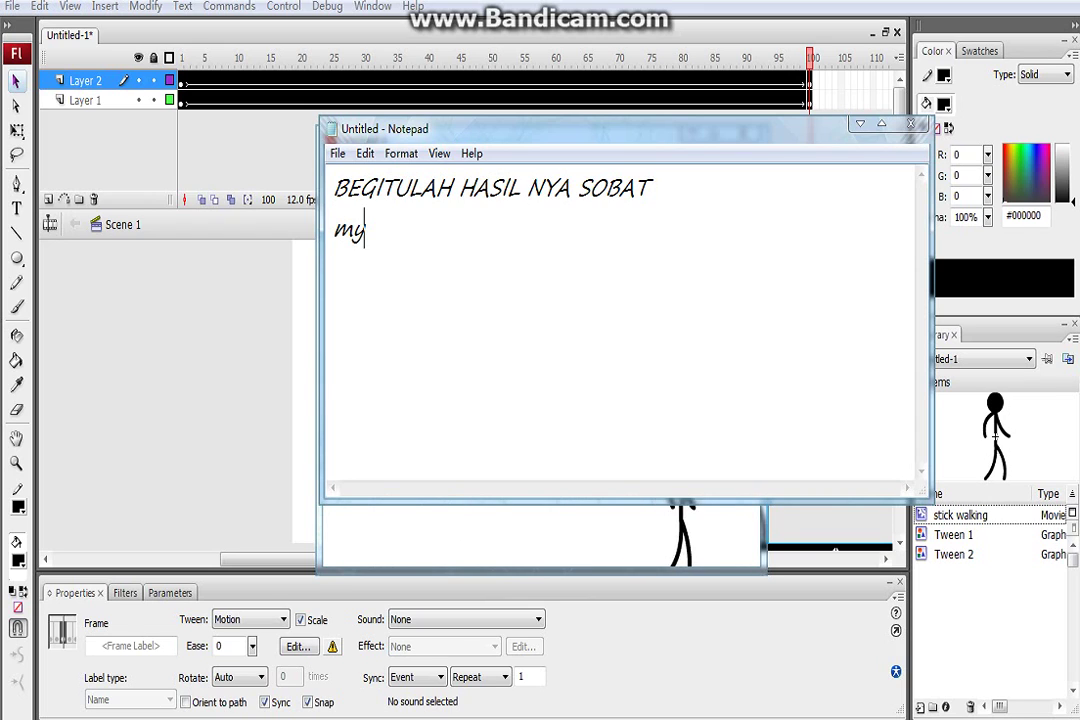
key(BackSpace)
text(udah bukan)
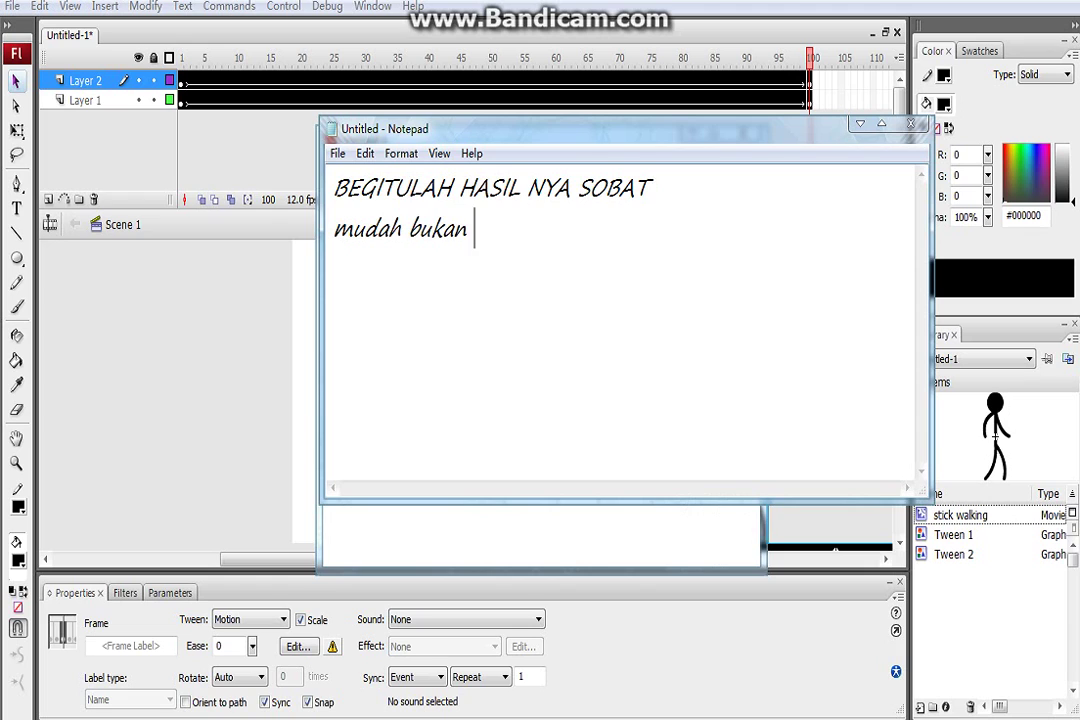
text( cara membe)
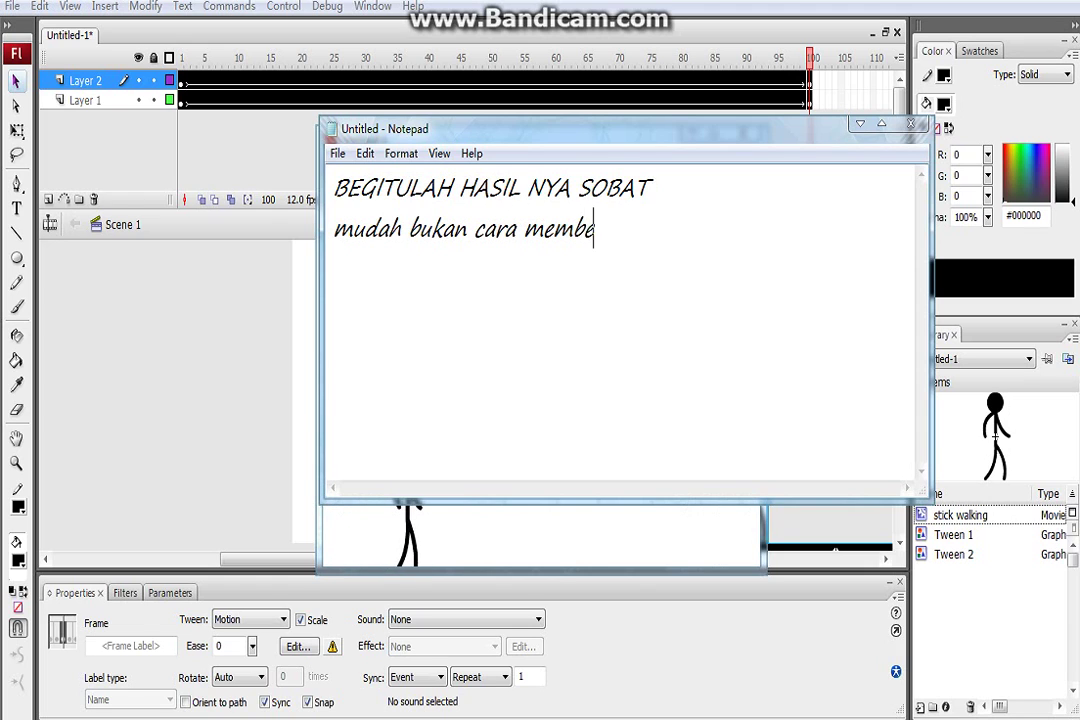
key(BackSpace)
text(uat an)
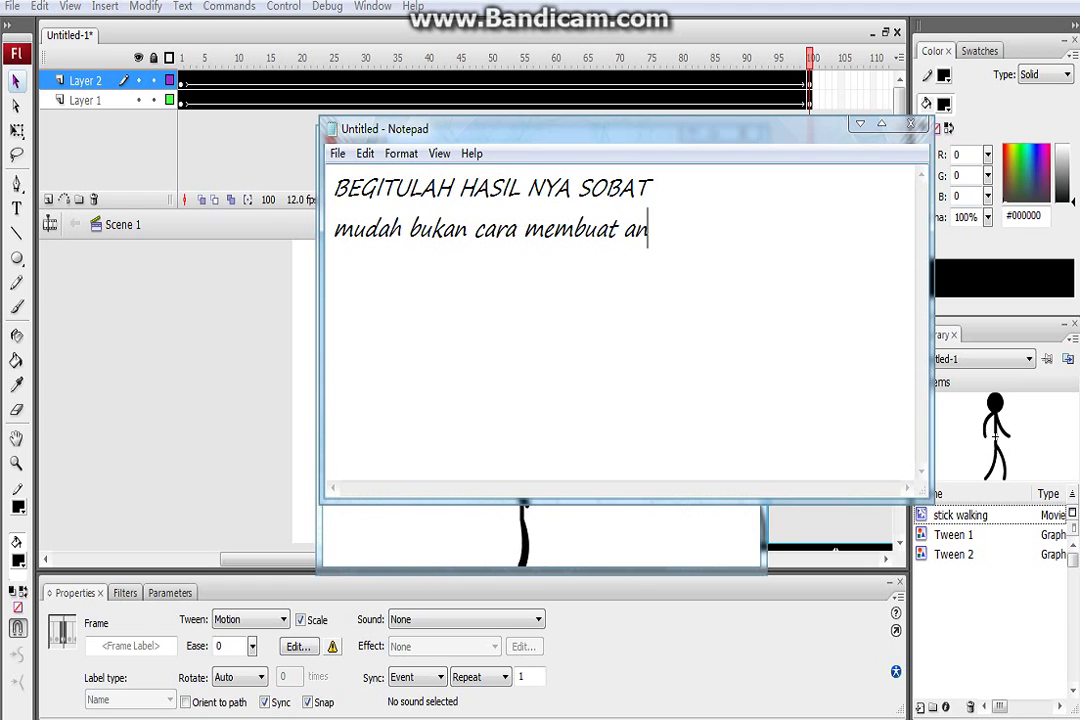
text(imasi berja)
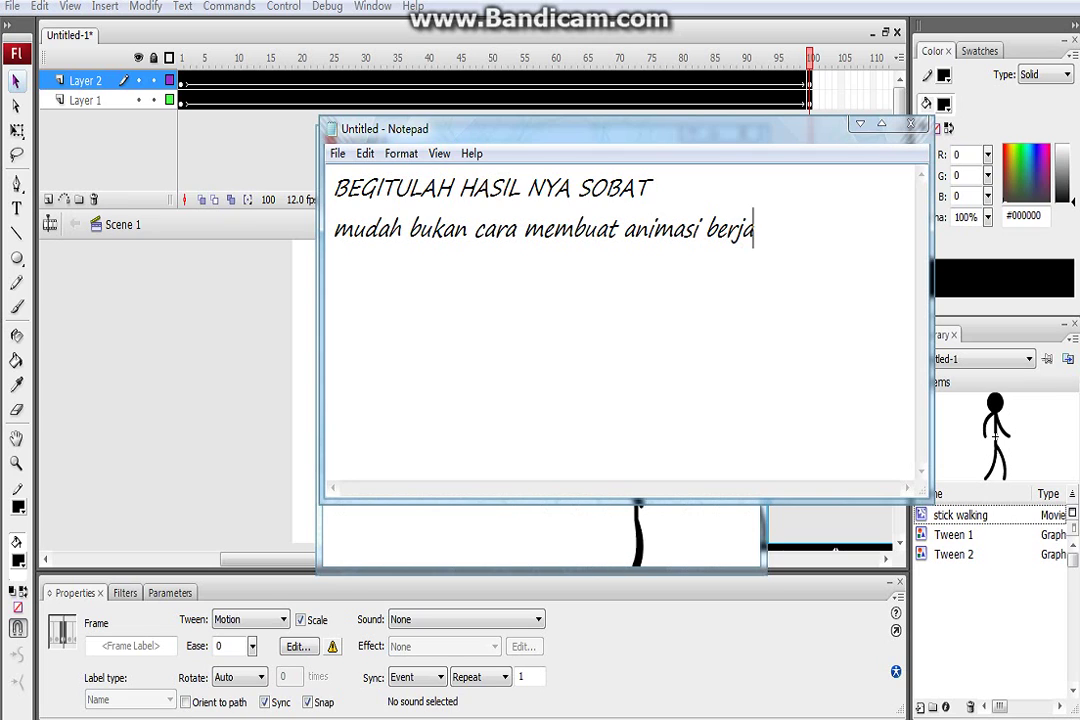
text(lan)
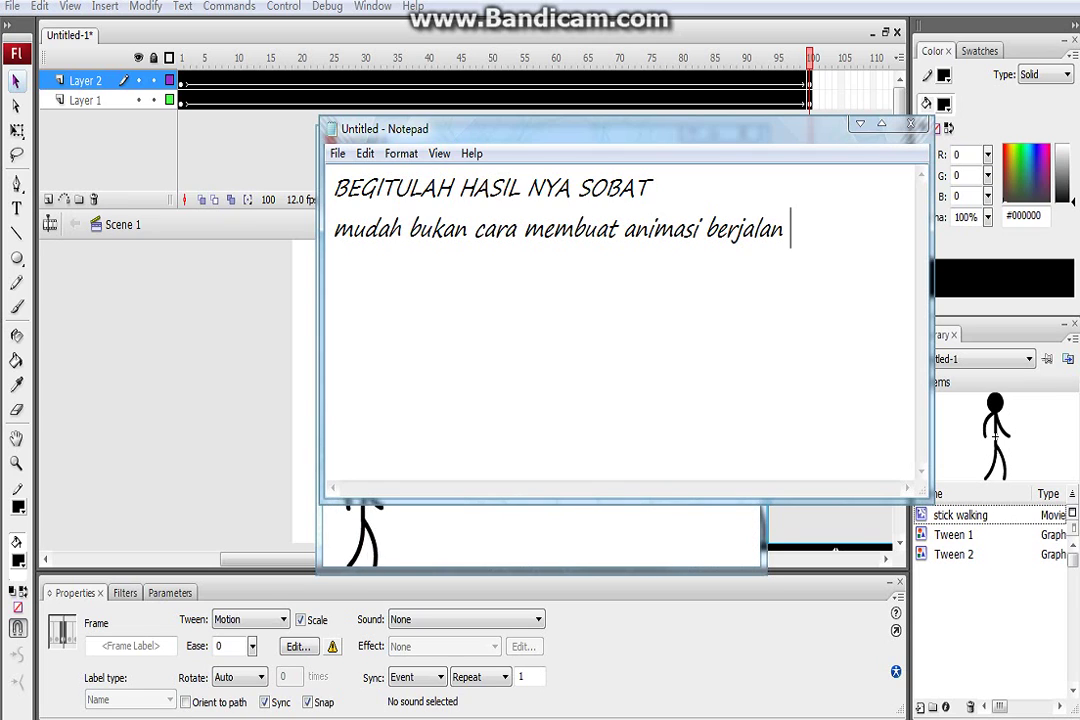
key(BackSpace)
text(/s)
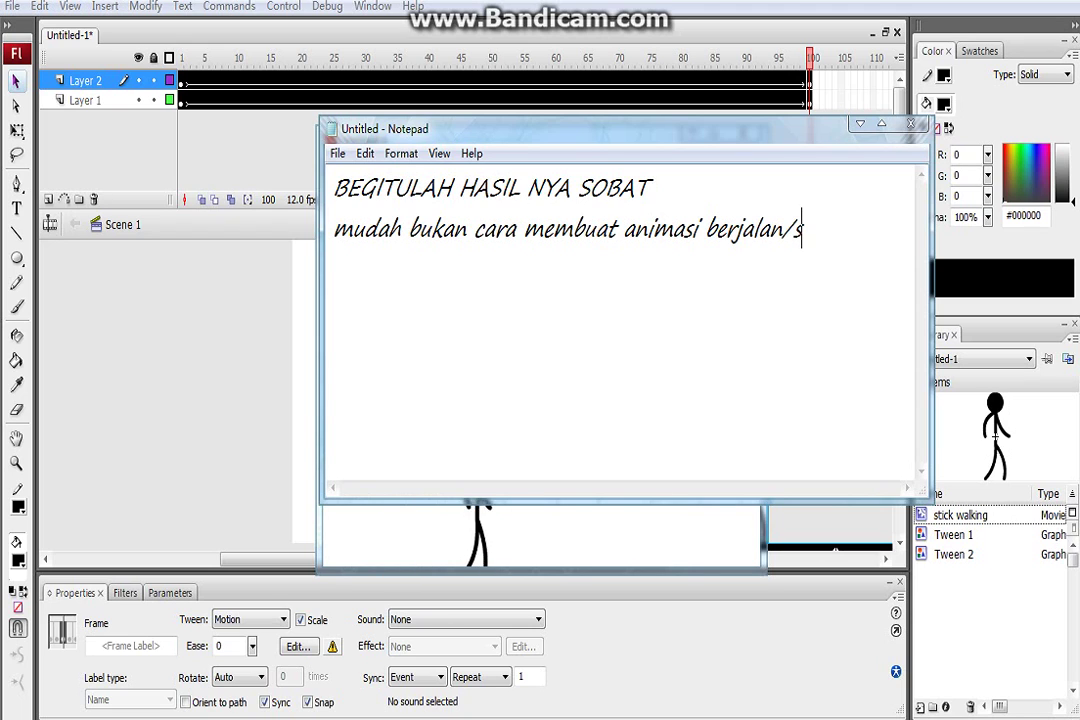
text(tick )
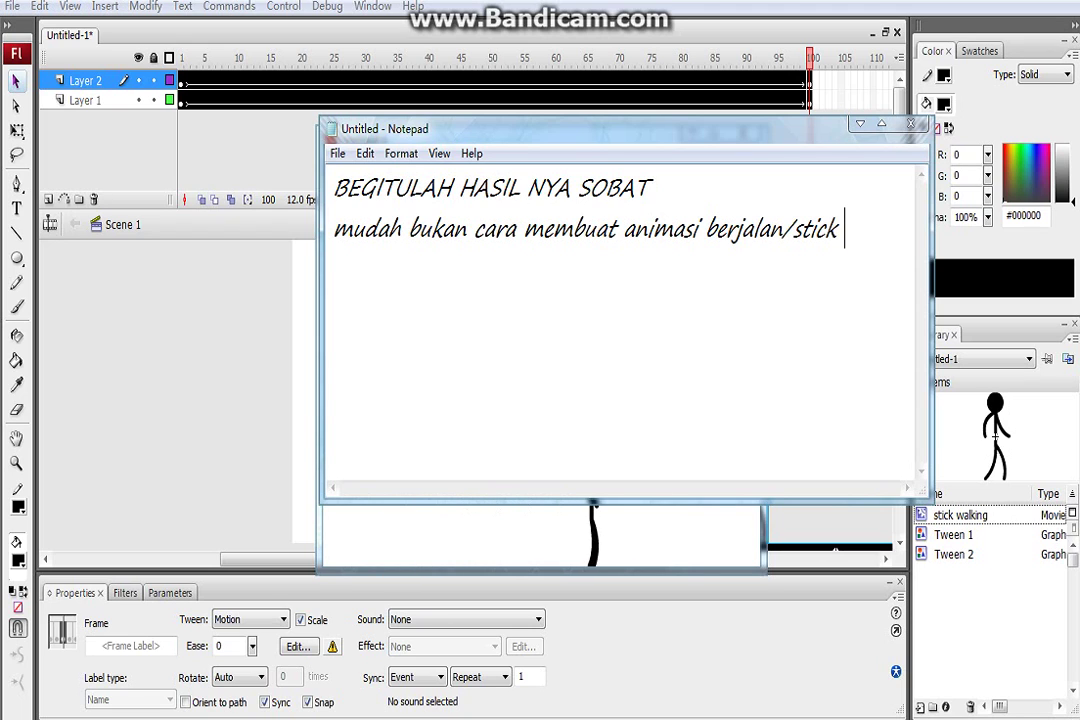
text(walking)
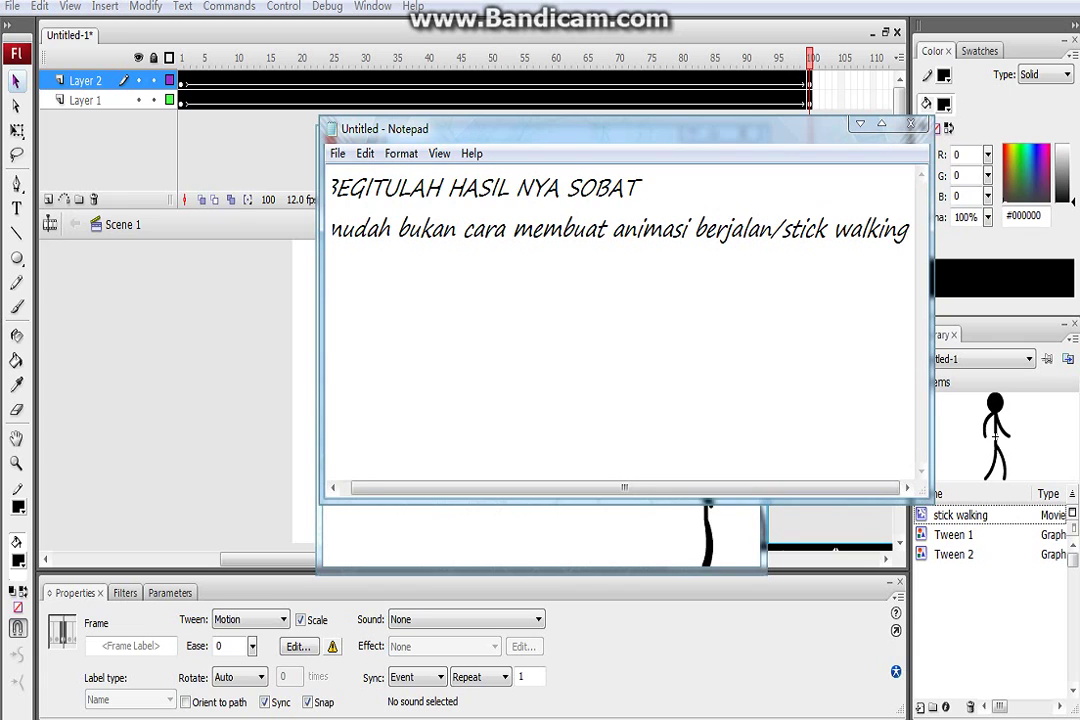
text(???)
key(Return)
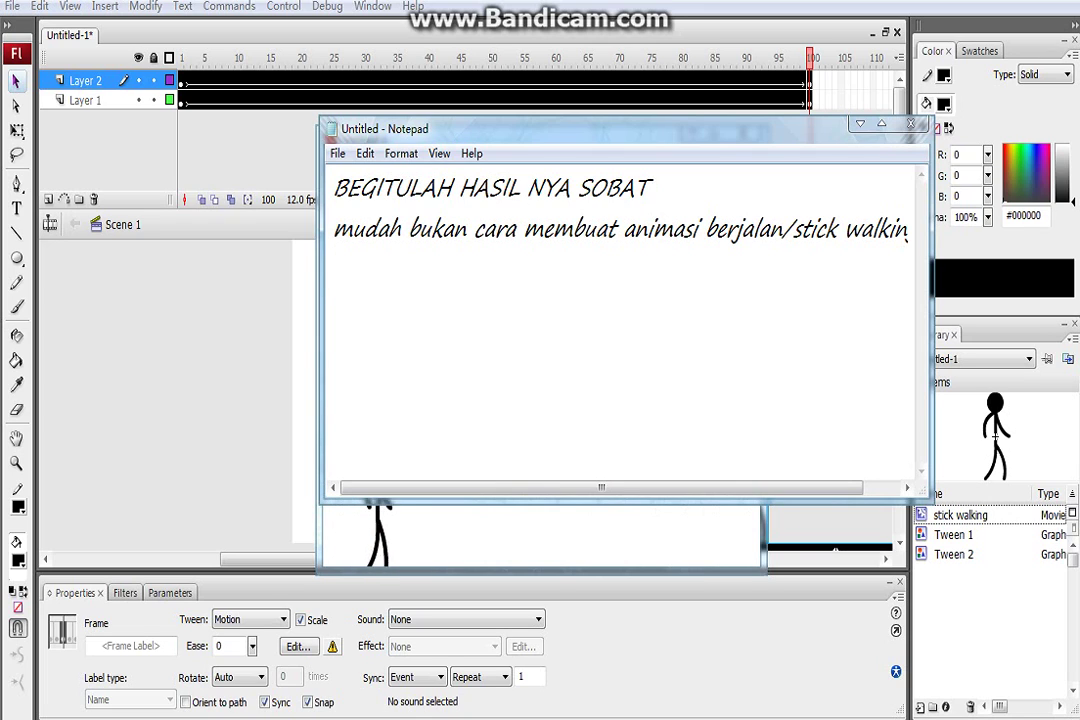
text(si)
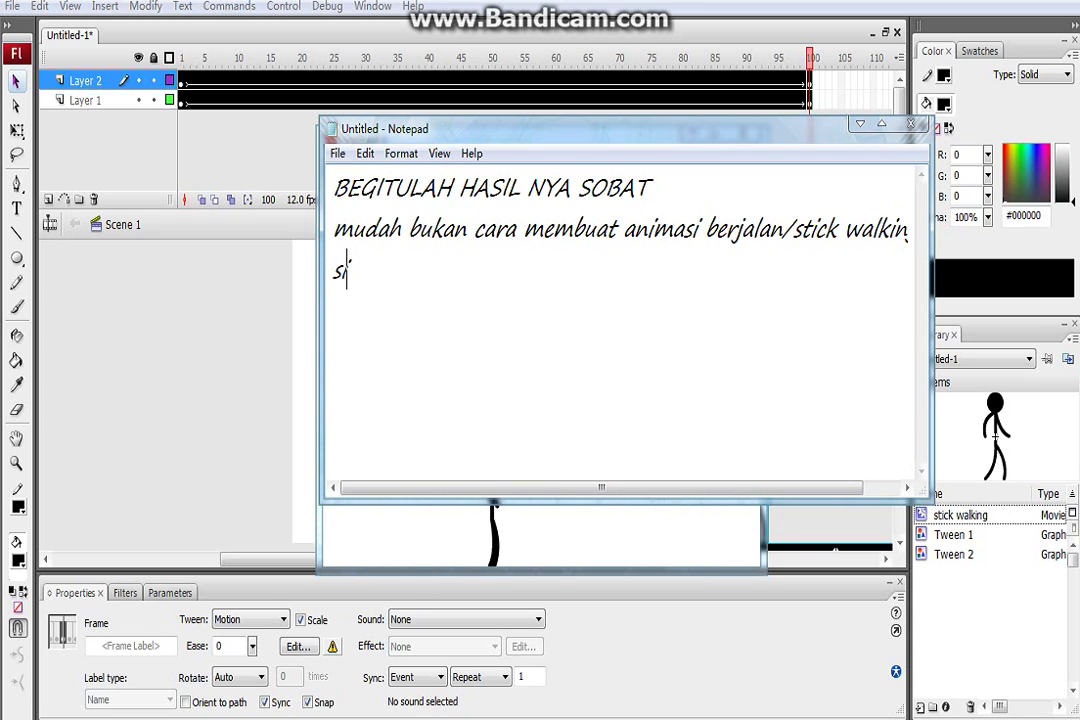
text(lah kan)
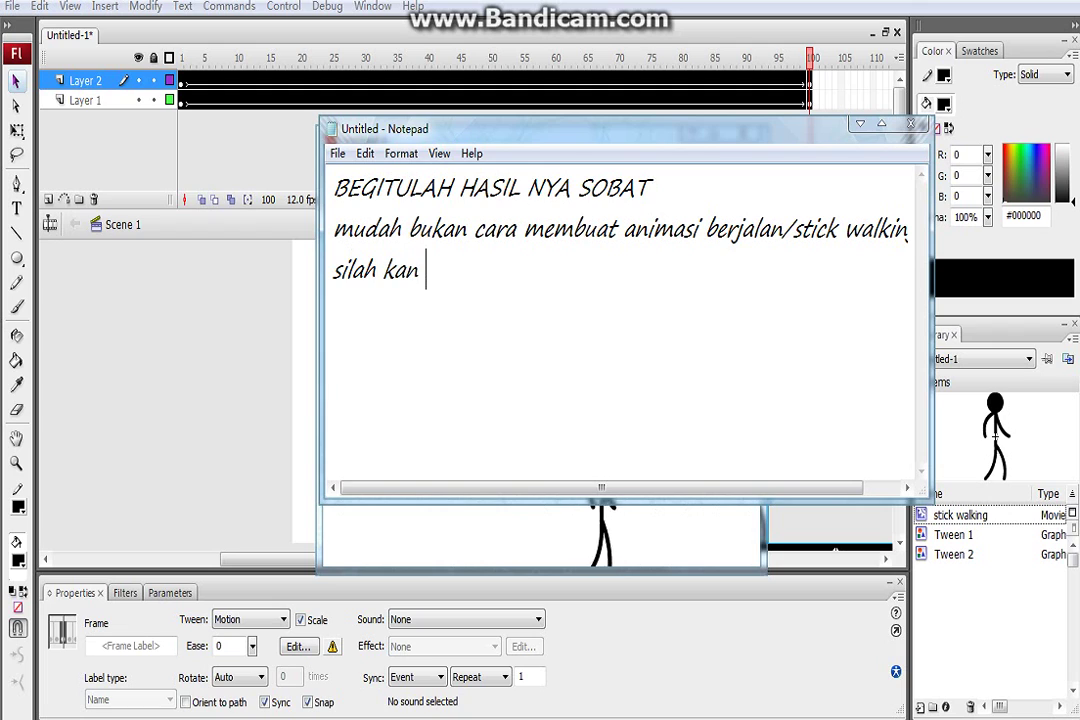
text( di)
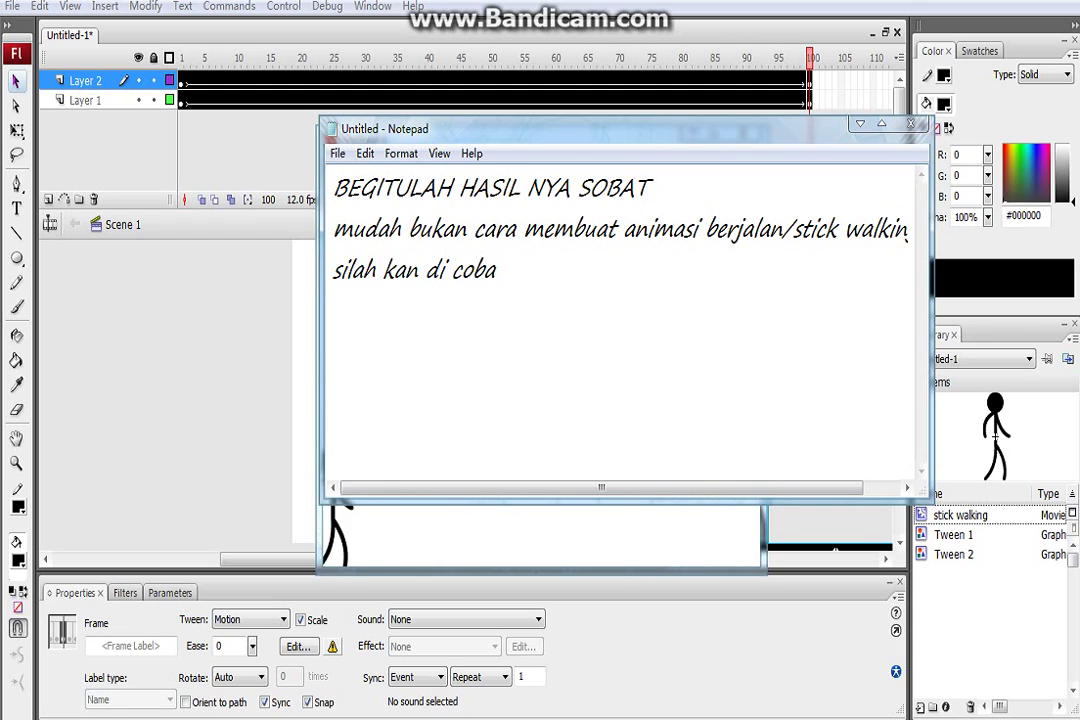
text( coba )
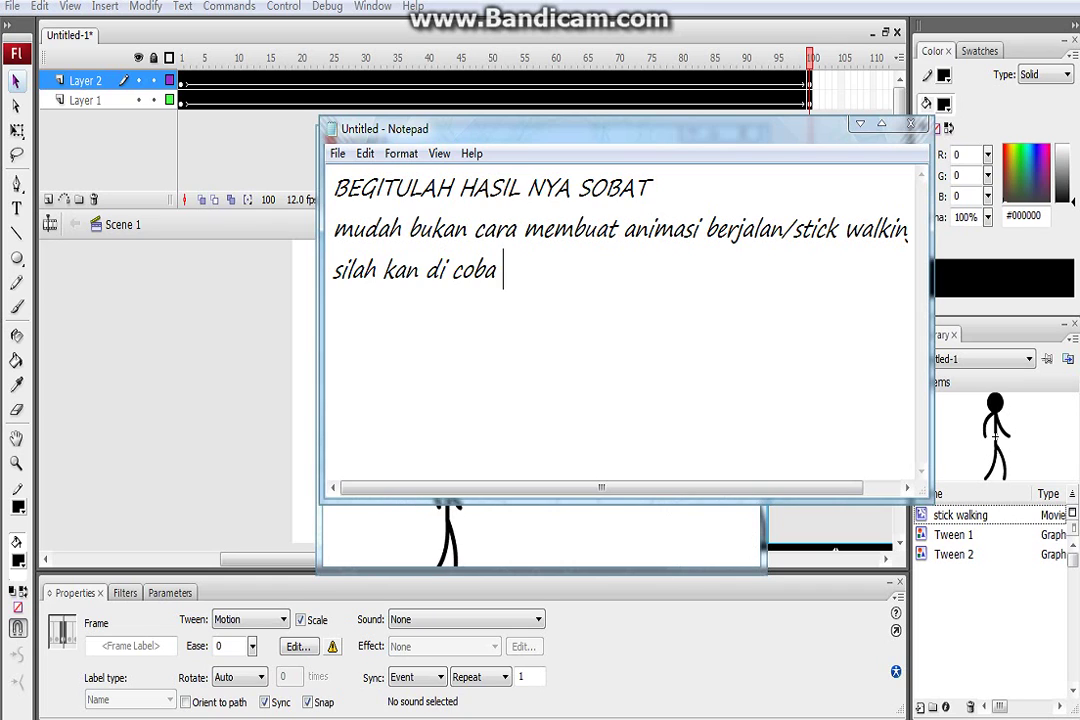
text(aownload )
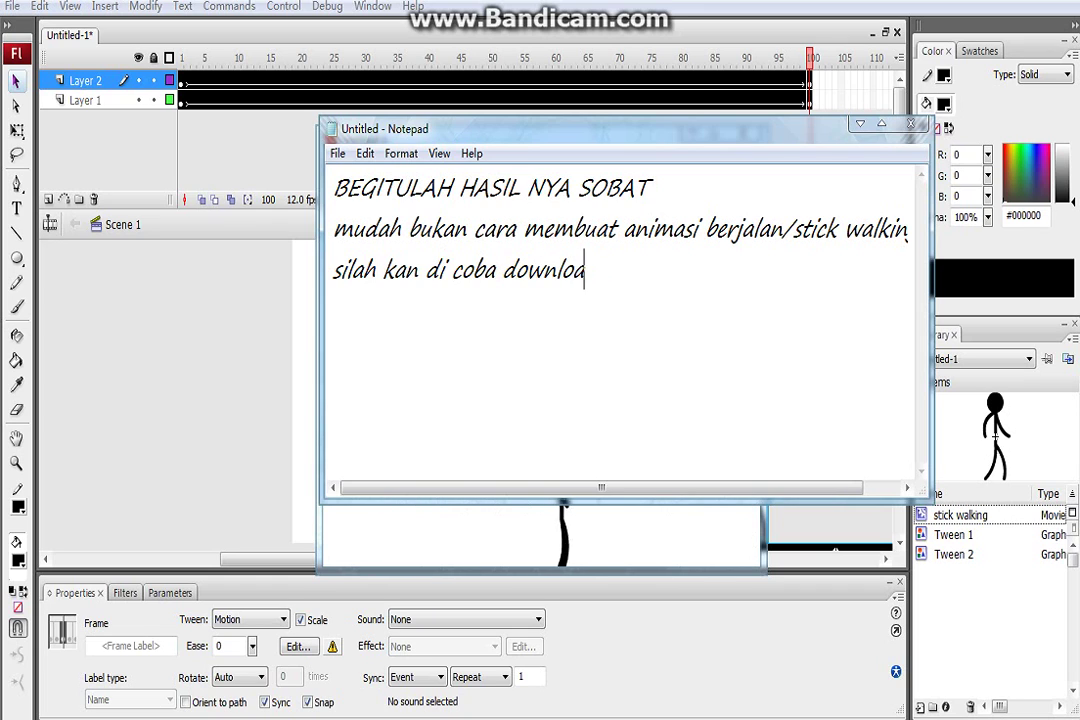
text(vid)
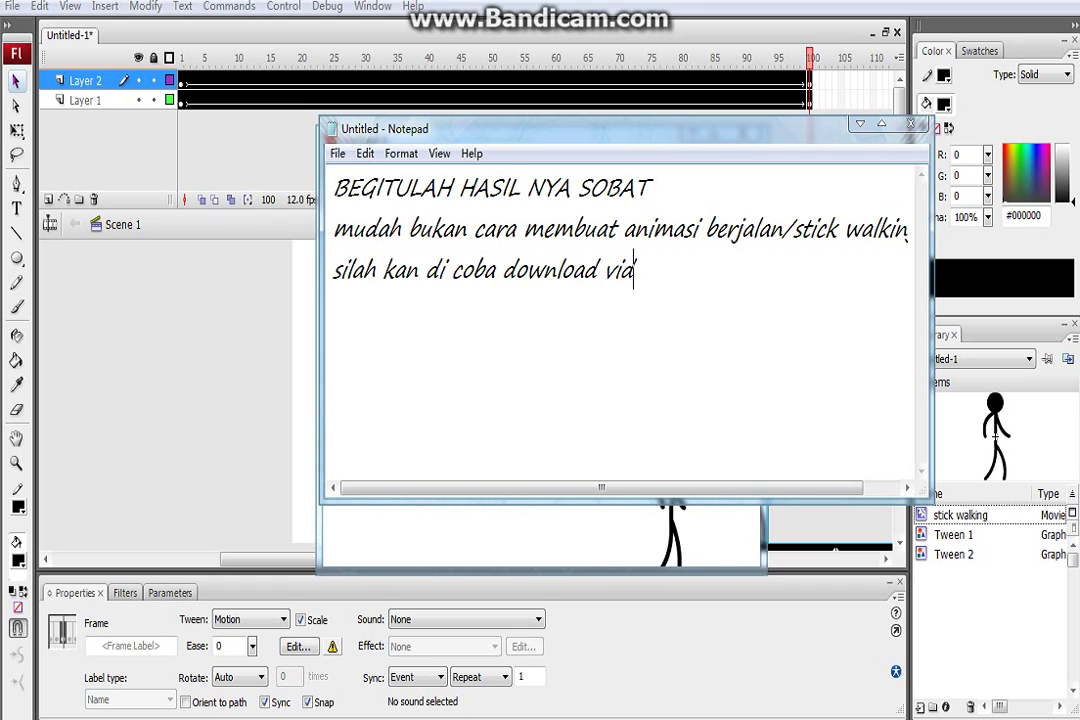
text(eo ini )
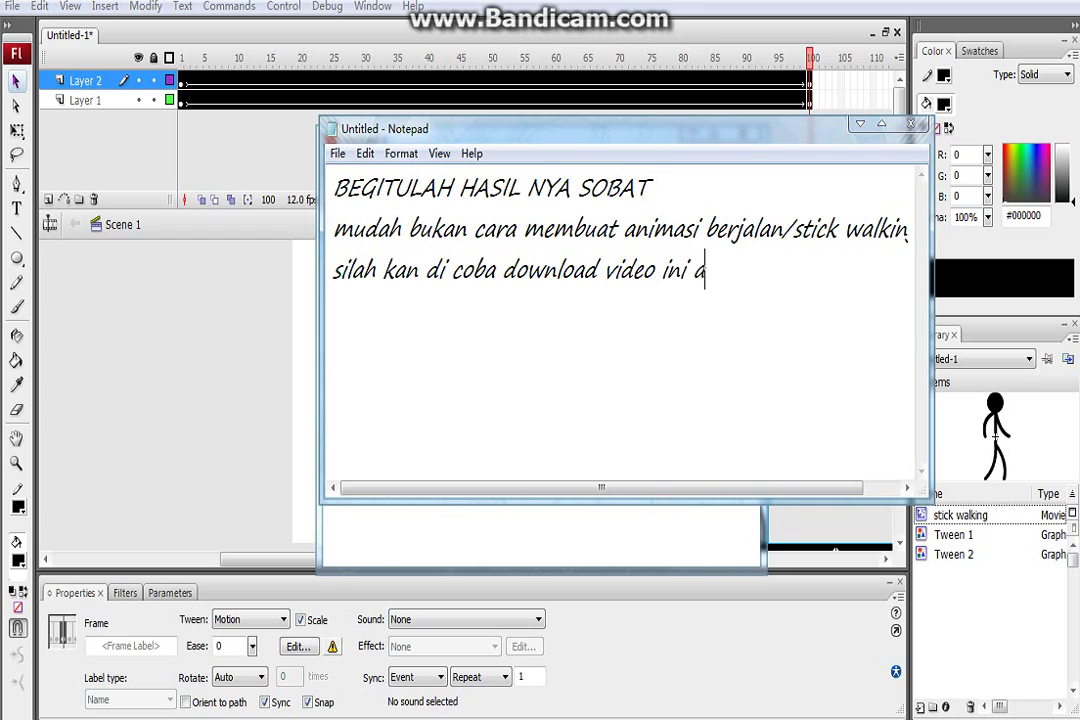
text(agar mem)
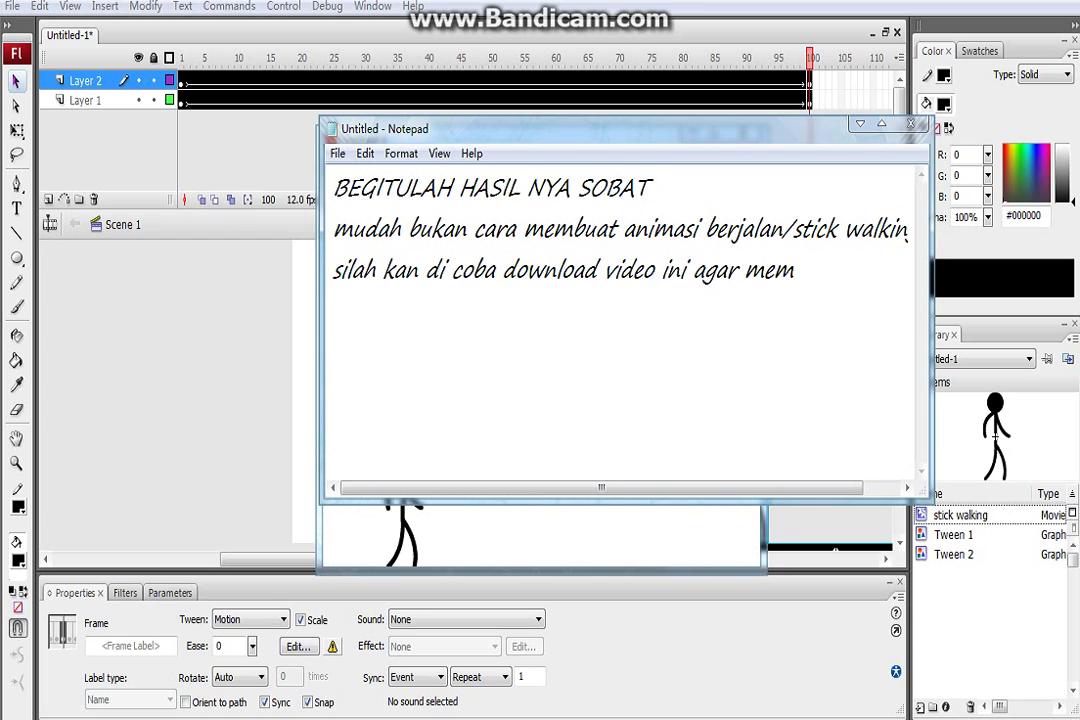
text(permudah)
Add the line 'anda untuk mengikuti langkah2 nya' after 'agar mempermudah' and start a new line
key(Return)
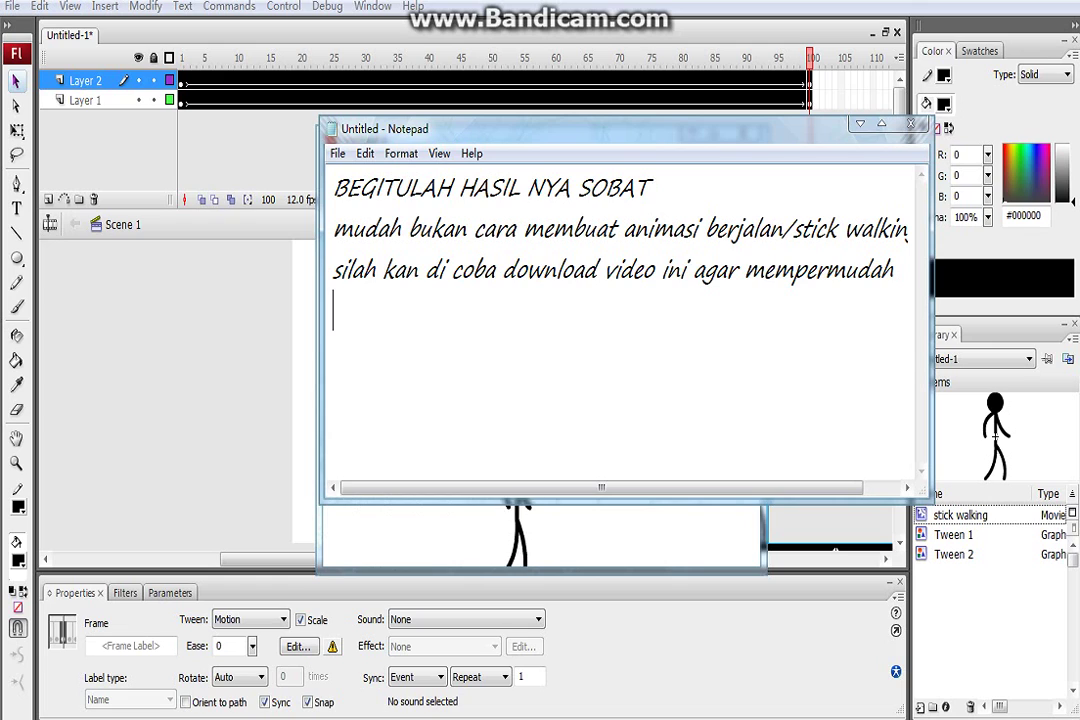
text(aa)
key(Left)
text(nda)
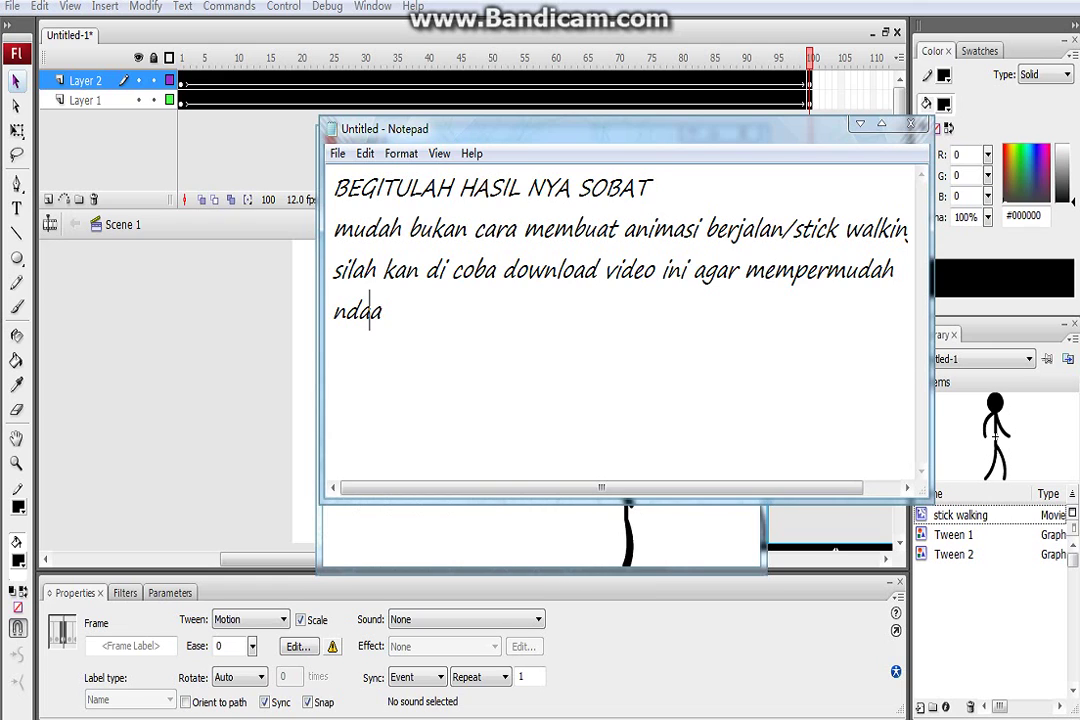
key(BackSpace)
key(BackSpace)
key(BackSpace)
key(Right)
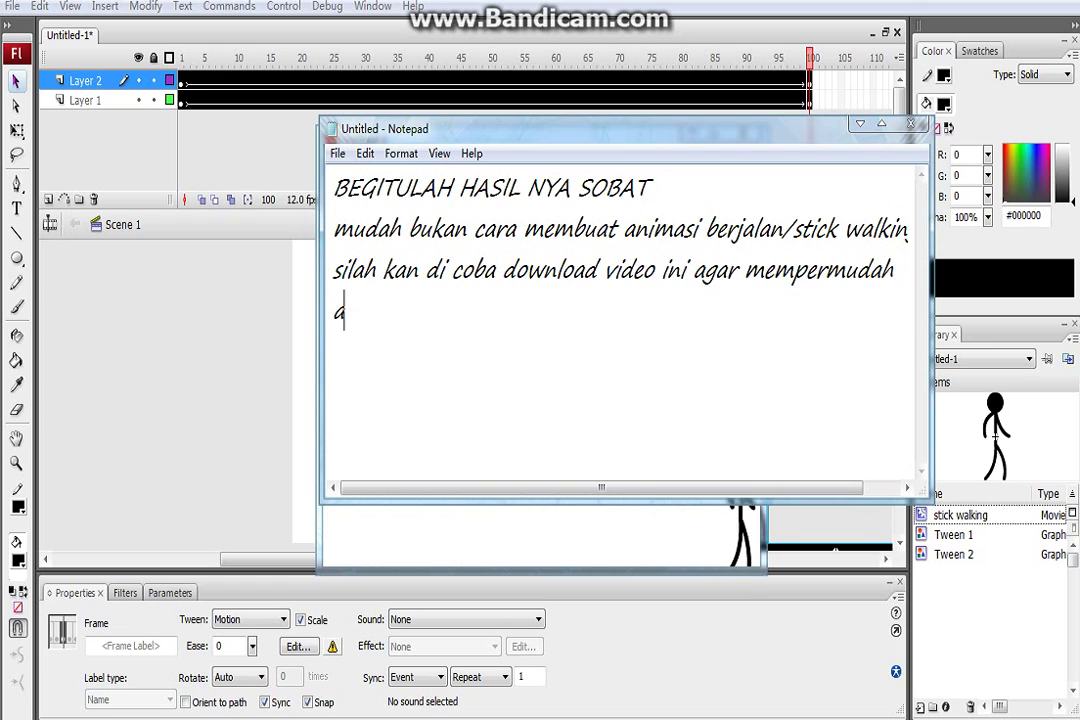
text(nda un)
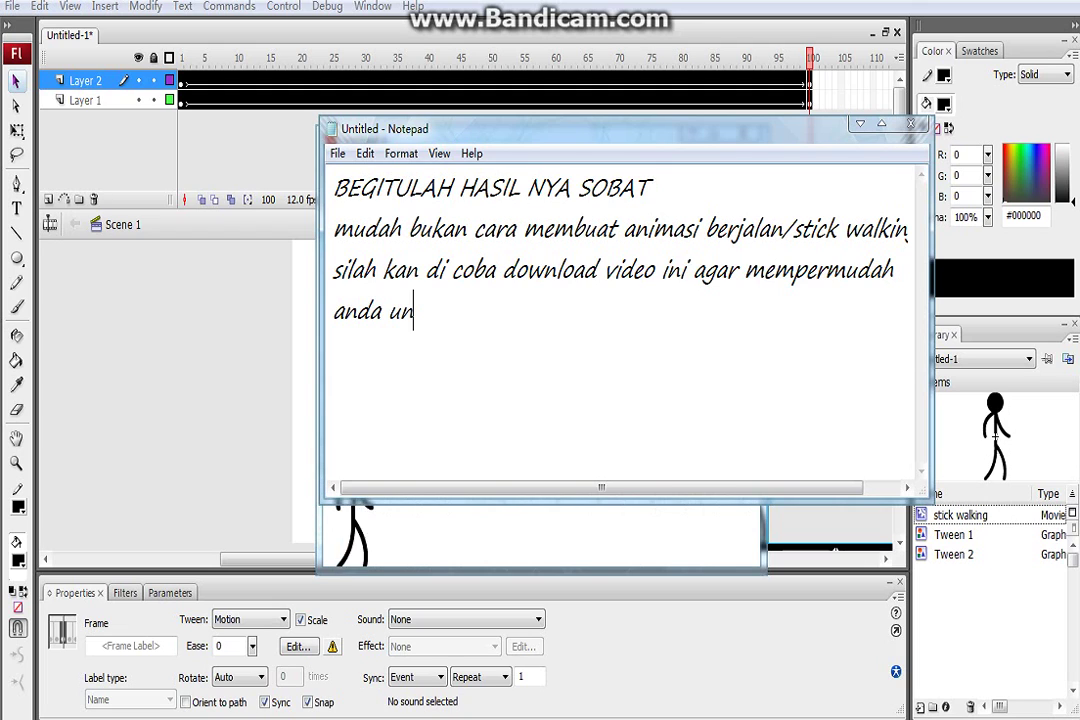
text(tuk meng)
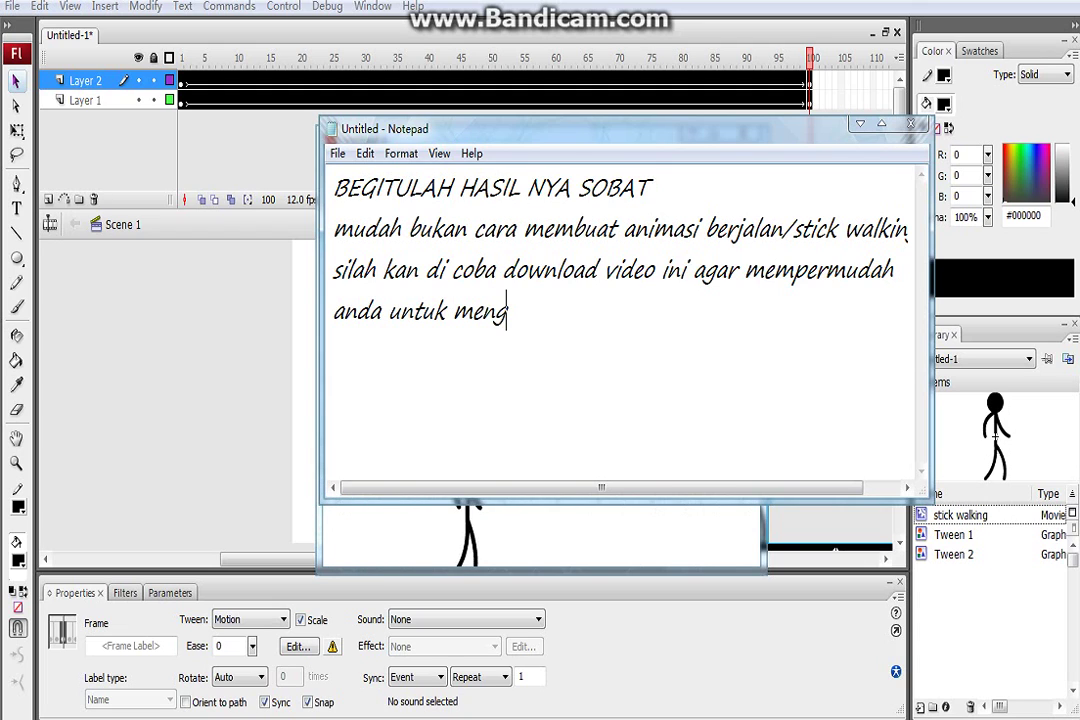
text(ikuti lang)
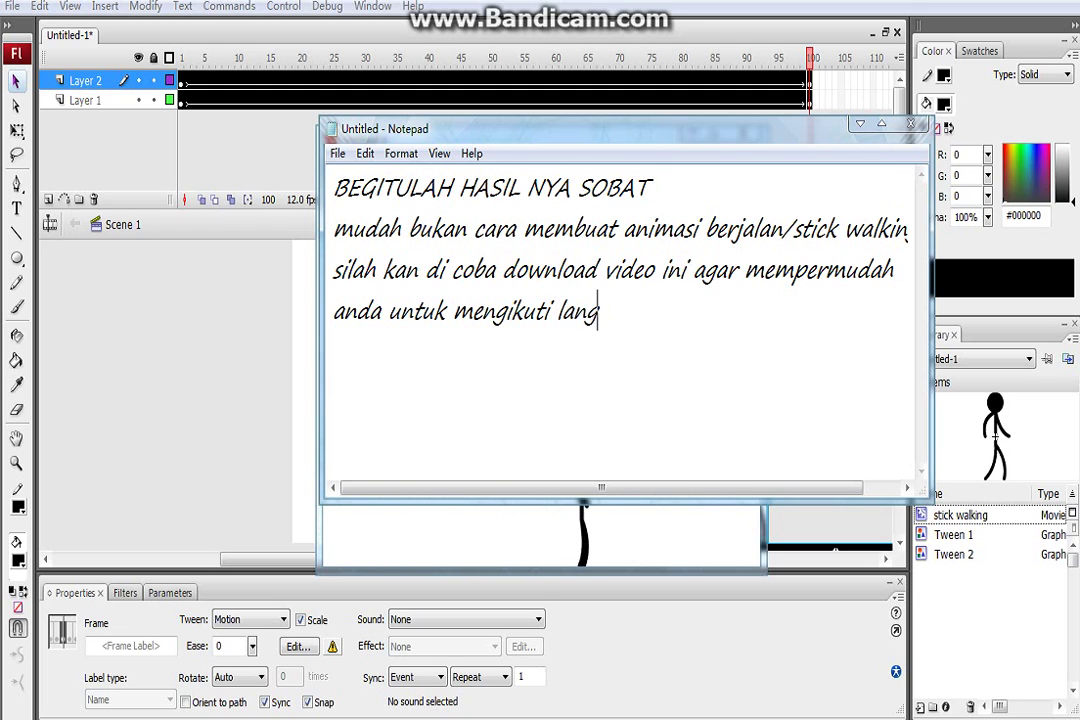
text(kah2 nya)
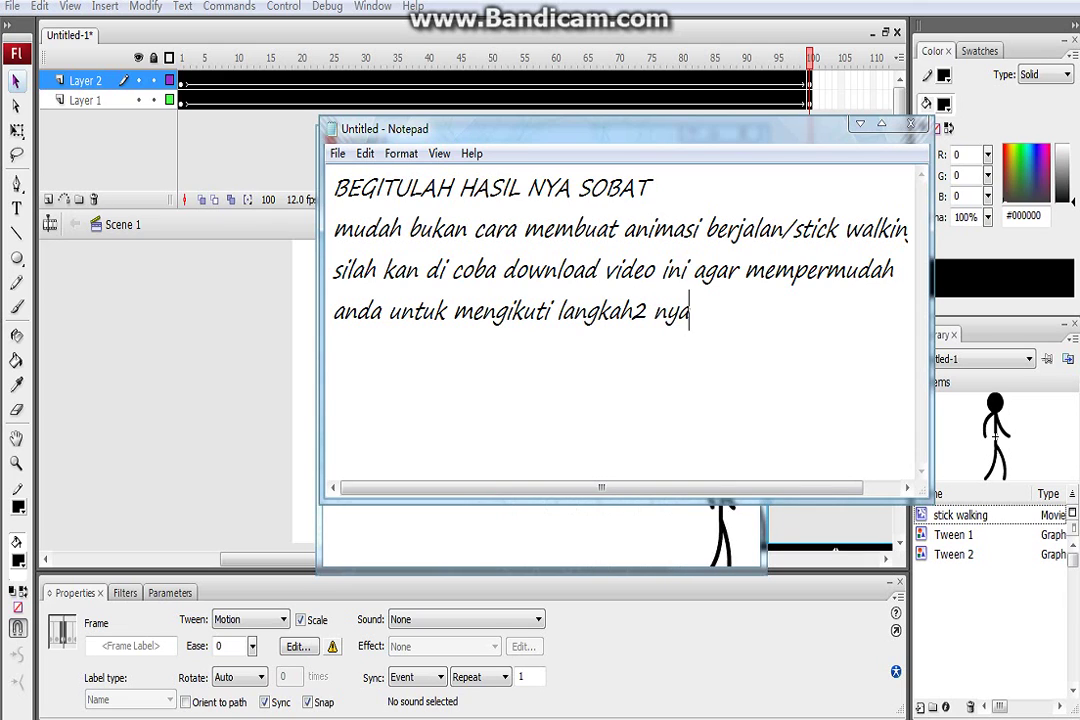
key(Return)
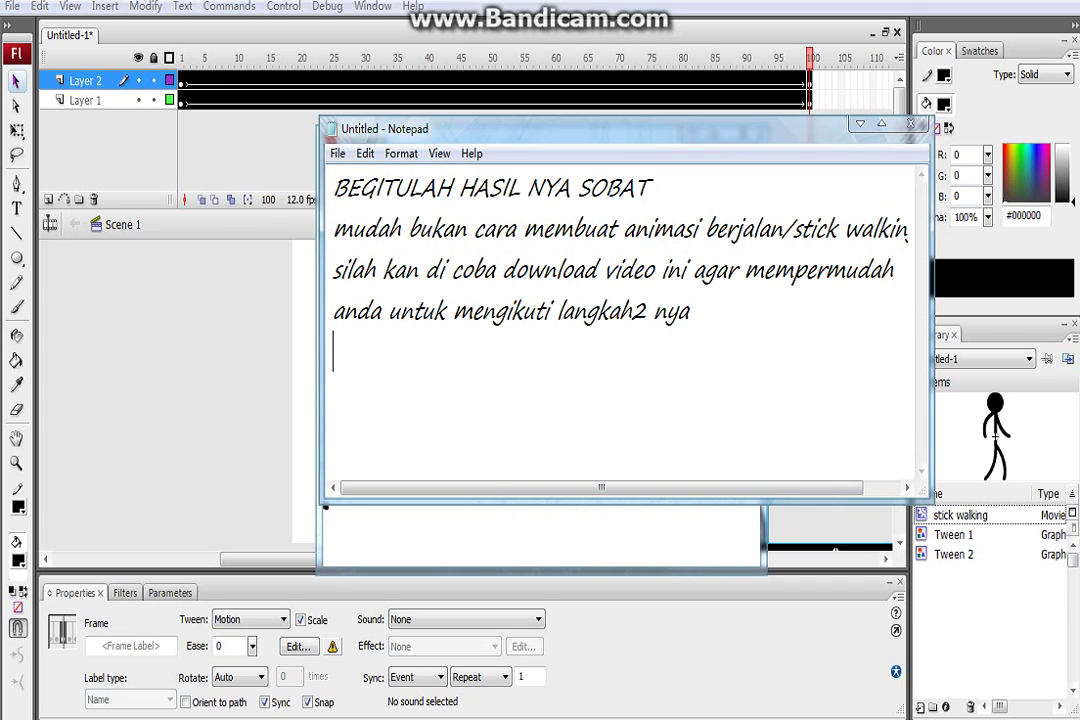
Type 'untuk kritik dan saran nya silah kan dulis di komentar' and 'ya gan...' on the next line
text(untuk kri)
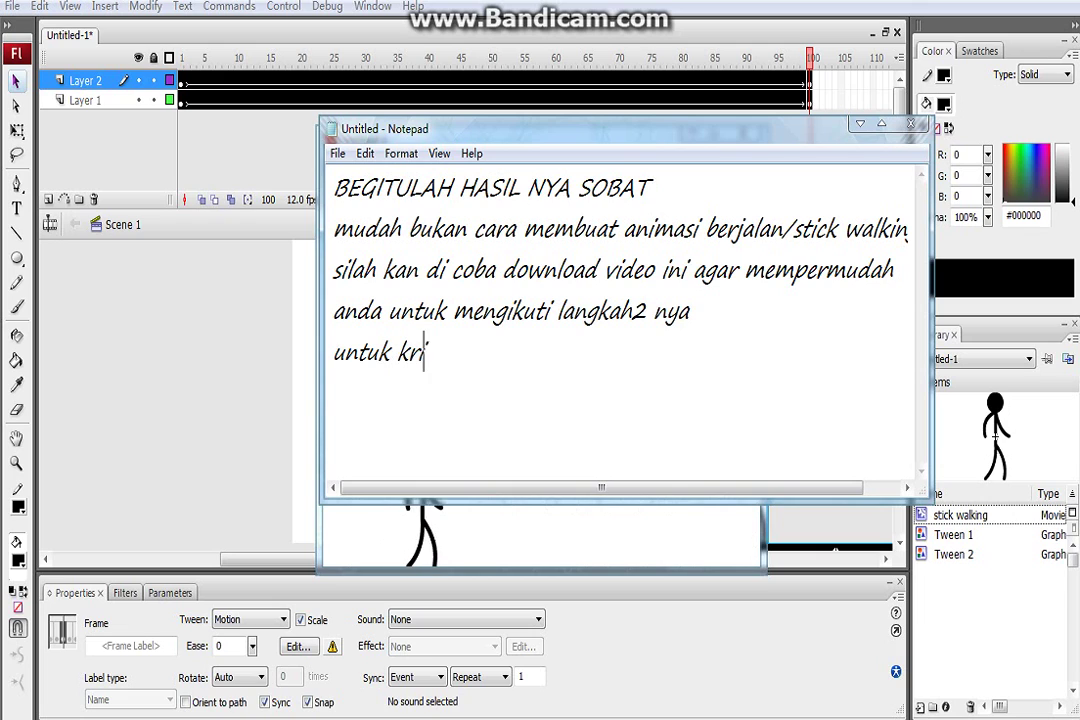
text(tik dan sa)
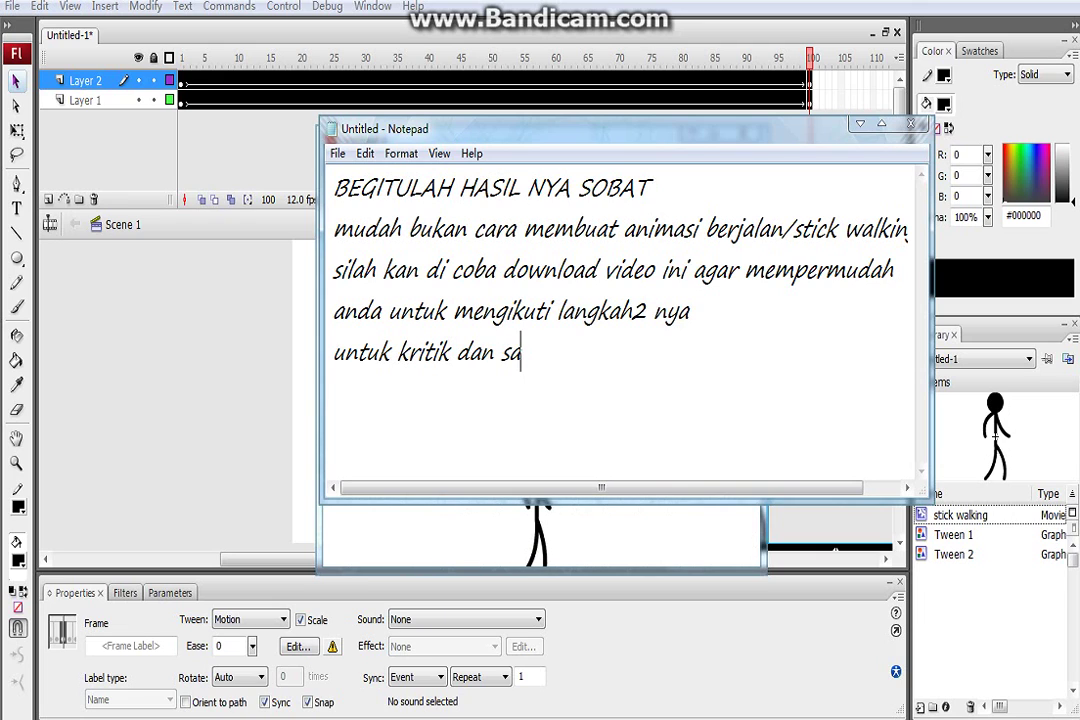
text(ran nya s)
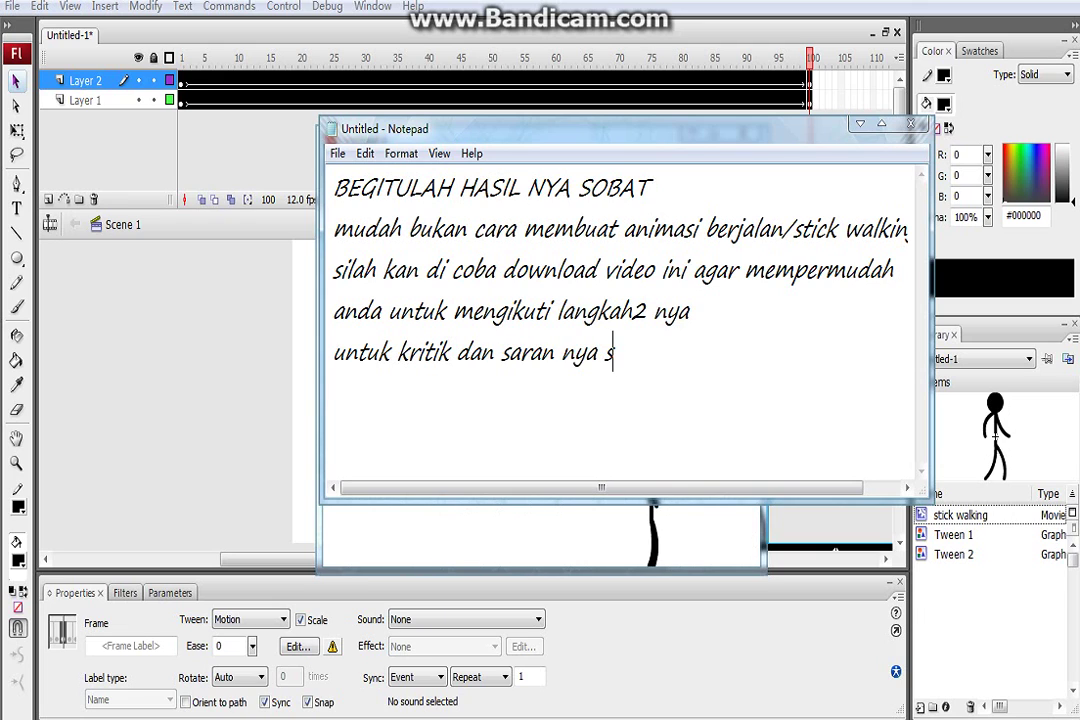
text(ilah kan )
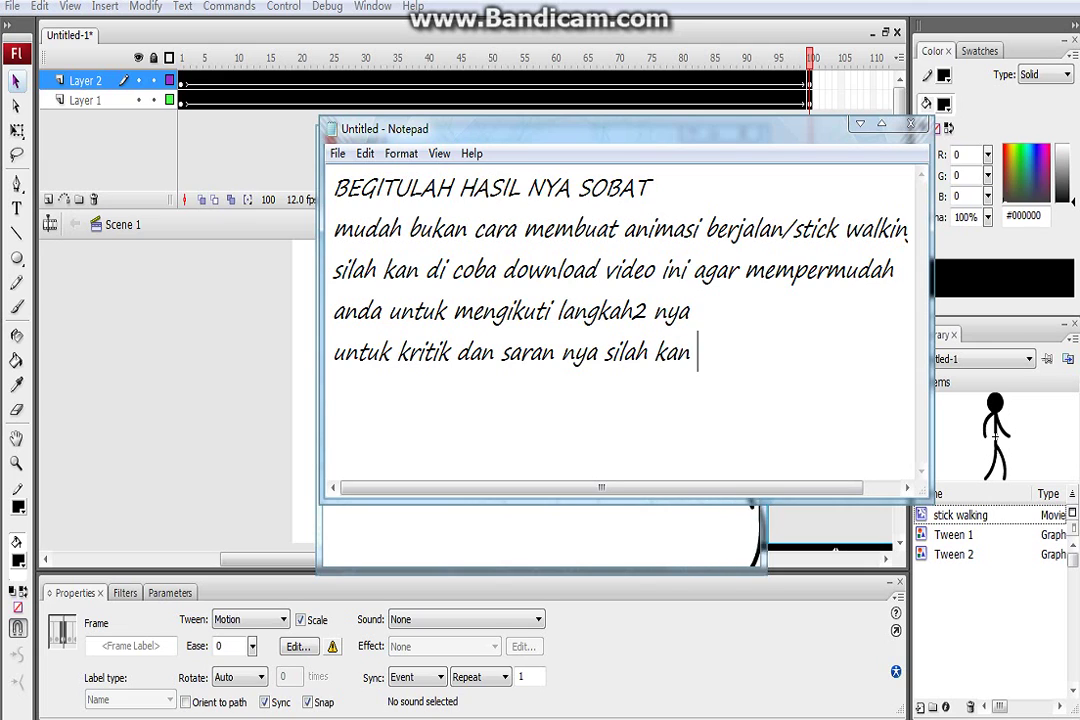
text(tulis d)
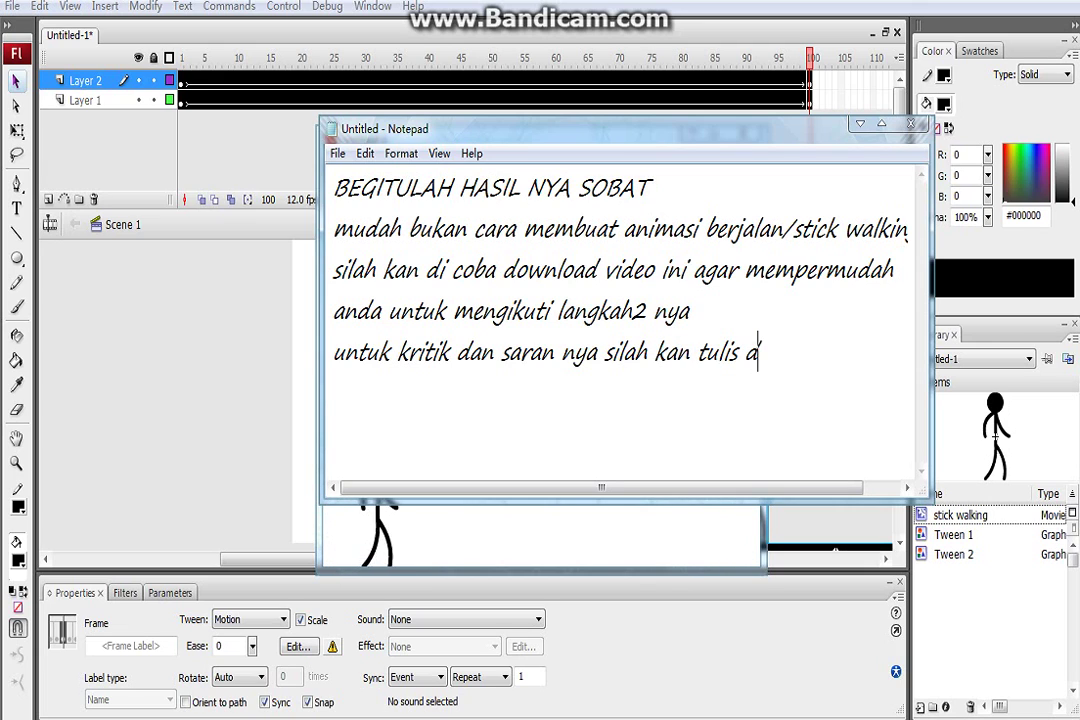
text(ulis di komentar)
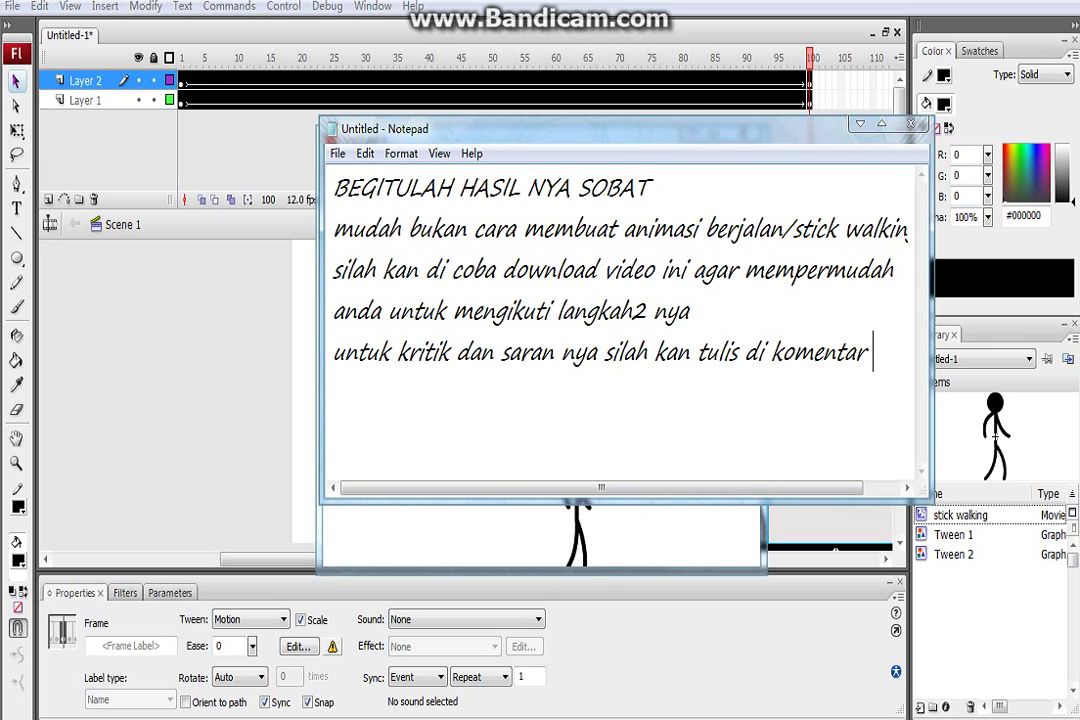
key(Return)
text(y)
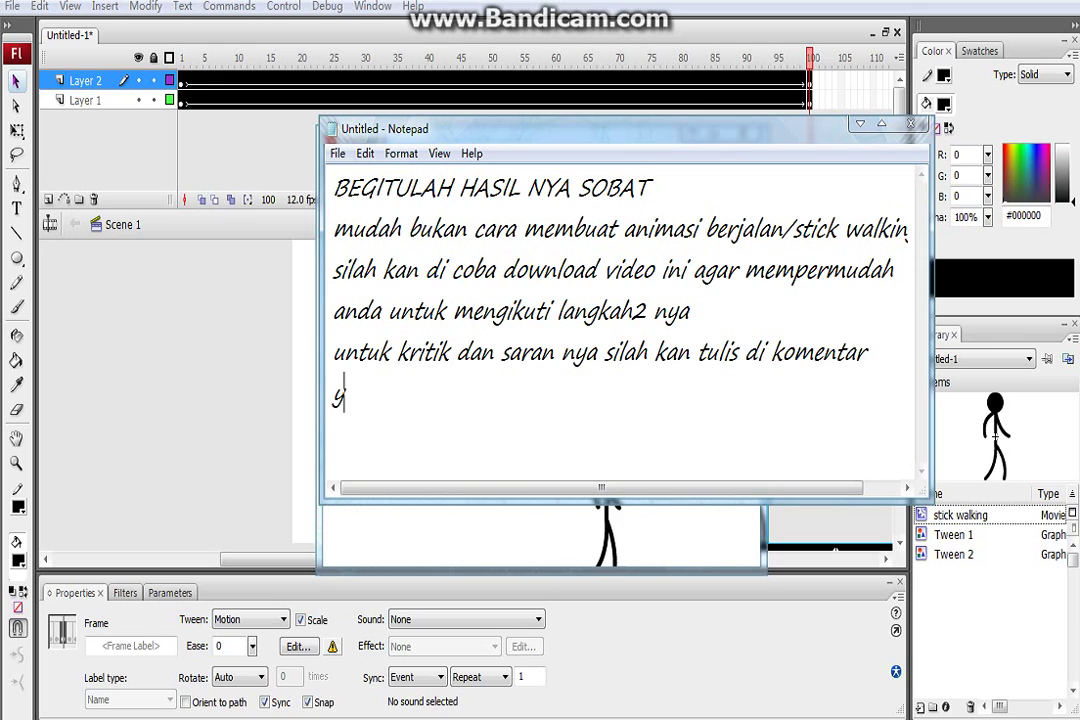
click(512, 311)
text(gan)
key(BackSpace)
key(BackSpace)
key(BackSpace)
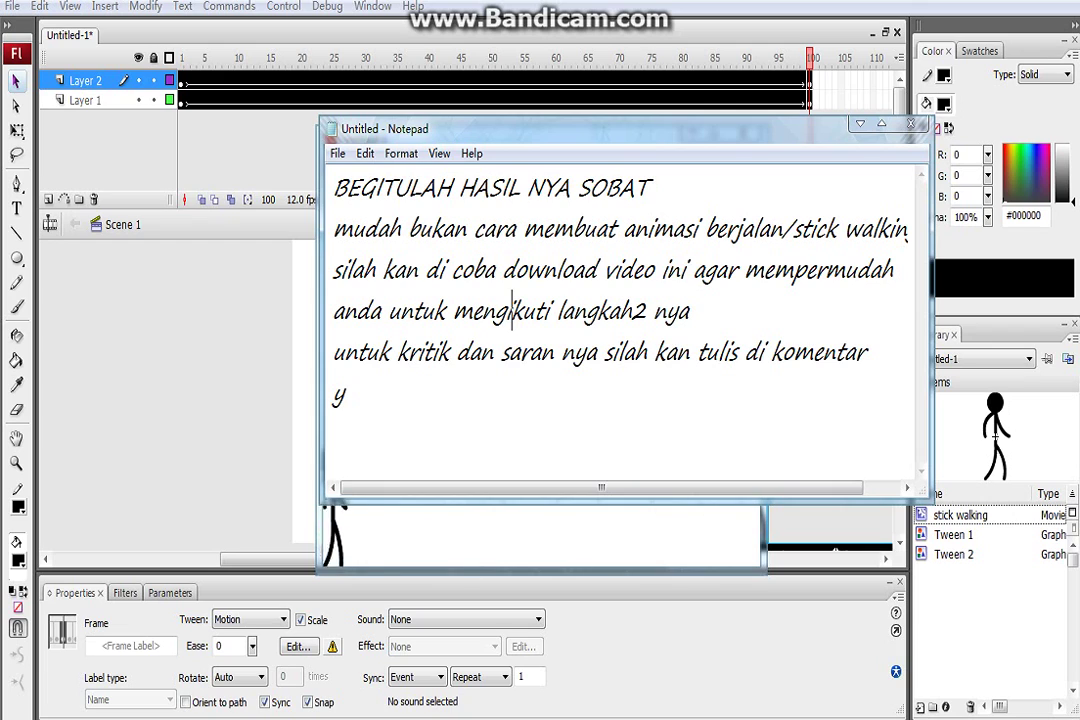
click(344, 395)
text(a )
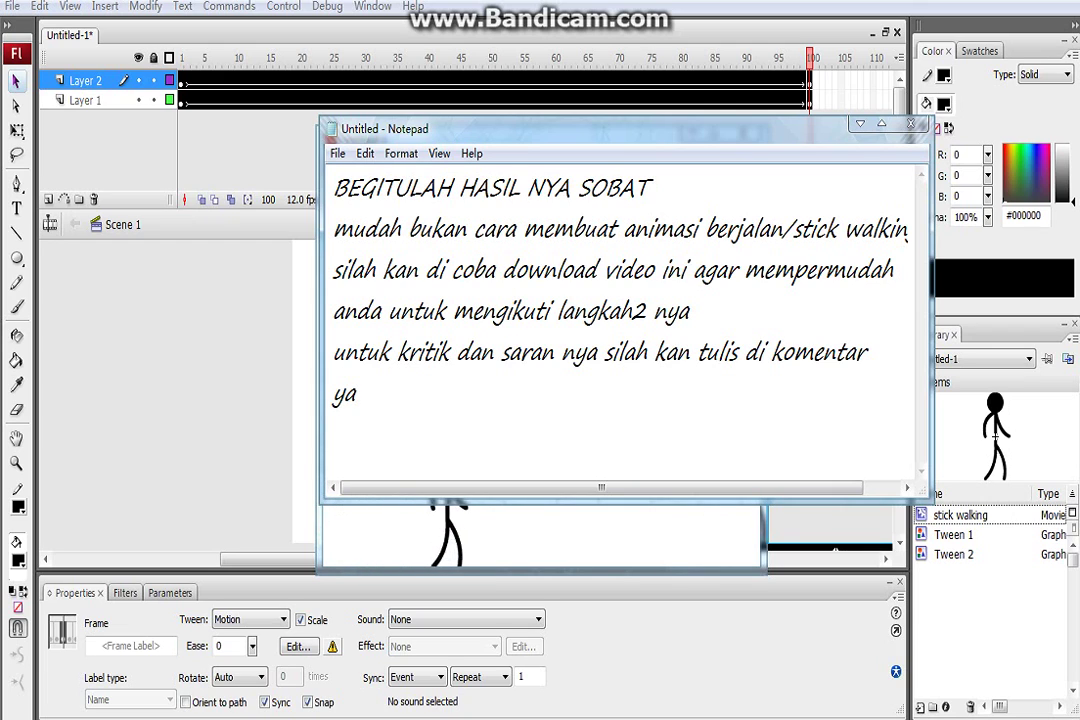
text(gan)
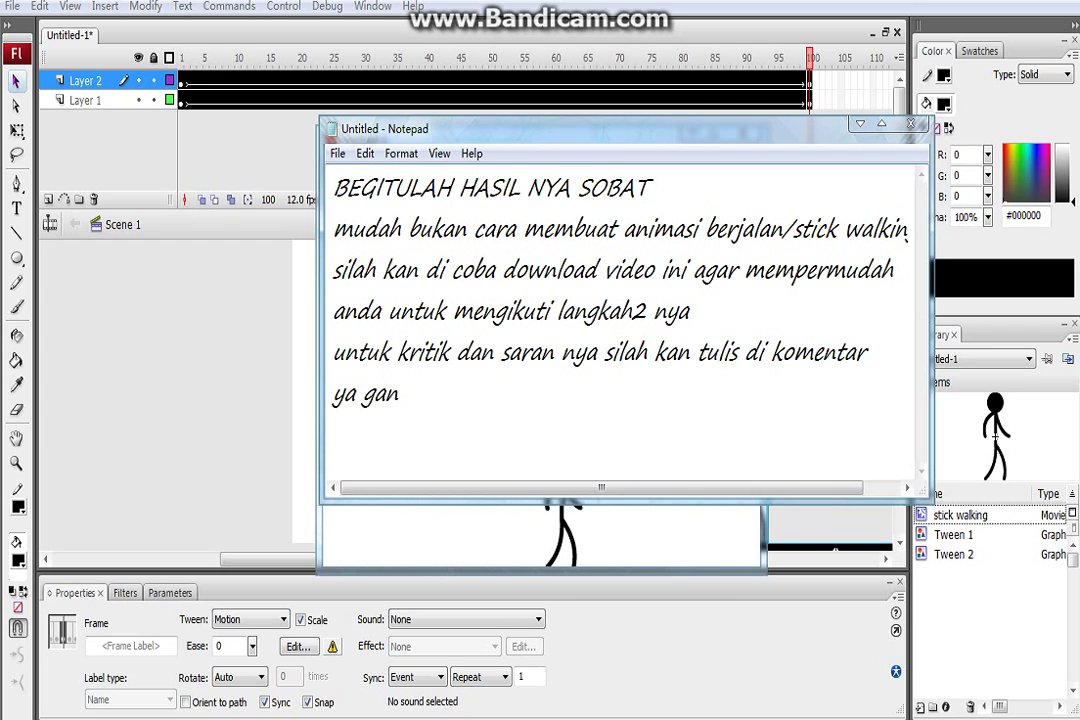
text(...)
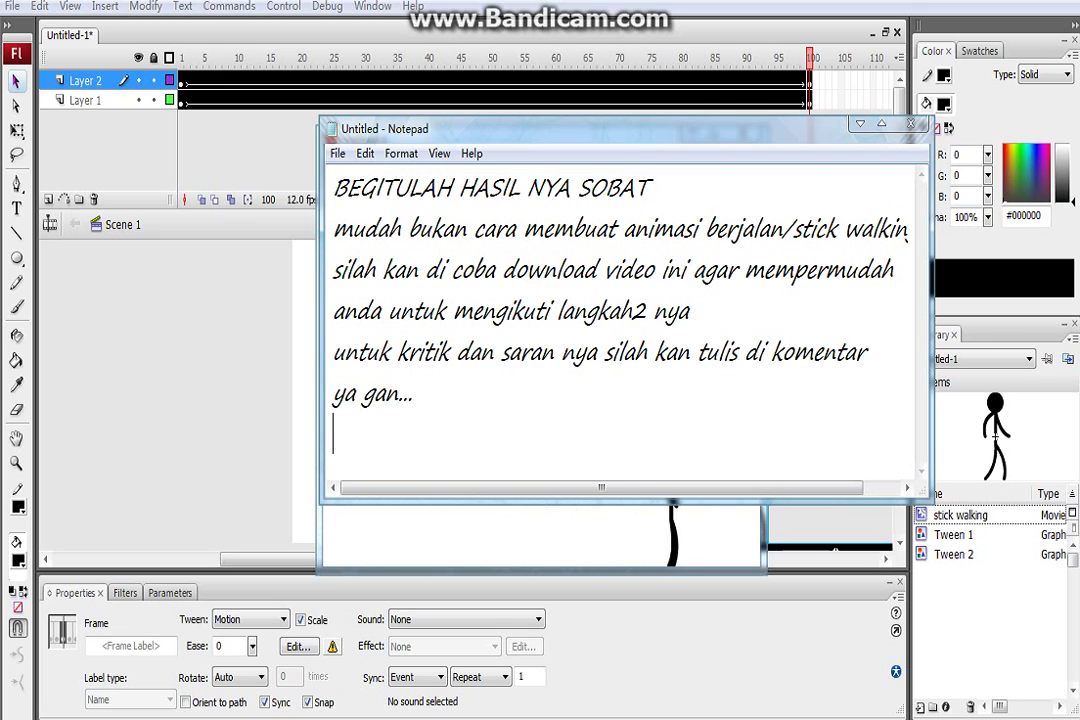
key(Return)
Add a line inviting questions directly via the author's Facebook name
text(makasi)
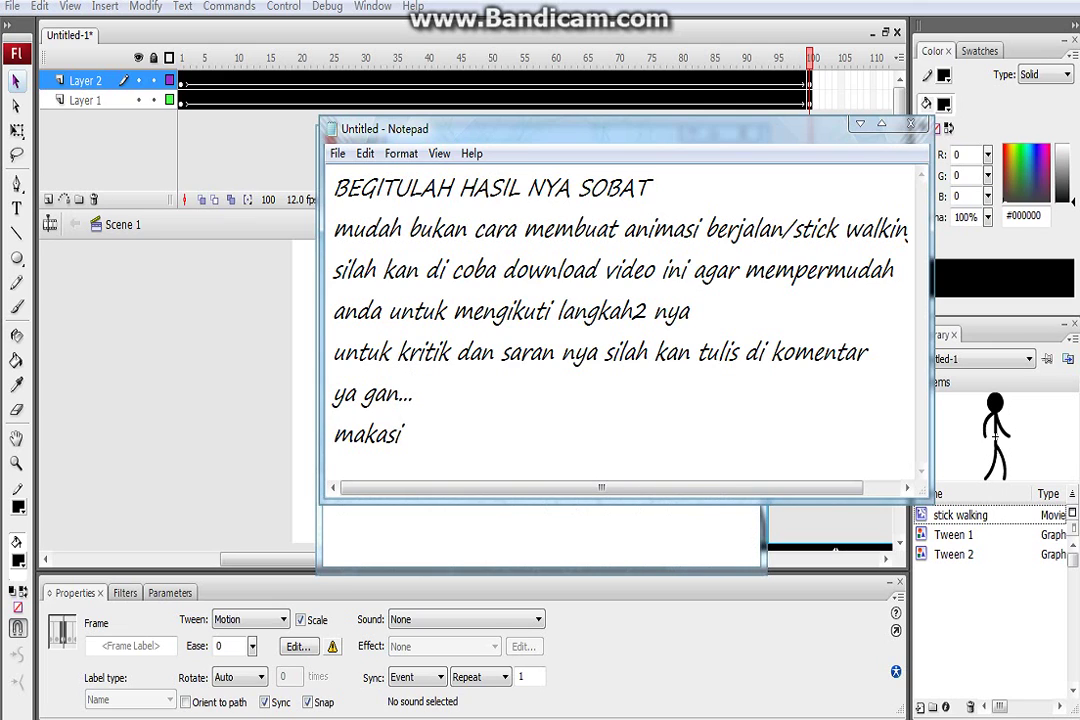
key(BackSpace)
key(BackSpace)
text(ata)
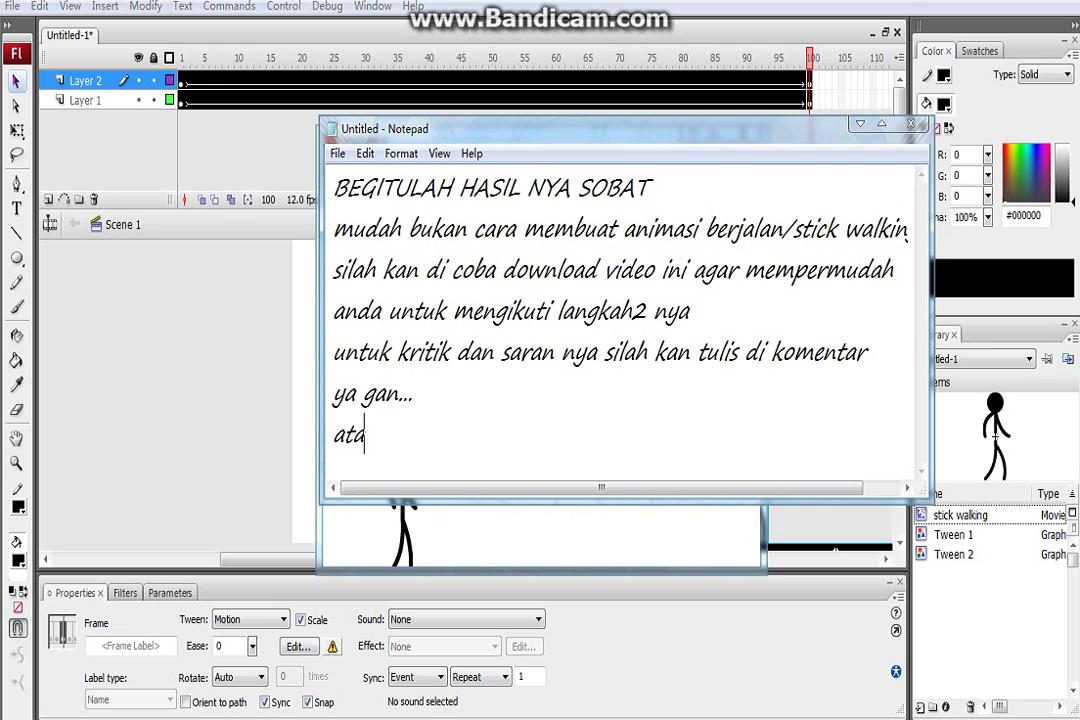
text(u tanyaka)
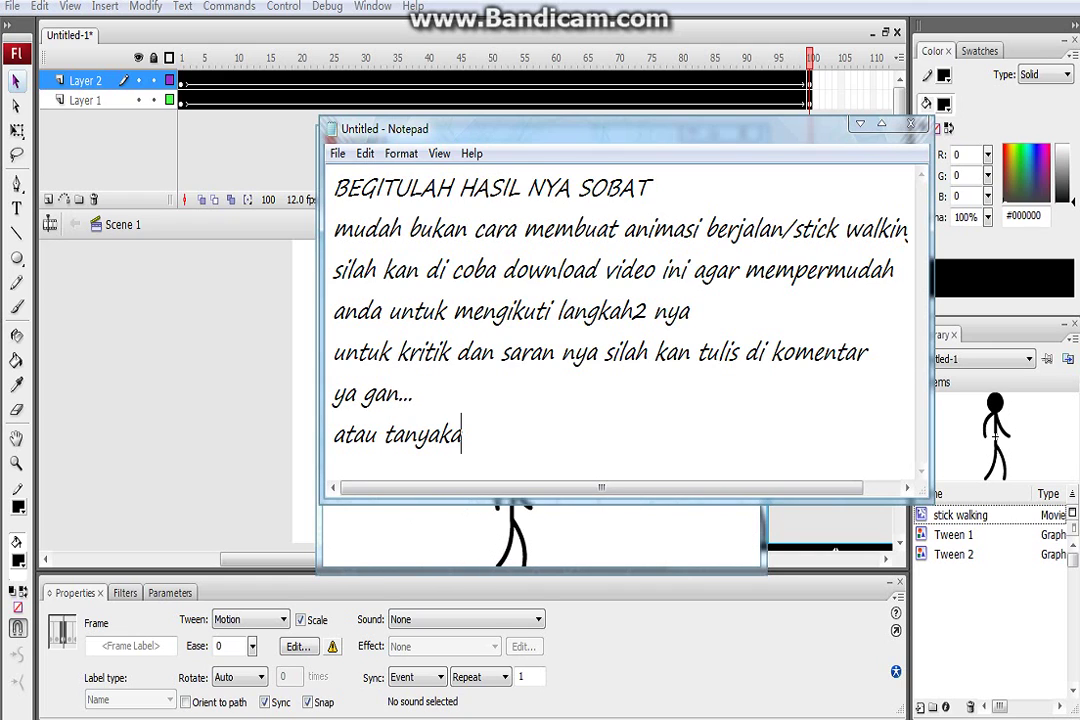
text(n saja )
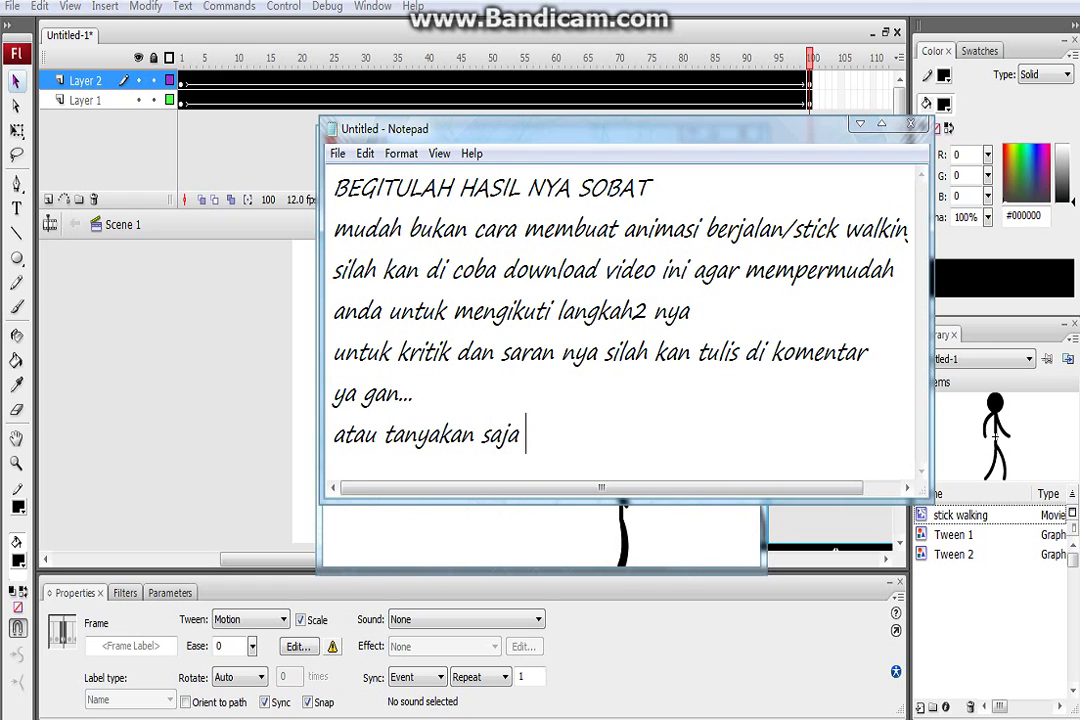
text(langsun)
text(g ke)
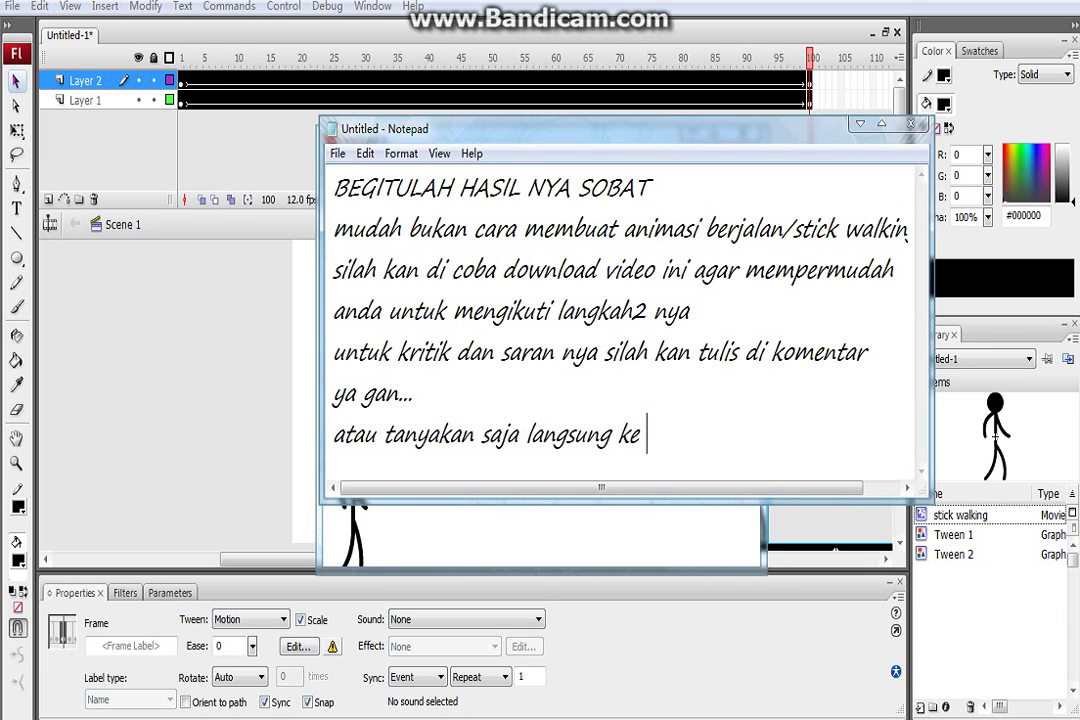
text(f)
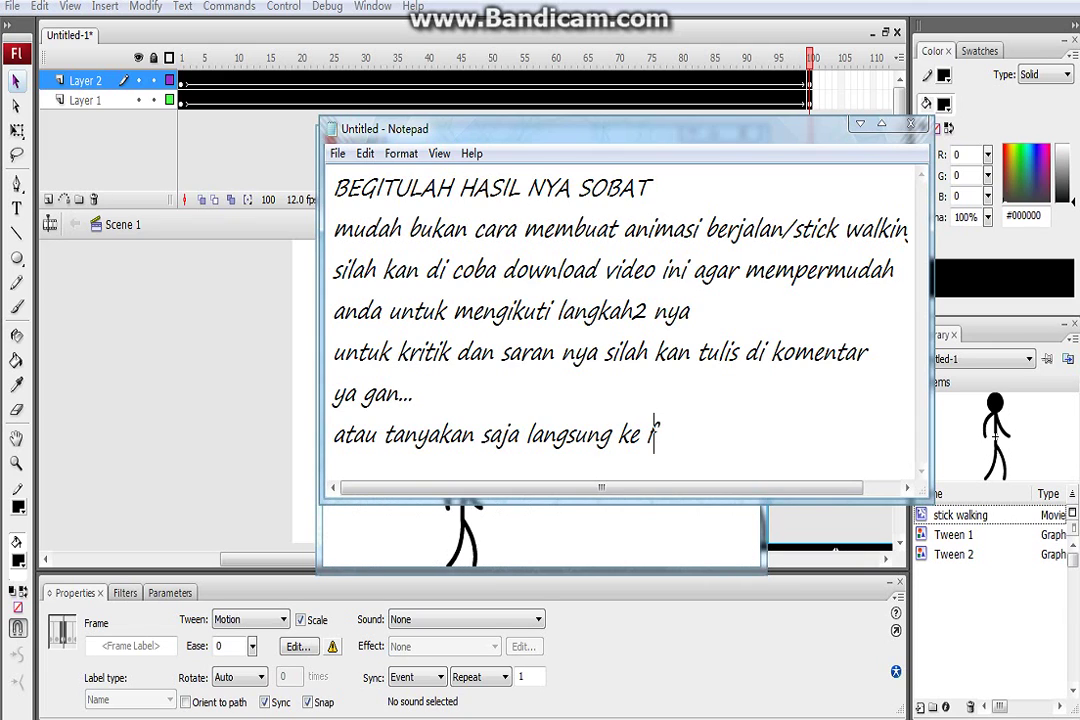
text(b sa)
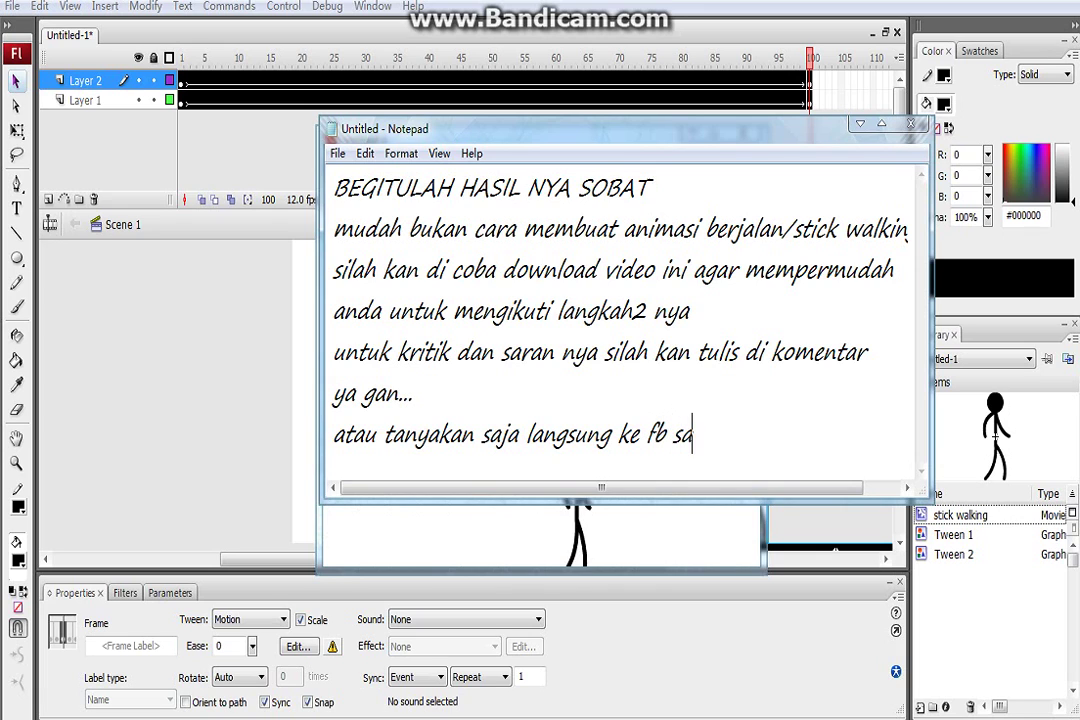
text(ya. syahdi her)
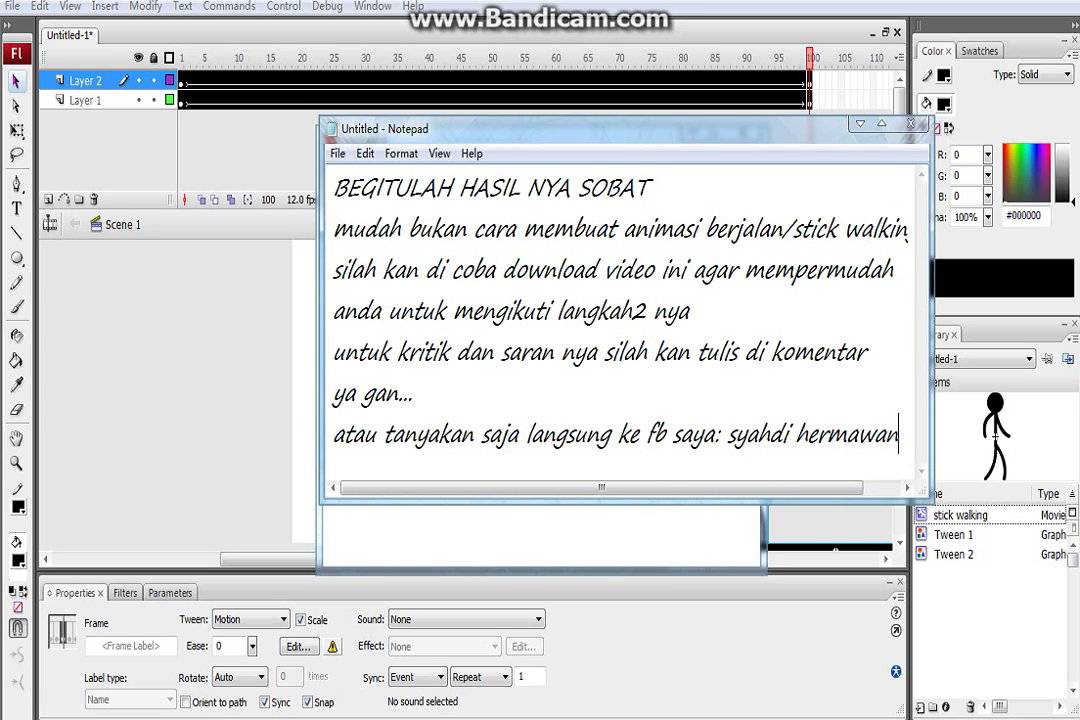
text(mawan)
key(Return)
Add 'atau email saya :' followed by the author's e-mail address, then begin 'Created bye'
text(atau)
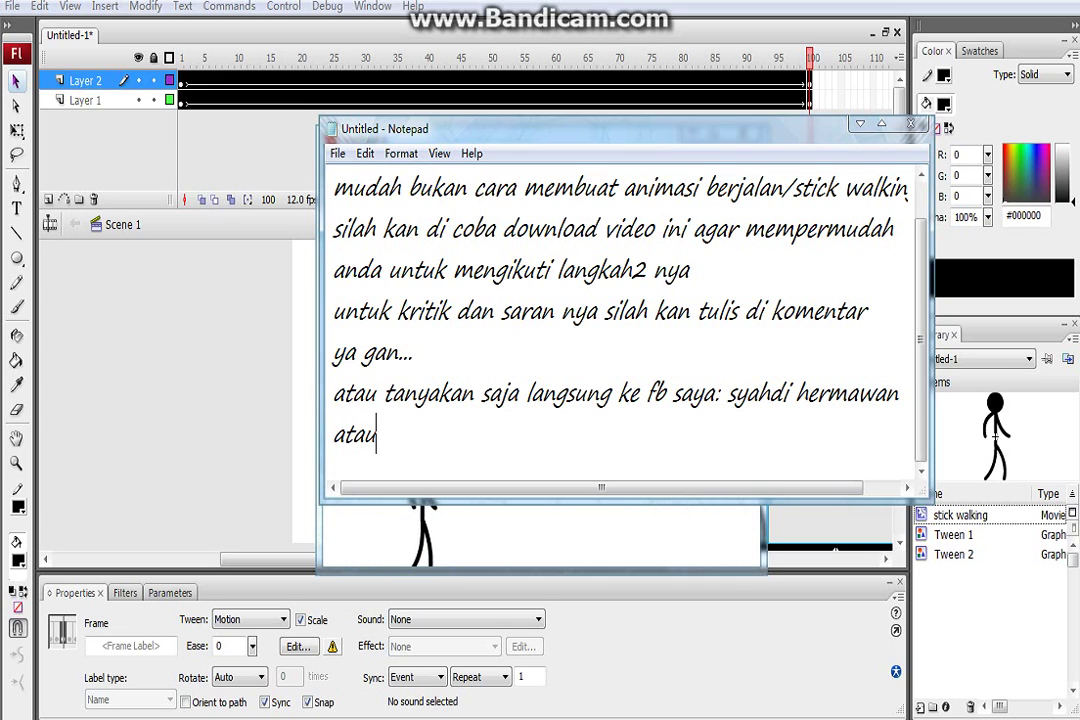
text( email)
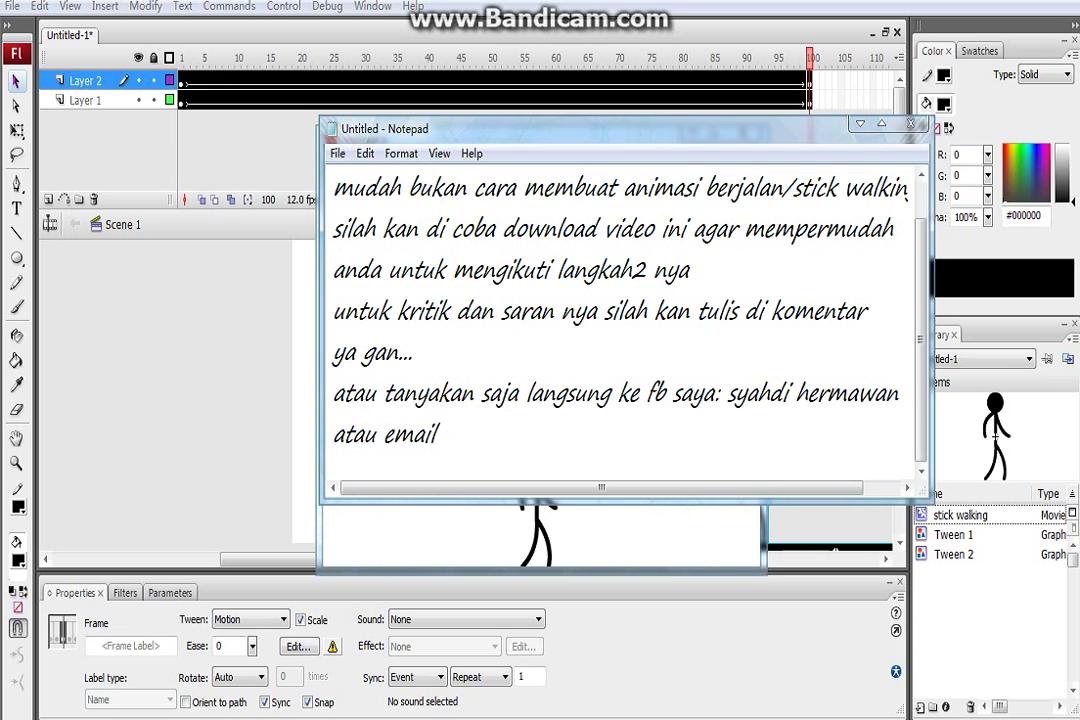
text( saya : s)
key(BackSpace)
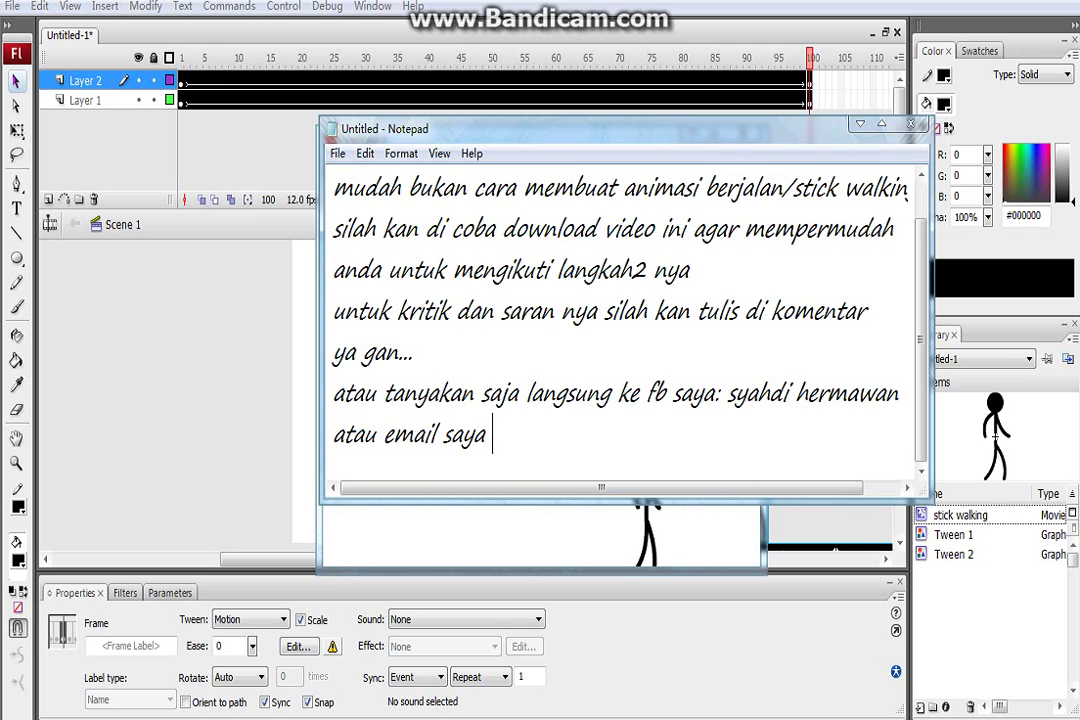
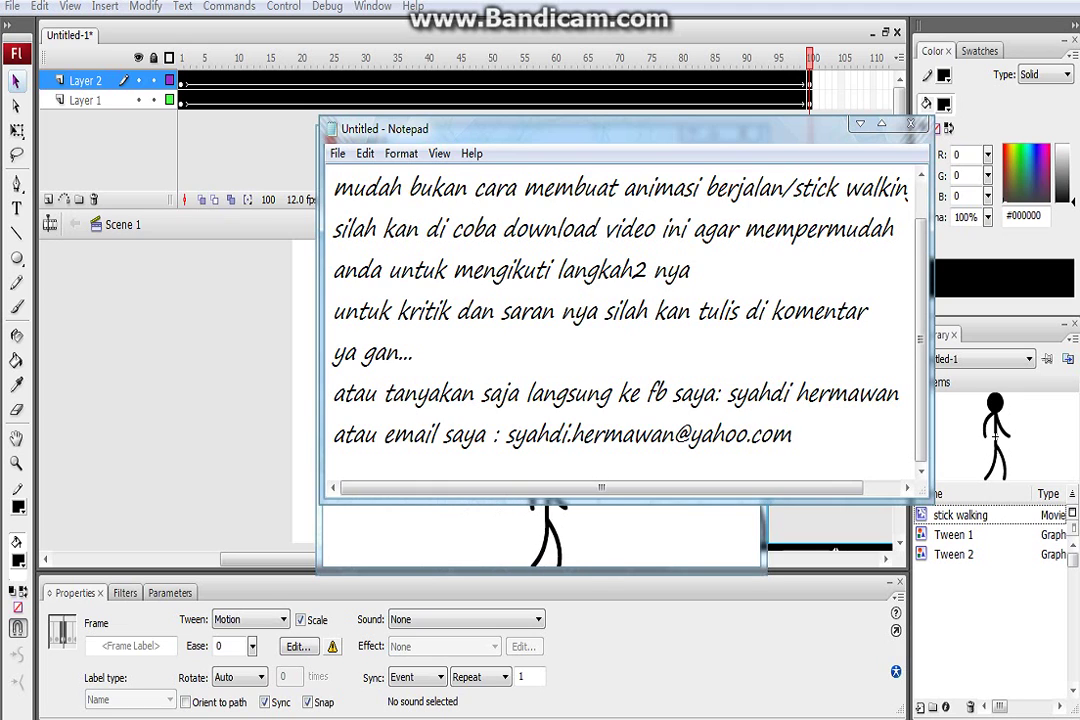
key(Return)
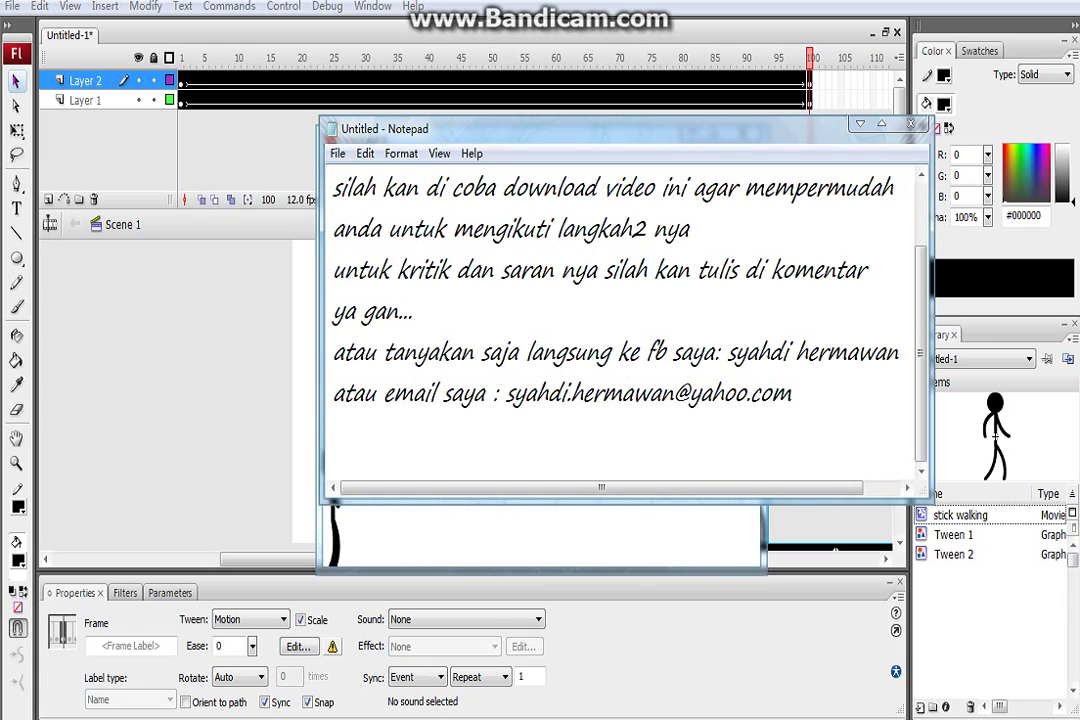
text(Crea)
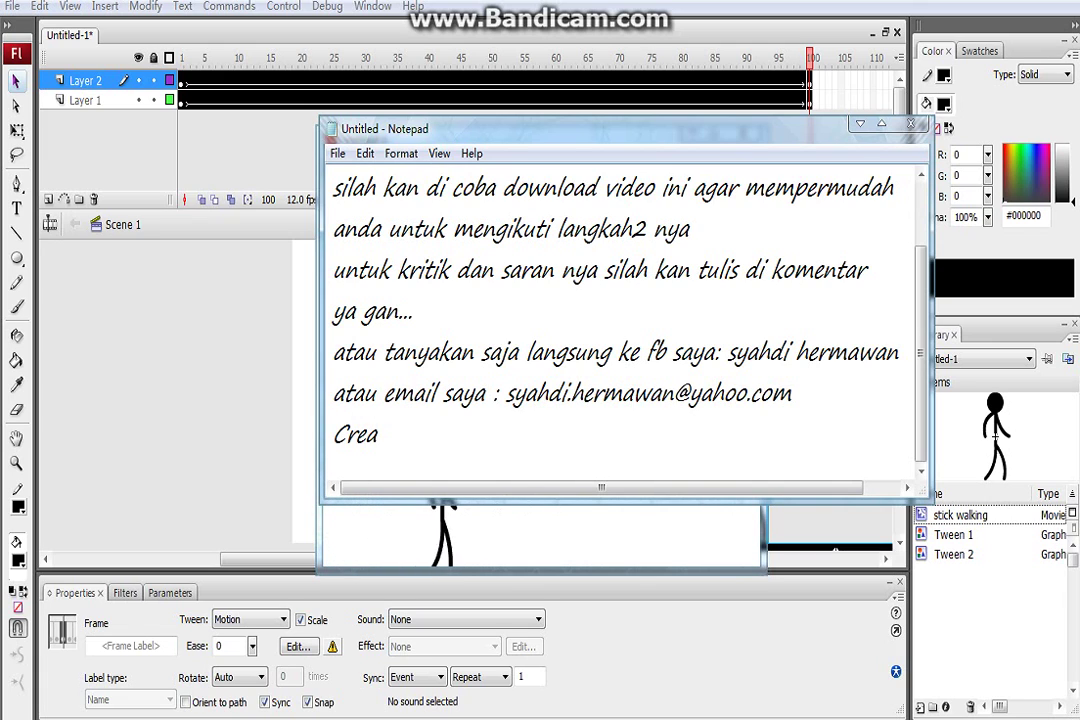
text(ted bye)
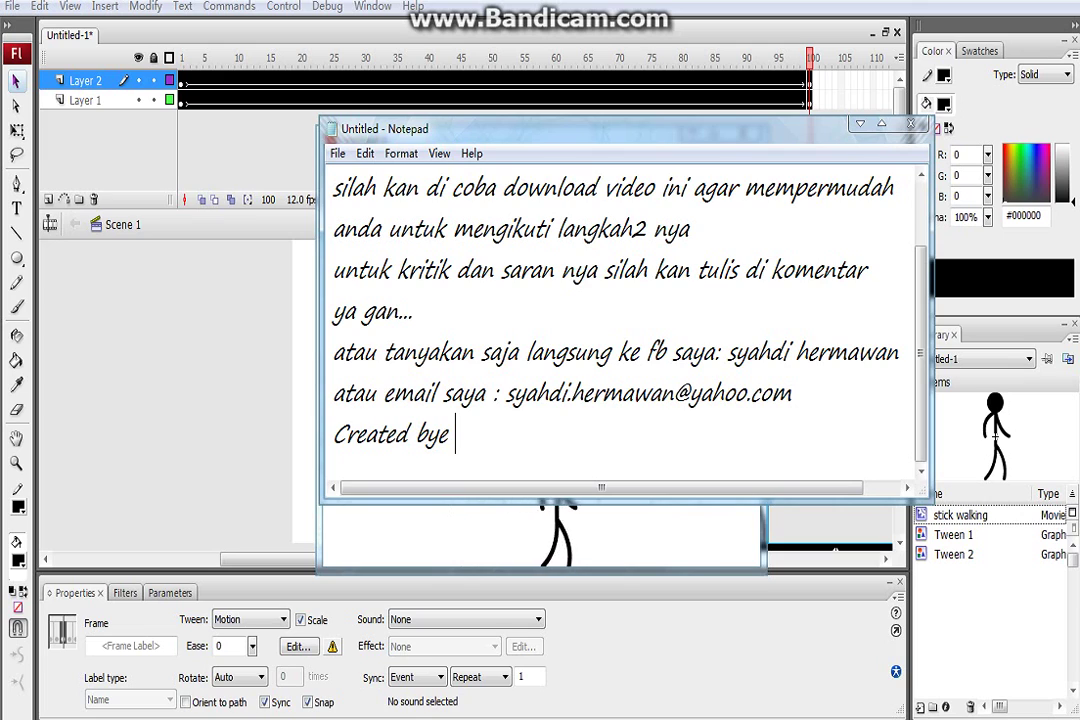
Complete the credit line with 'XI TKJ 6 SMKN 1 TANJUNG' in capitals
key(Caps_Lock)
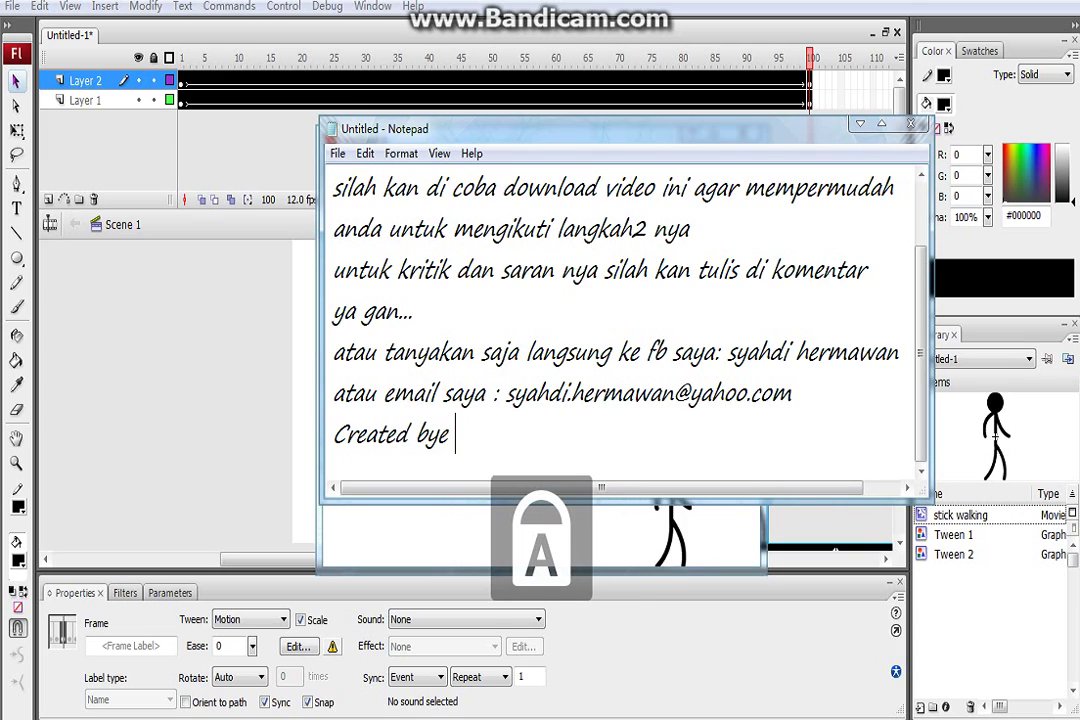
text(TKJ)
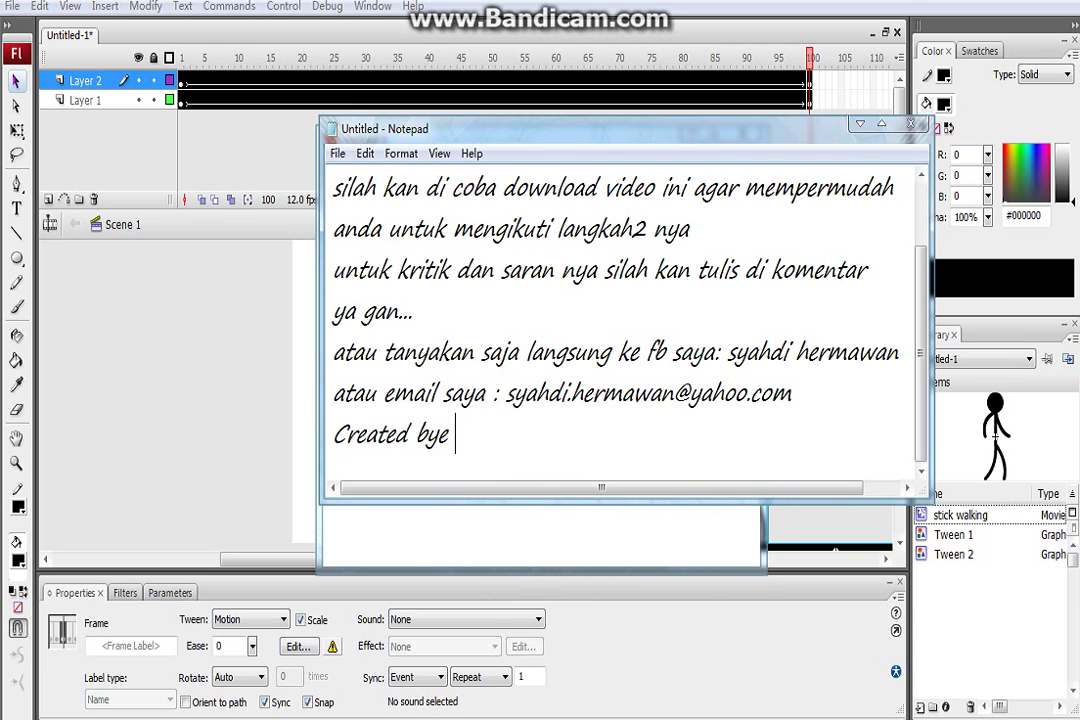
text(XI )
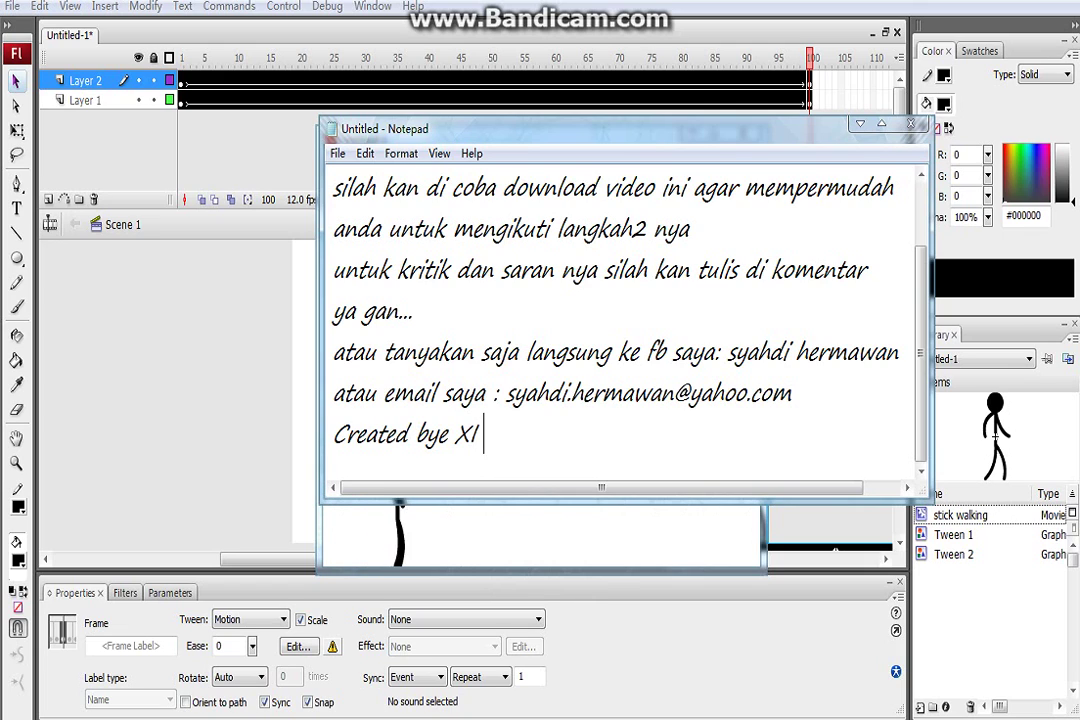
text(TKJ 6 )
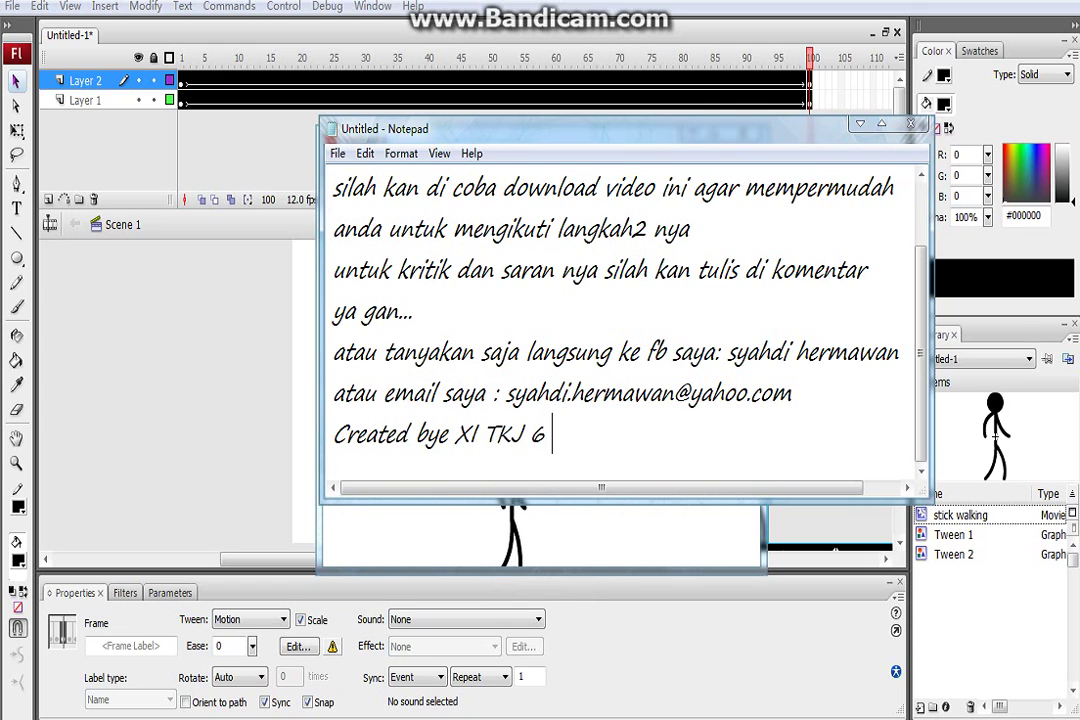
text(SMKN 1 TANJUNG)
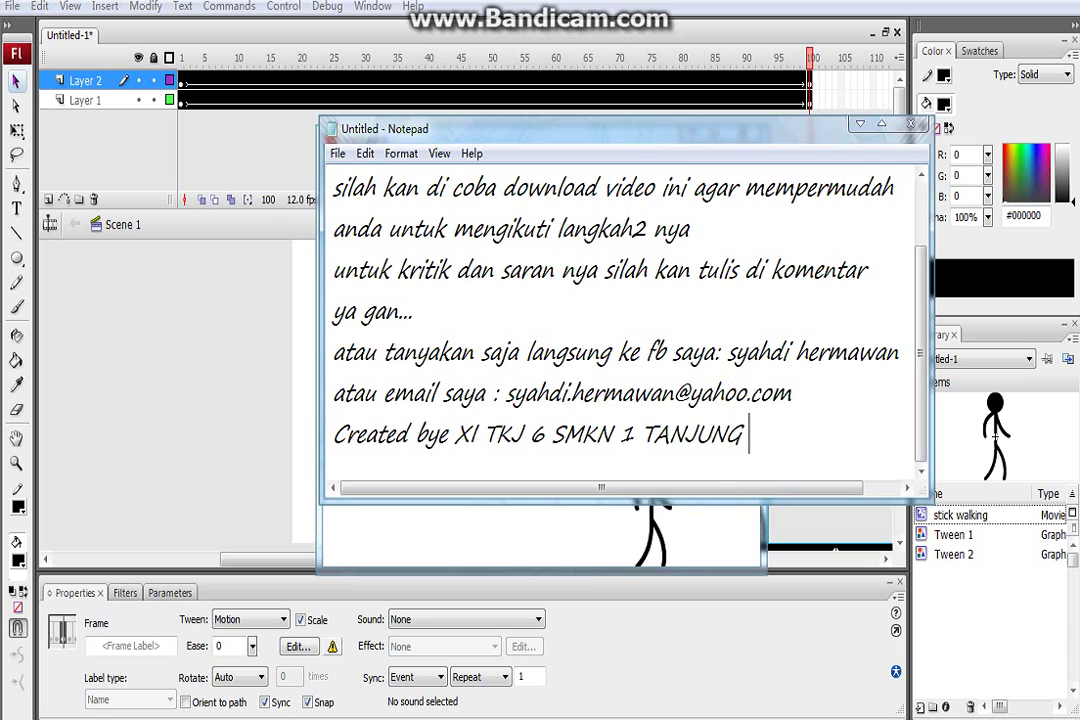
key(Return)
Add lines 'good bye n' good luck ya gan', 'selamat mencoba ya' and 'makasih udah mampir di video saya >>> :)'
key(Caps_Lock)
text(go)
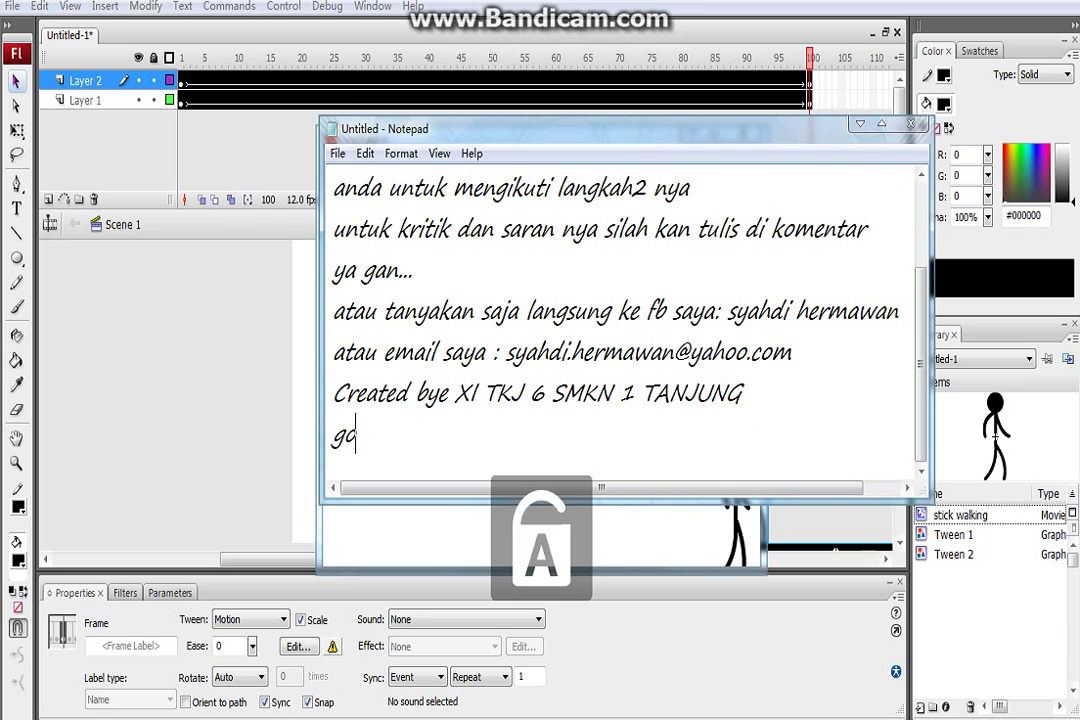
text(od bye )
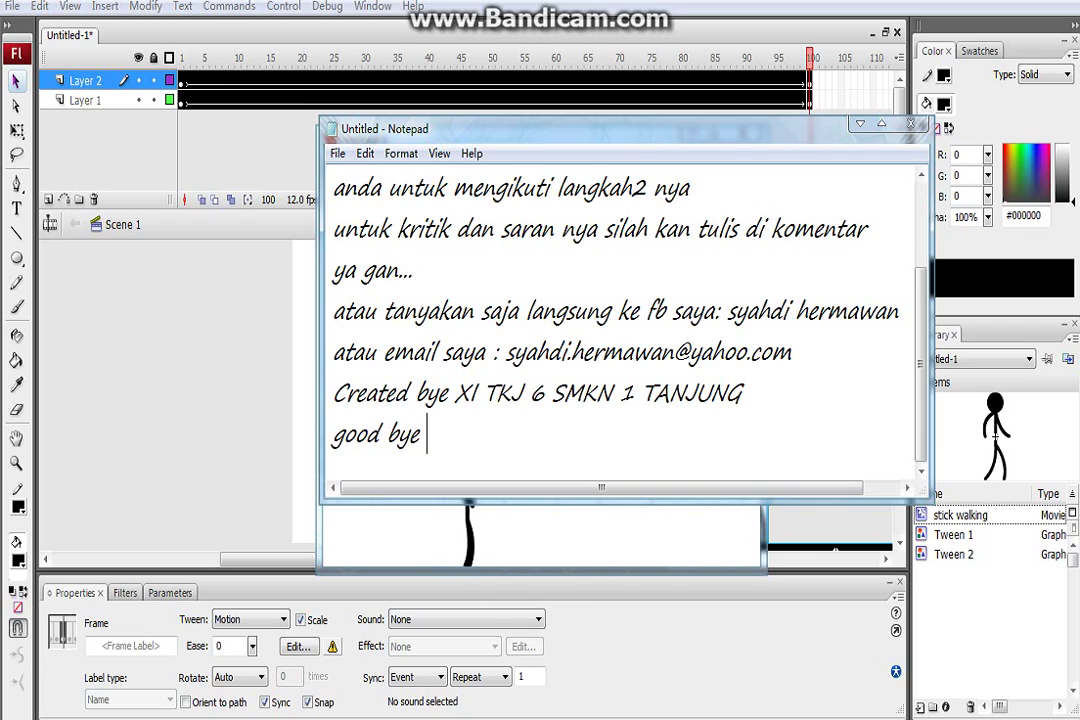
text(n)
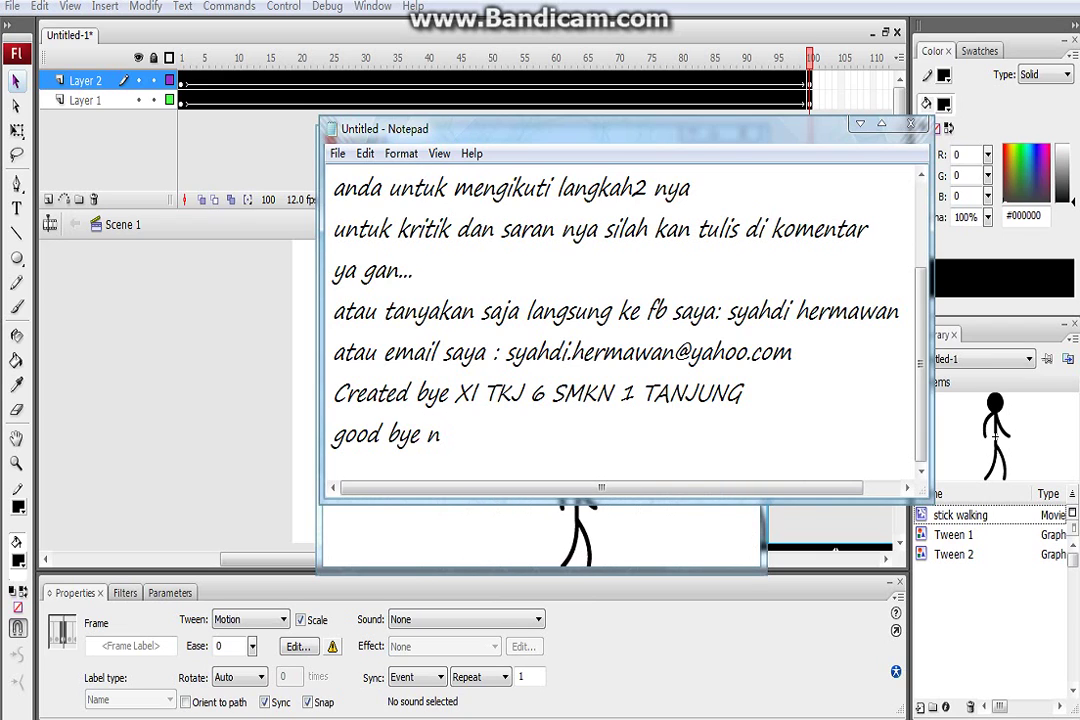
text(' )
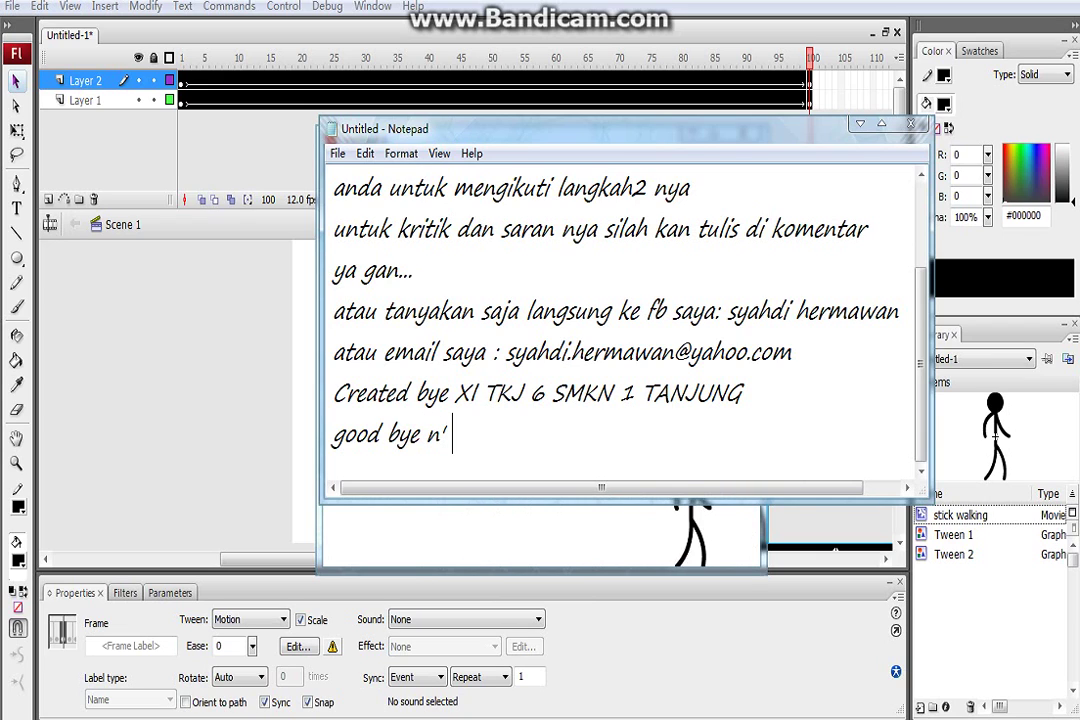
text(good)
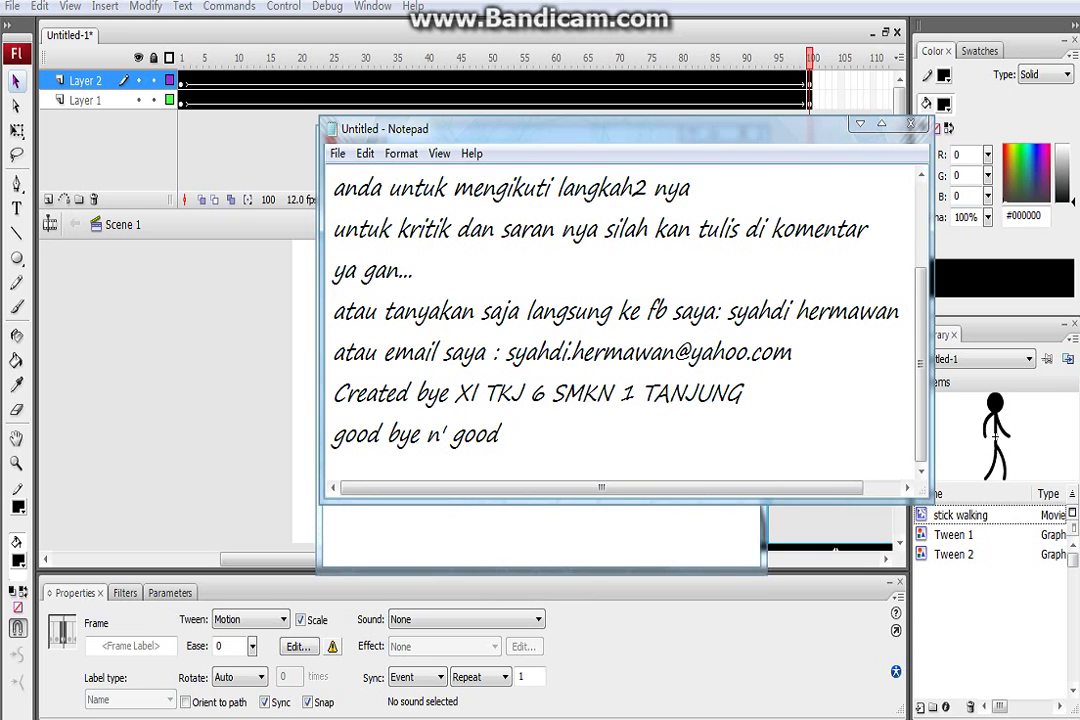
text( luck ya ga)
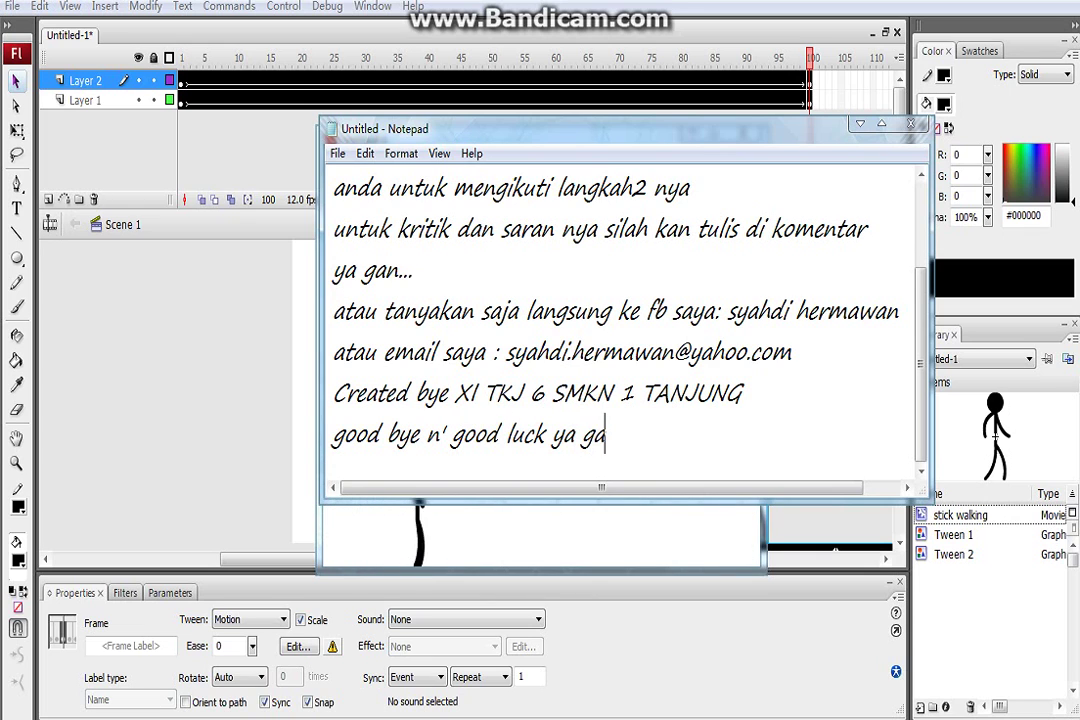
text(n)
key(Return)
text(selamat )
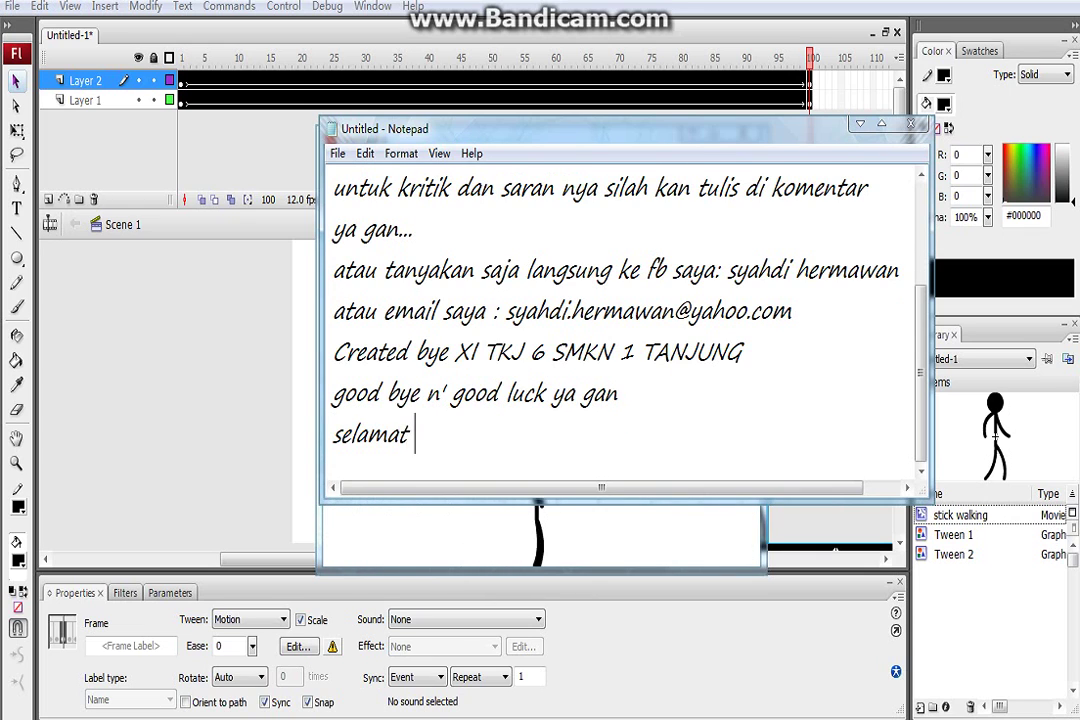
text(mencoba)
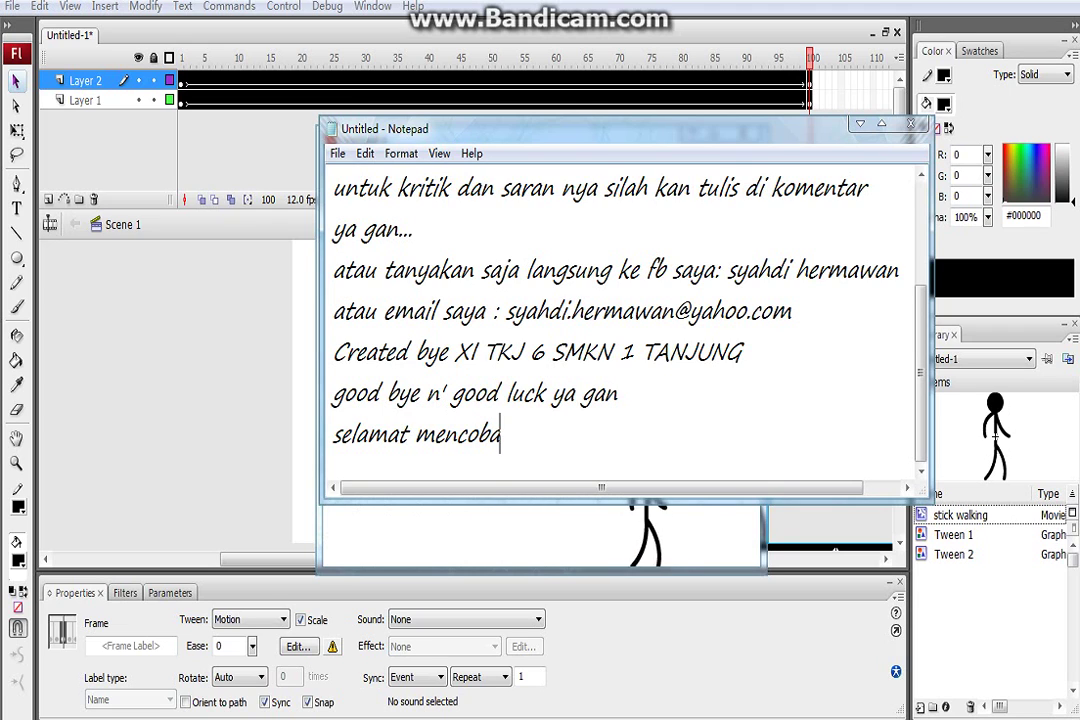
text( ya)
key(Return)
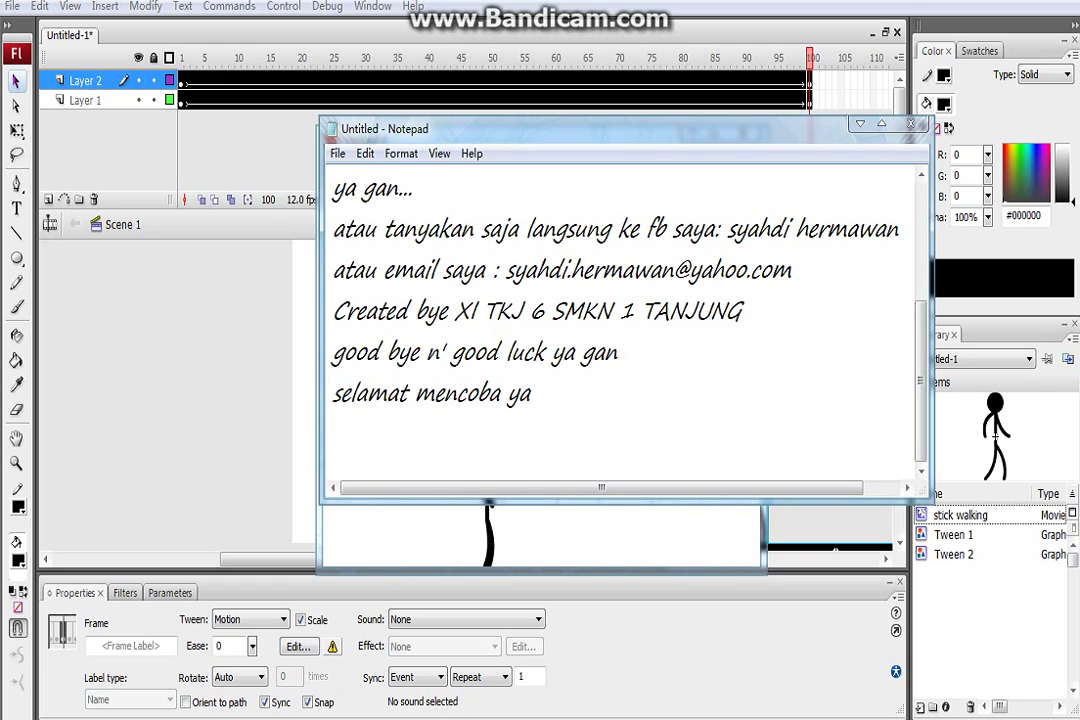
text(makas)
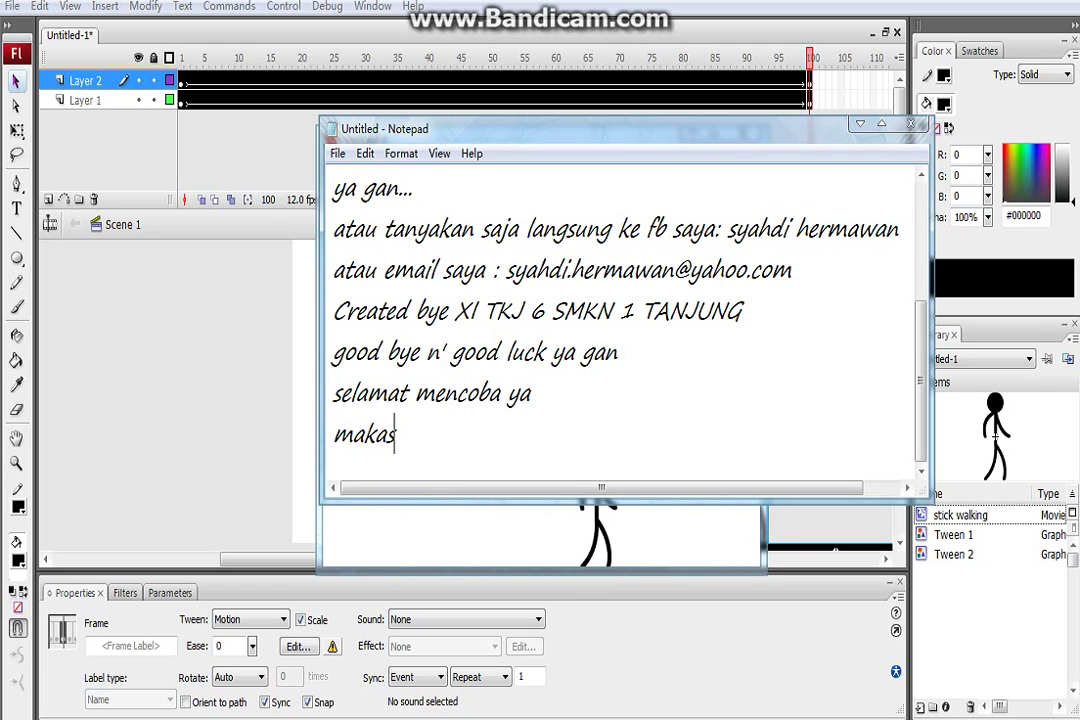
text(ih udah )
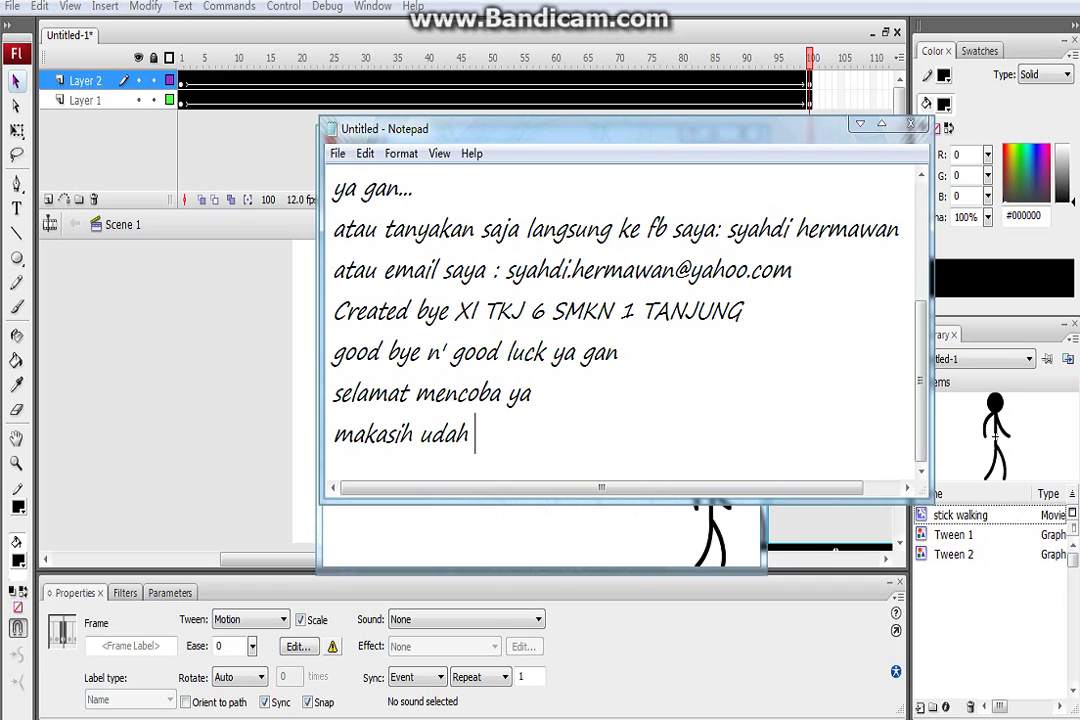
text(mampir d)
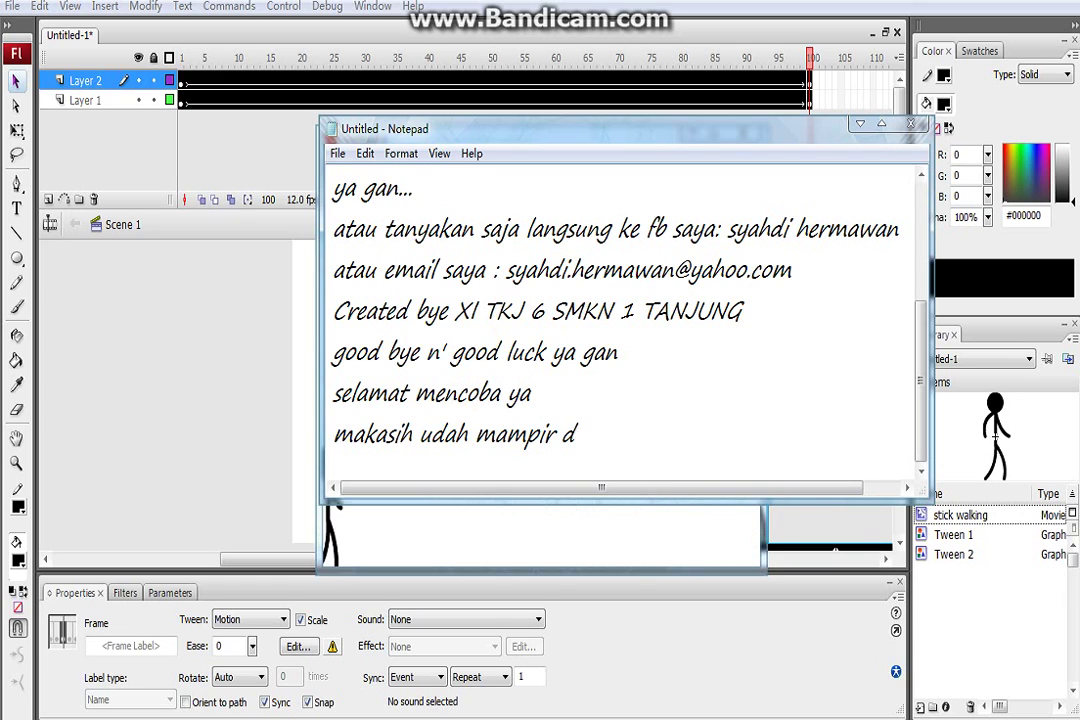
text(i video )
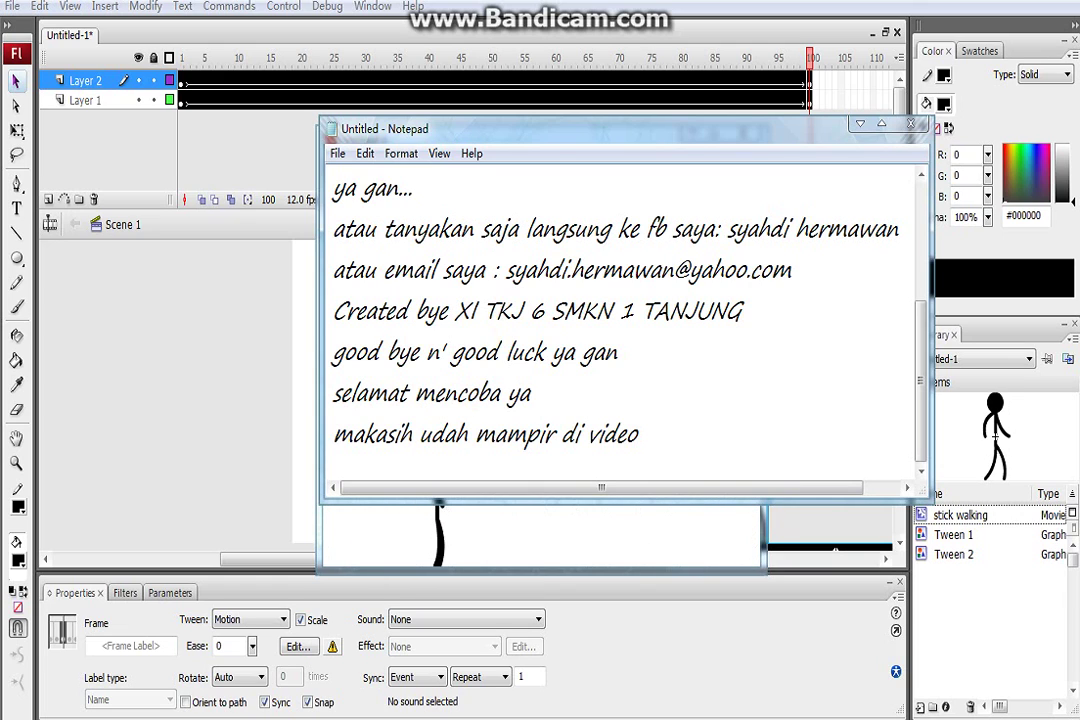
text(saya)
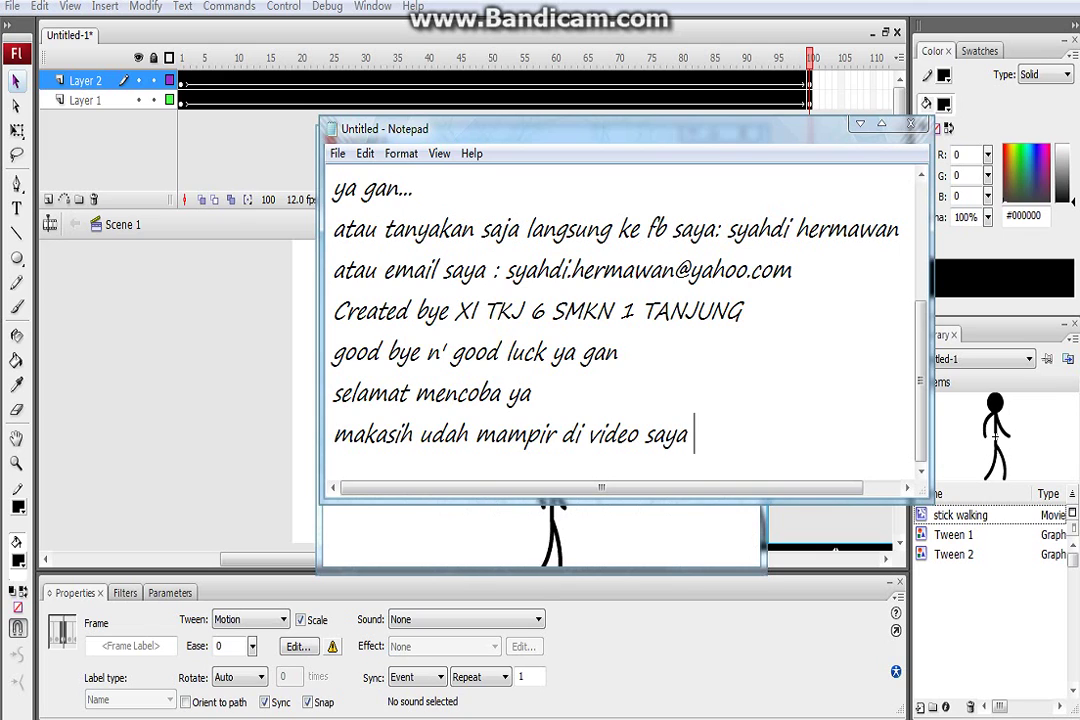
text( >>>)
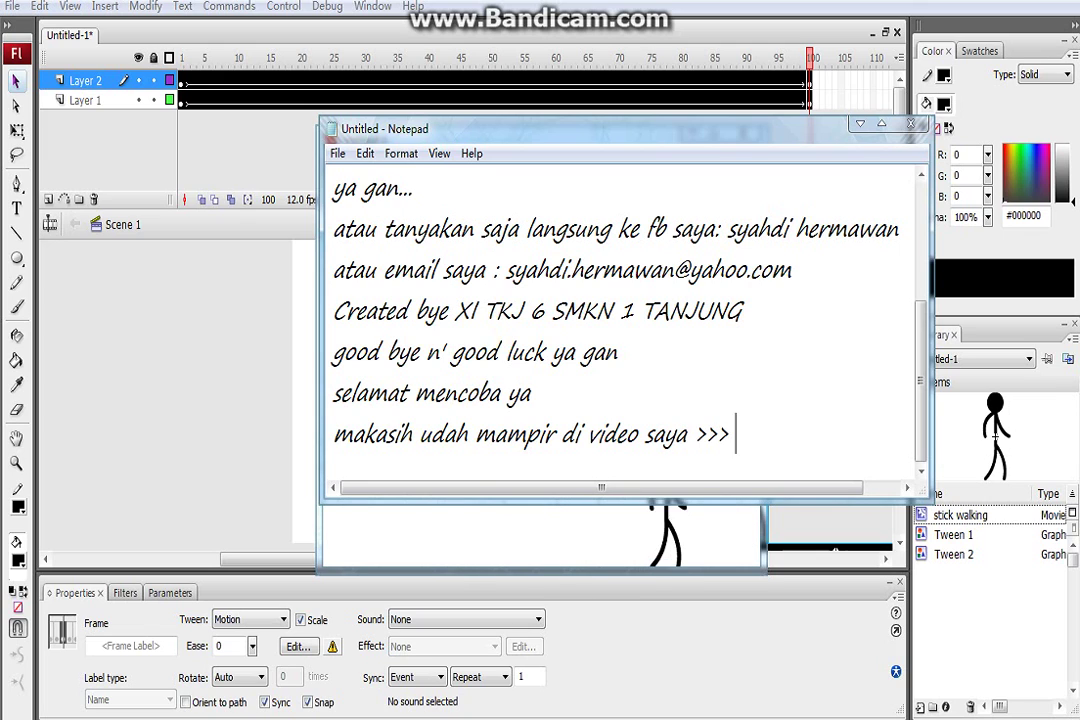
text( :))
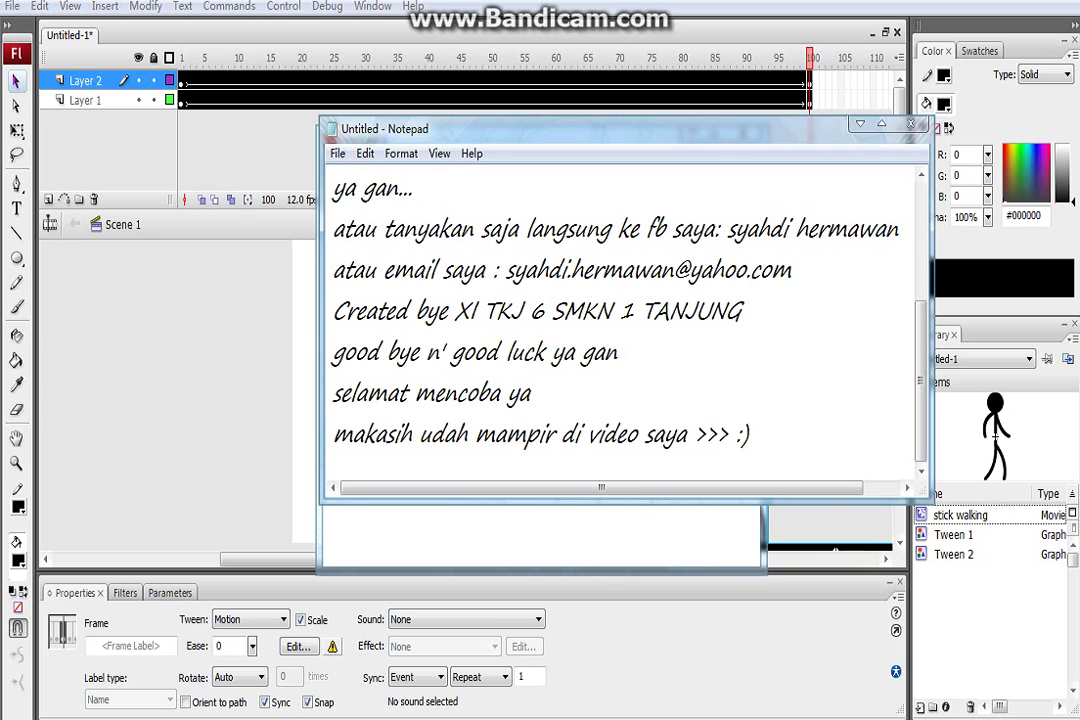